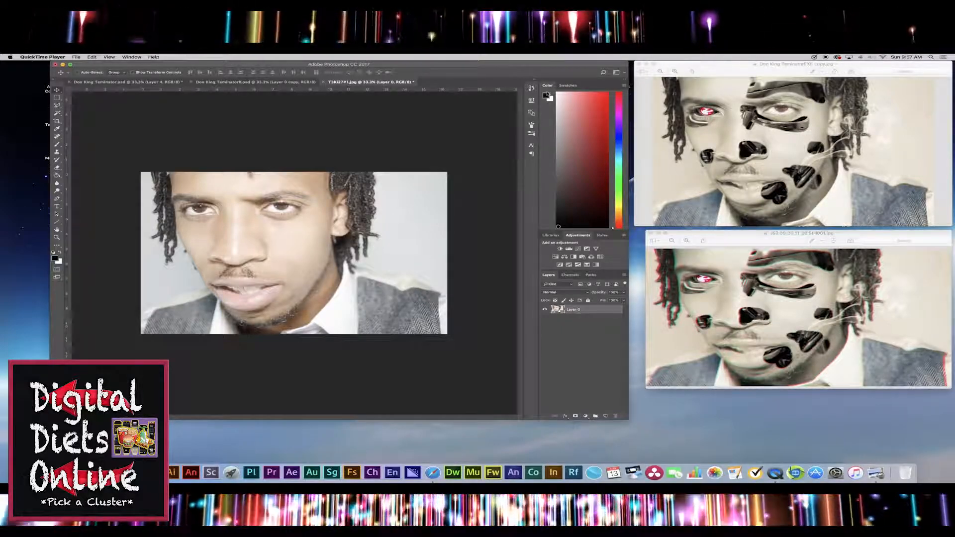
Switch to Photoshop and open all five screenshot images from the Terminator folder on the Desktop.
{"action": "left_click", "coordinate": [94, 64]}
{"action": "left_click", "coordinate": [68, 56]}
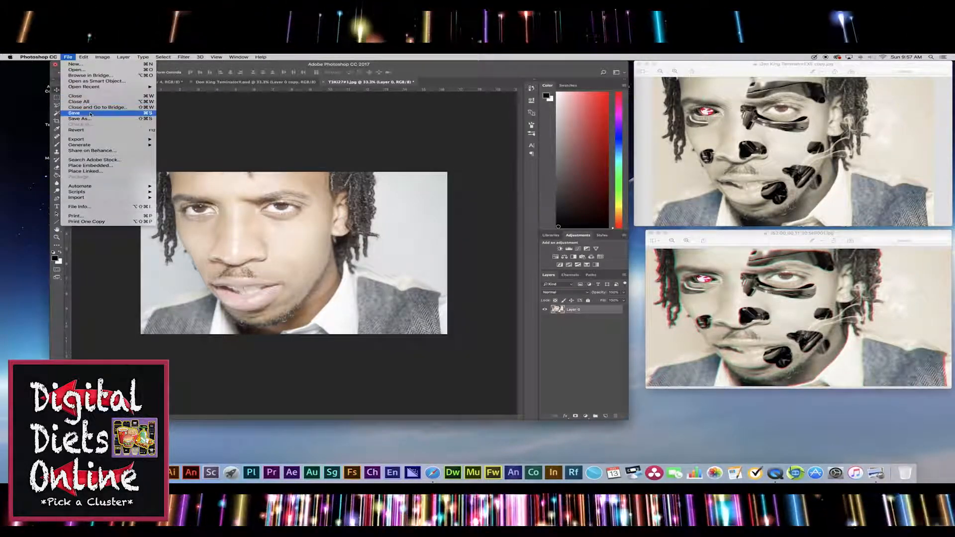
{"action": "left_click", "coordinate": [77, 69]}
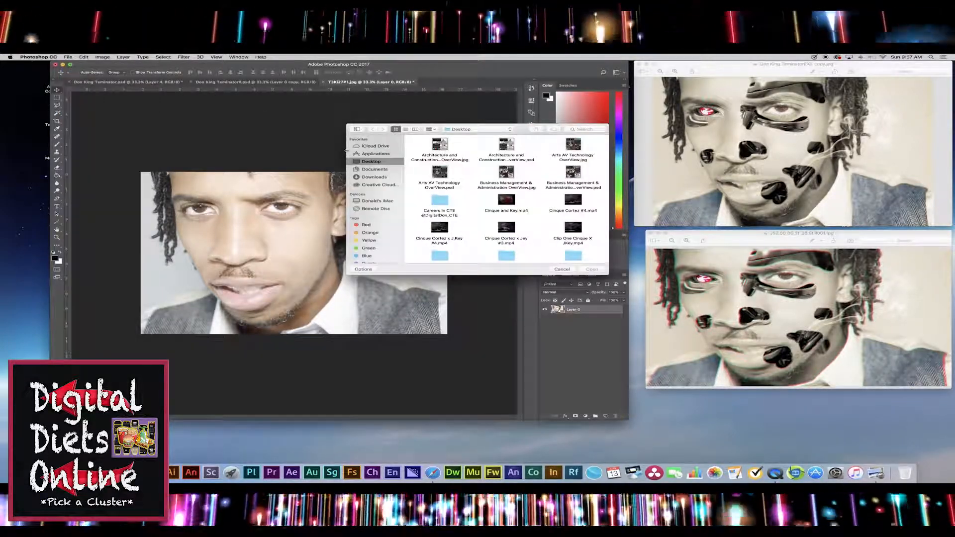
{"action": "scroll", "coordinate": [478, 206], "scroll_direction": "down", "scroll_amount": 15}
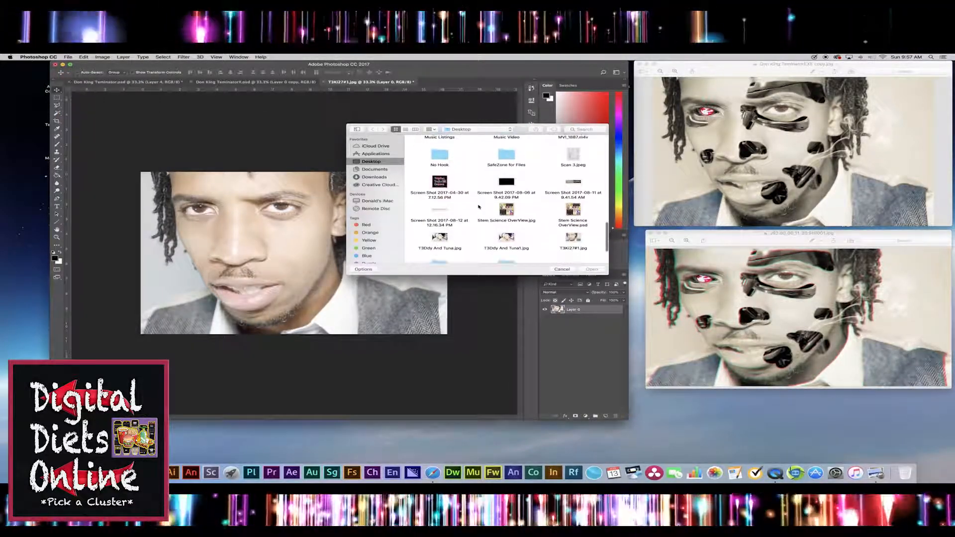
{"action": "double_click", "coordinate": [506, 218]}
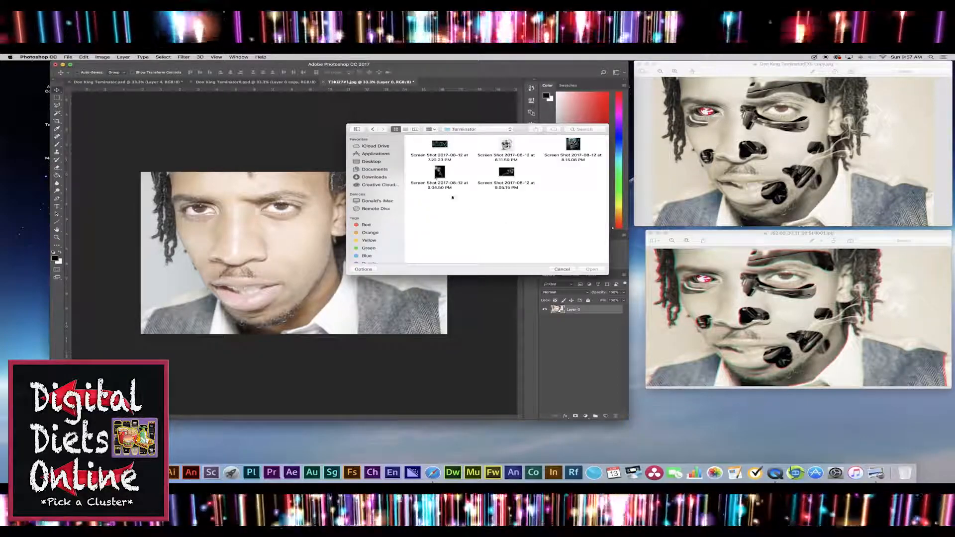
{"action": "left_click_drag", "start_coordinate": [589, 177], "coordinate": [467, 159]}
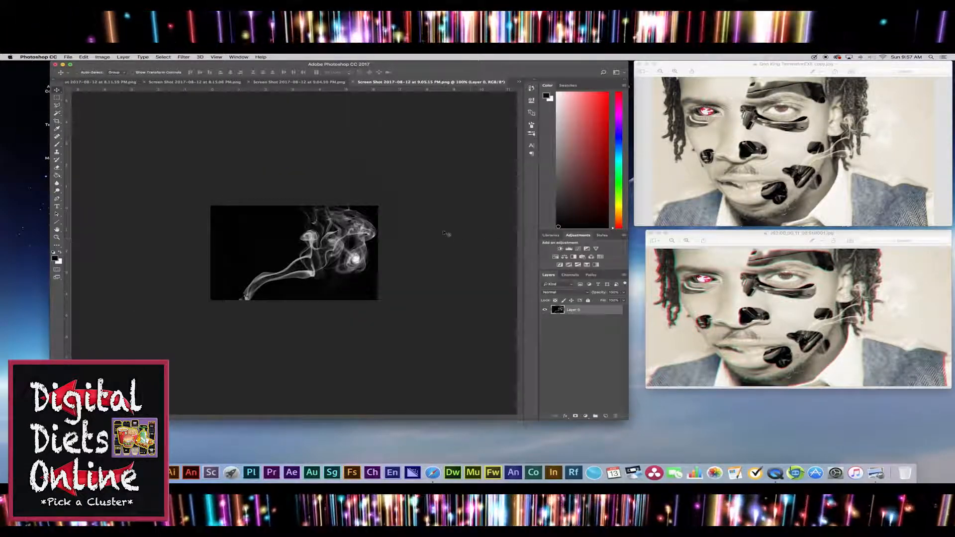
Review the opened smoke, robot and skull images, and close the chrome skull image on white.
{"action": "left_click", "coordinate": [316, 82]}
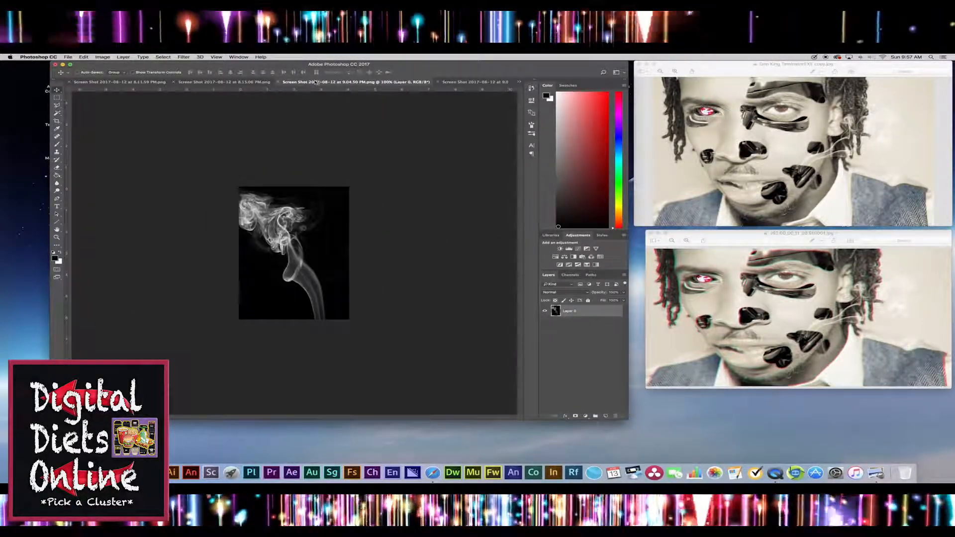
{"action": "left_click", "coordinate": [279, 82]}
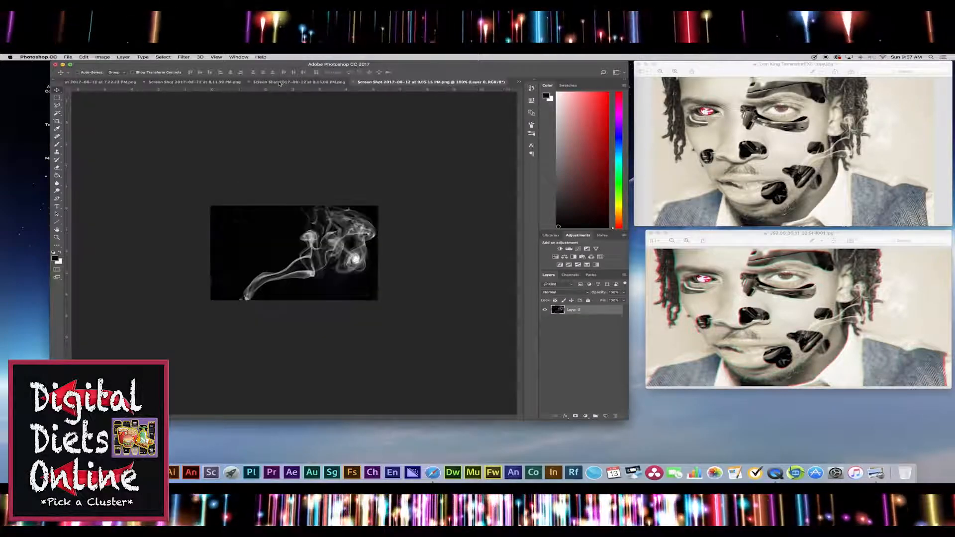
{"action": "left_click", "coordinate": [275, 83]}
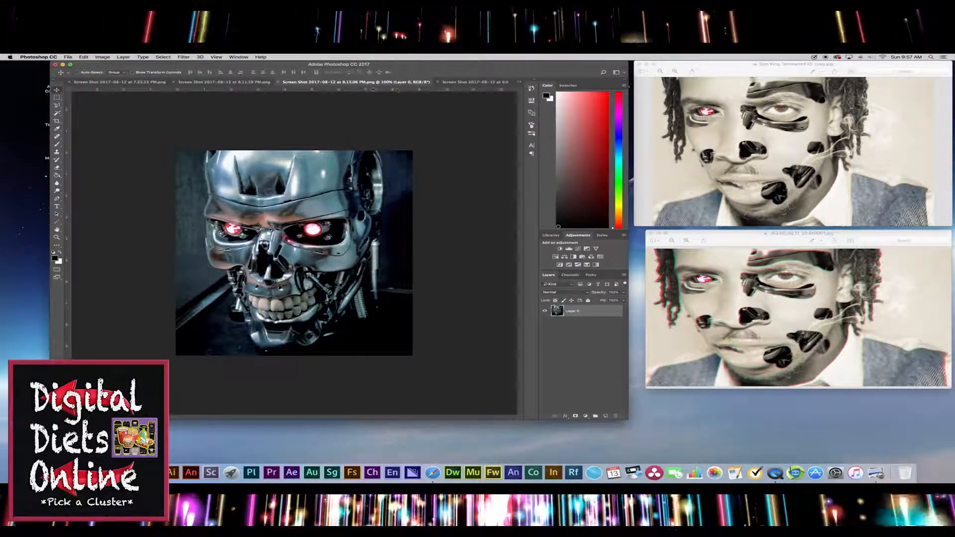
{"action": "left_click", "coordinate": [193, 83]}
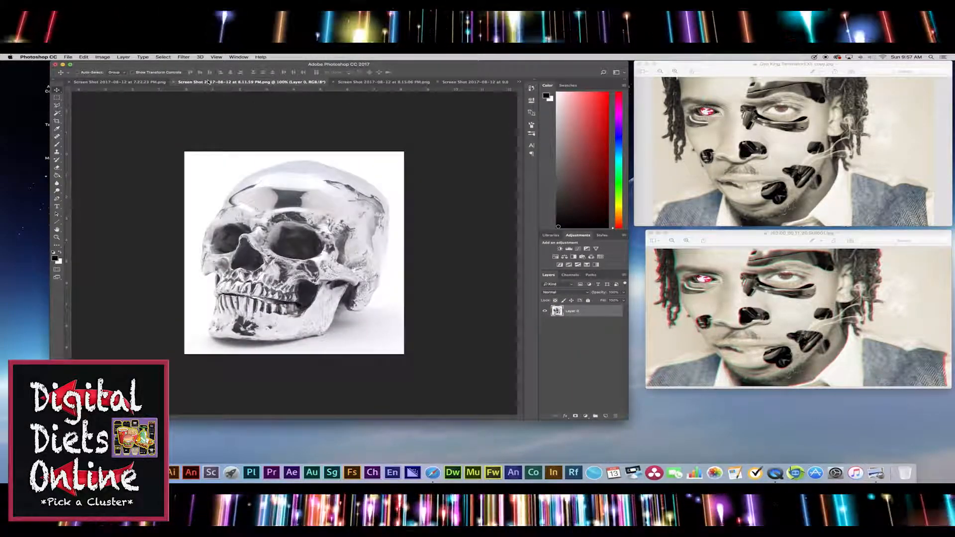
{"action": "left_click", "coordinate": [174, 82]}
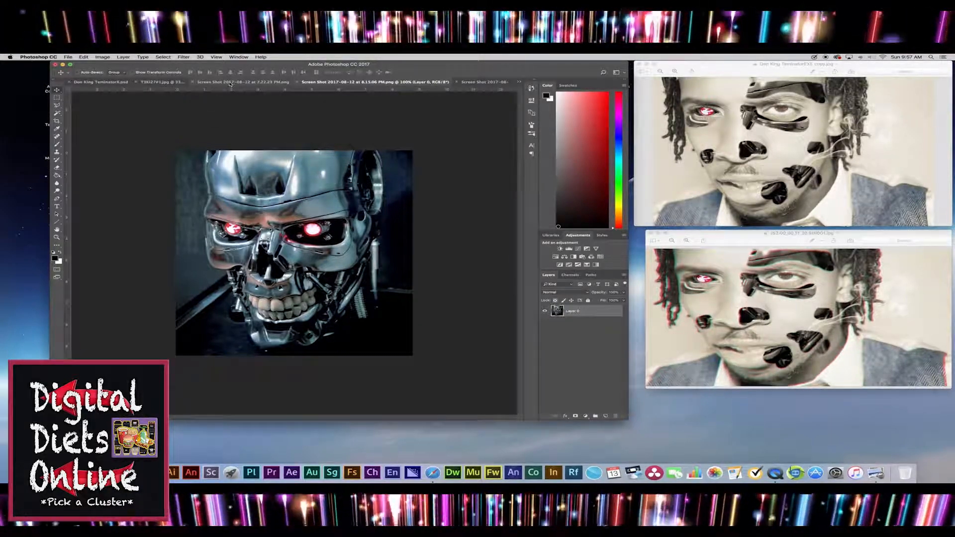
Check the T3KI27#1.jpg portrait and close the teal circuit-board image.
{"action": "left_click", "coordinate": [164, 82]}
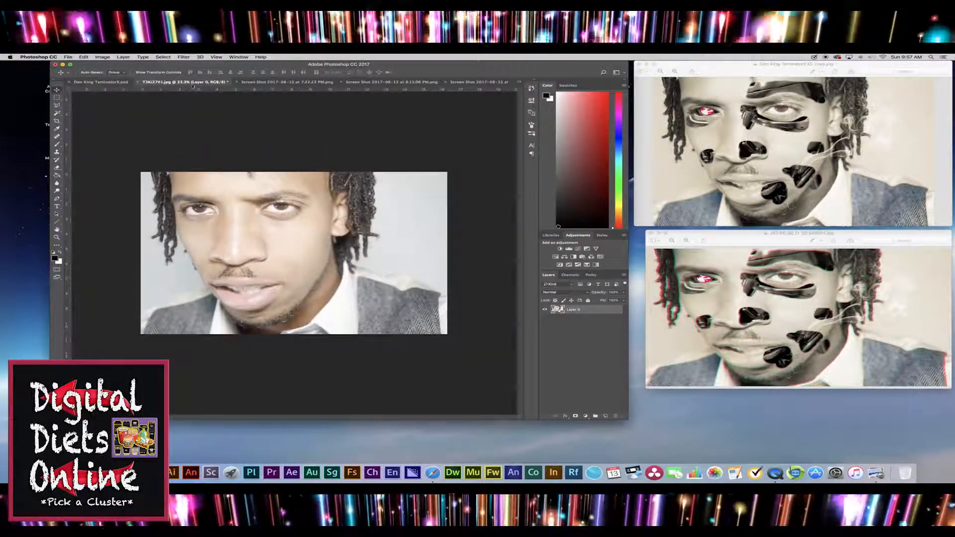
{"action": "left_click", "coordinate": [269, 82]}
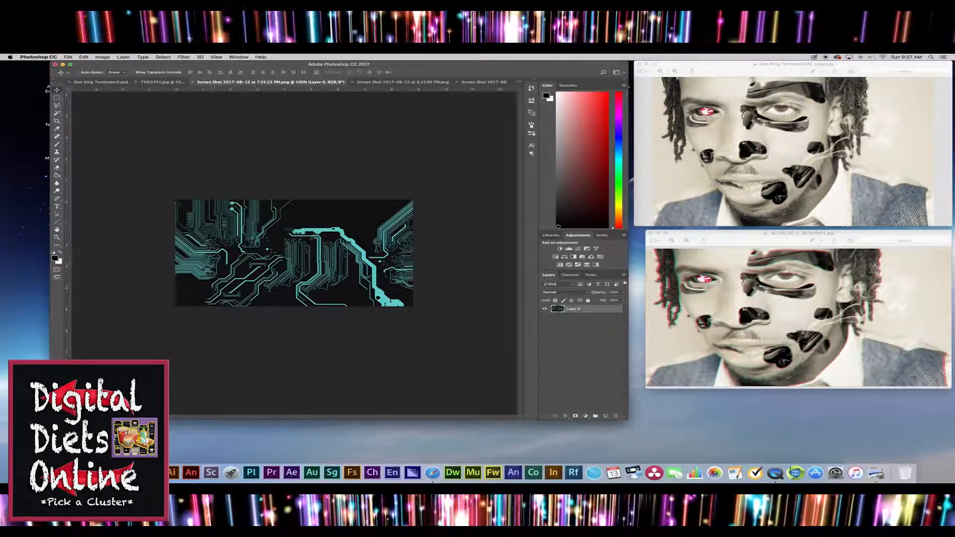
{"action": "left_click", "coordinate": [193, 82]}
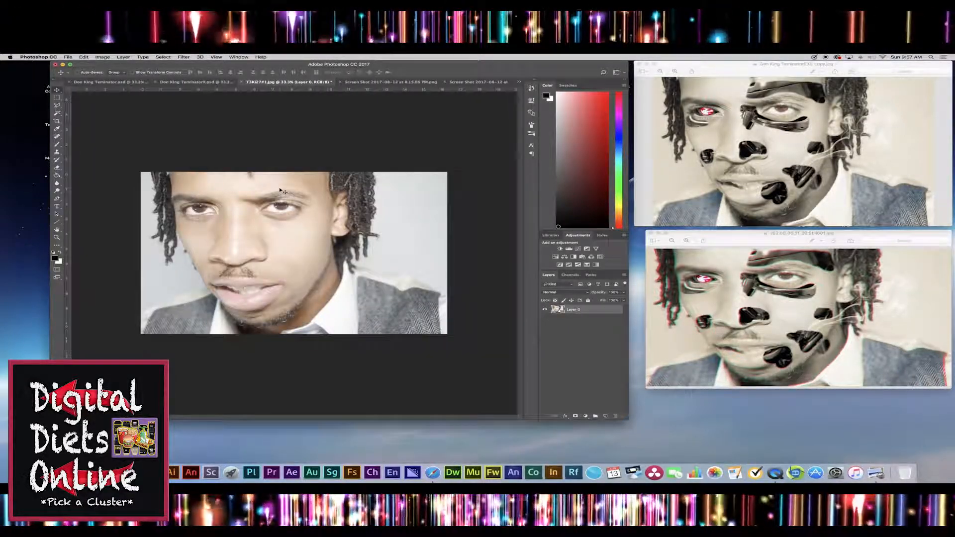
Copy the red-eyed robot skull image into the T3KI27#1.jpg portrait document as a new layer.
{"action": "left_click", "coordinate": [391, 82]}
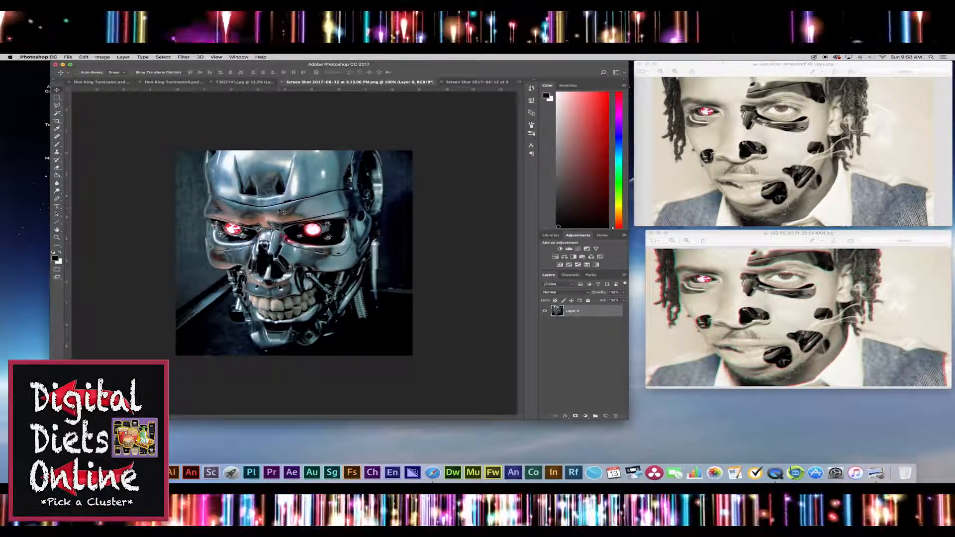
{"action": "left_click_drag", "start_coordinate": [281, 211], "coordinate": [254, 221]}
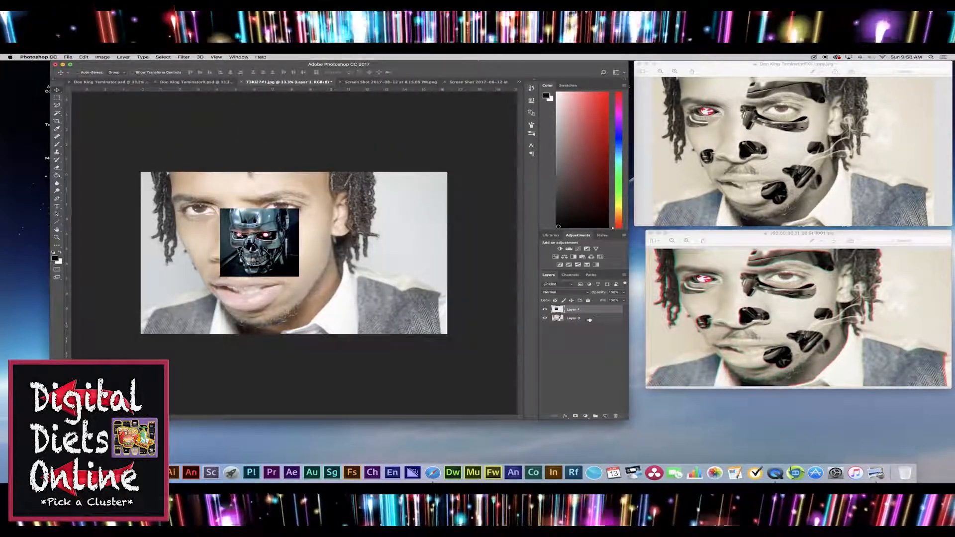
Place the portrait layer above the robot skull layer and lower its opacity to reveal the skull underneath.
{"action": "left_click_drag", "start_coordinate": [577, 320], "coordinate": [612, 301]}
{"action": "left_click", "coordinate": [622, 293]}
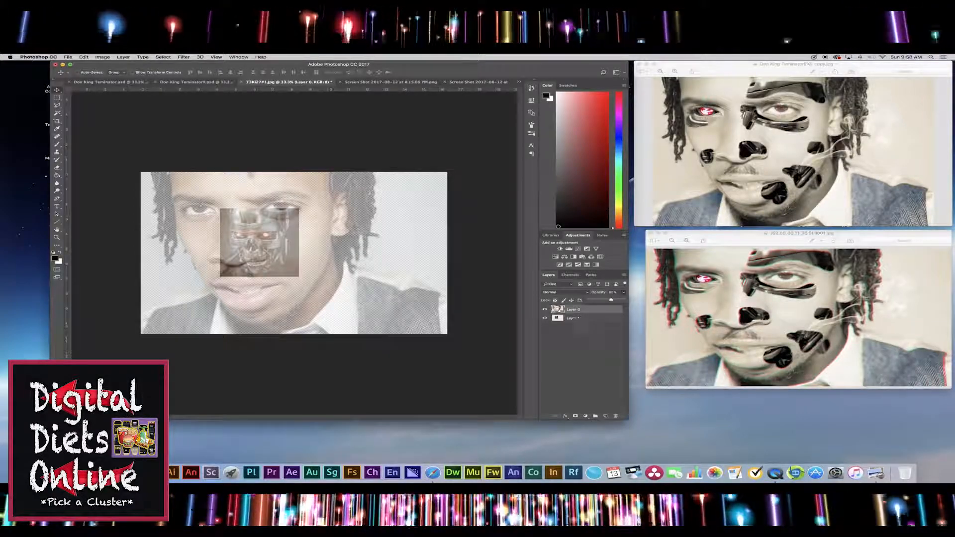
Enlarge Layer 1 with Free Transform so the robot skull covers the portrait's whole face.
{"action": "left_click", "coordinate": [572, 318]}
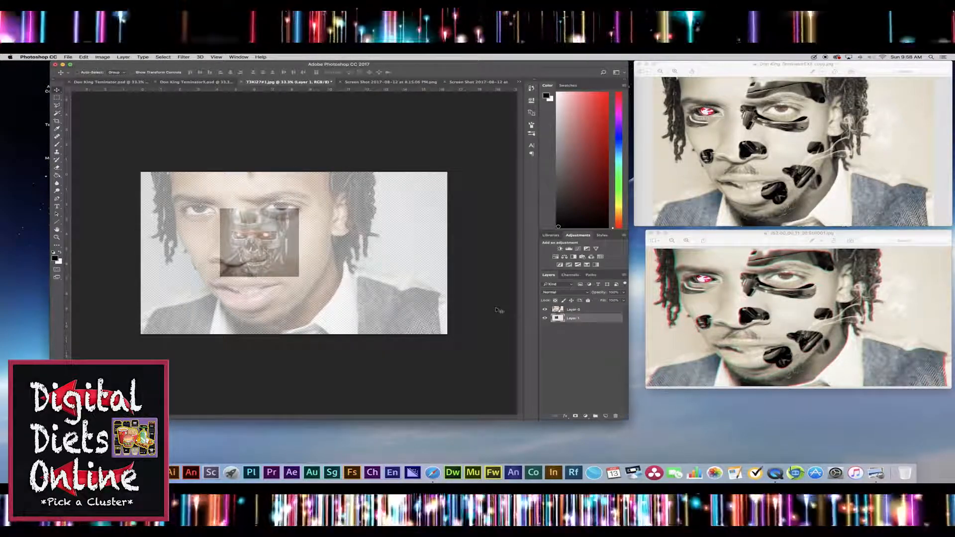
{"action": "key", "text": "super+t"}
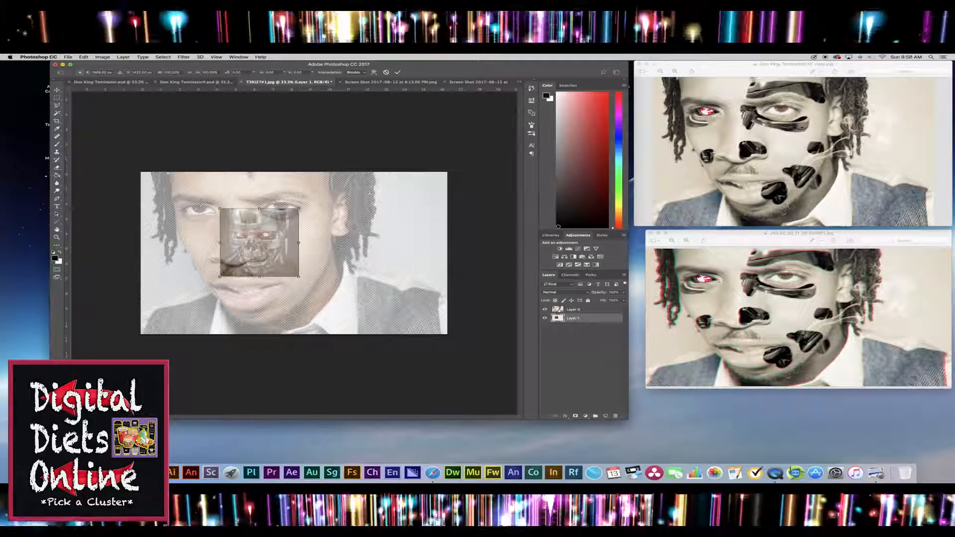
{"action": "left_click_drag", "start_coordinate": [298, 208], "coordinate": [332, 175]}
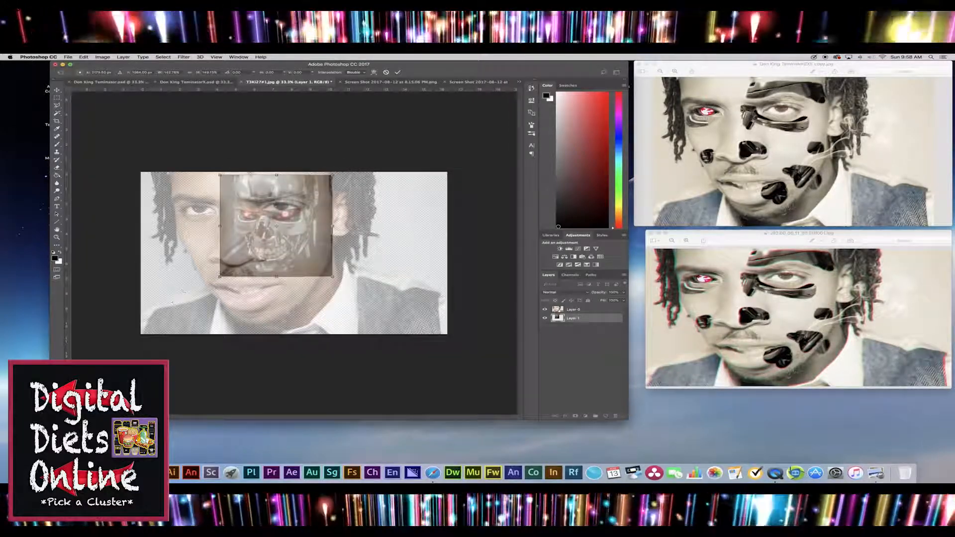
{"action": "left_click_drag", "start_coordinate": [220, 276], "coordinate": [180, 324]}
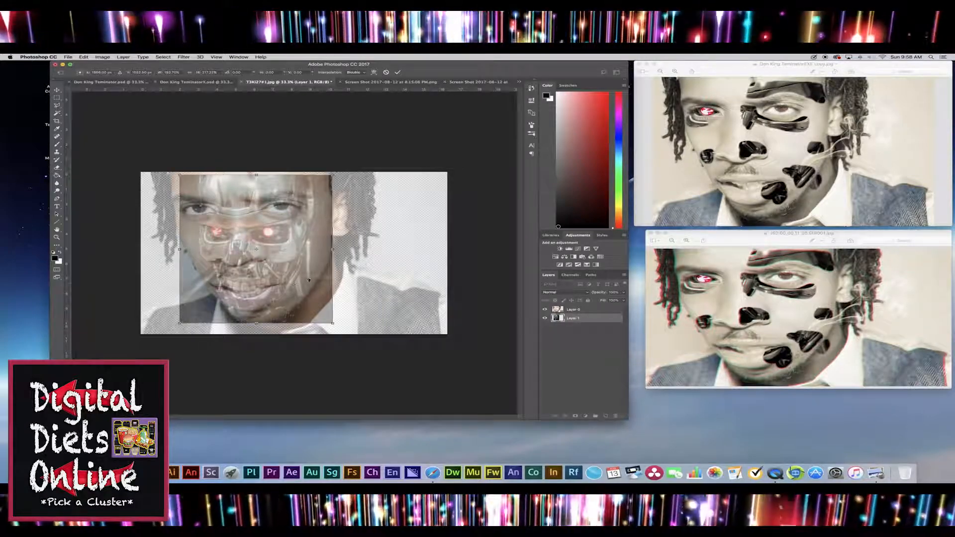
{"action": "left_click_drag", "start_coordinate": [332, 249], "coordinate": [359, 243]}
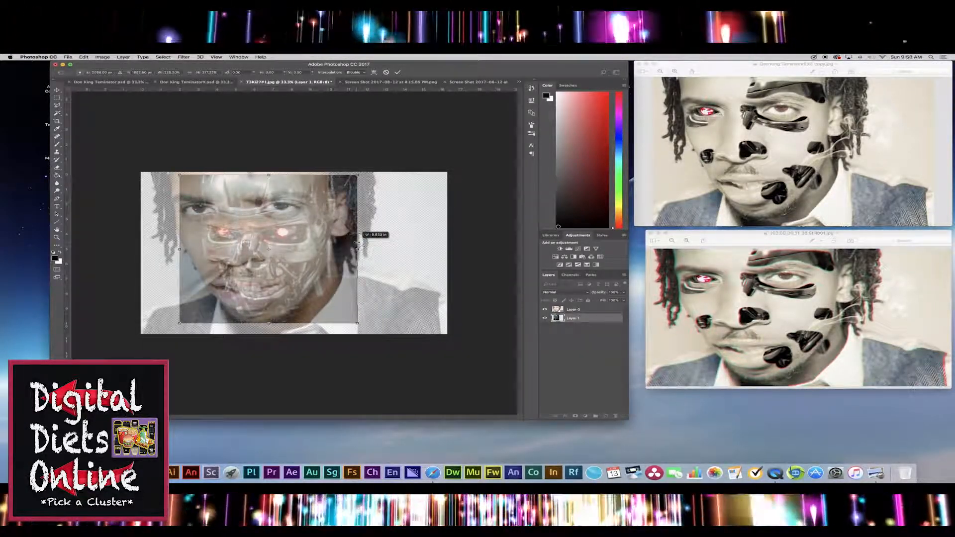
{"action": "left_click_drag", "start_coordinate": [223, 301], "coordinate": [223, 300]}
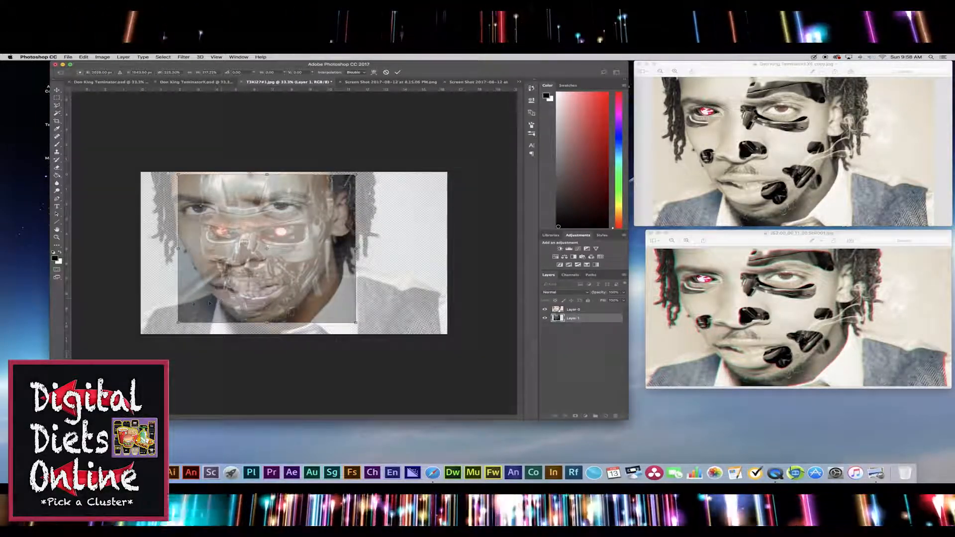
{"action": "left_click_drag", "start_coordinate": [178, 175], "coordinate": [157, 174]}
{"action": "left_click_drag", "start_coordinate": [198, 210], "coordinate": [200, 213]}
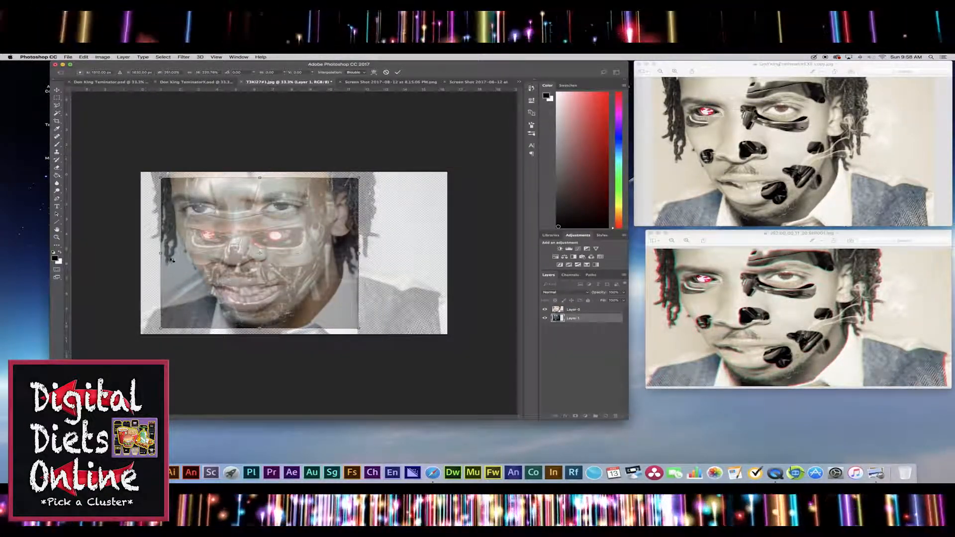
Narrow the robot skull slightly, nudge it left and up to fit the face, and apply the transform.
{"action": "left_click_drag", "start_coordinate": [160, 254], "coordinate": [167, 253]}
{"action": "mouse_move", "coordinate": [167, 178]}
{"action": "left_mouse_down"}
{"action": "mouse_move", "coordinate": [159, 159]}
{"action": "mouse_move", "coordinate": [168, 158]}
{"action": "mouse_move", "coordinate": [171, 178]}
{"action": "left_mouse_up"}
{"action": "key", "text": "Left"}
{"action": "key", "text": "Left"}
{"action": "key", "text": "Left"}
{"action": "key", "text": "Left"}
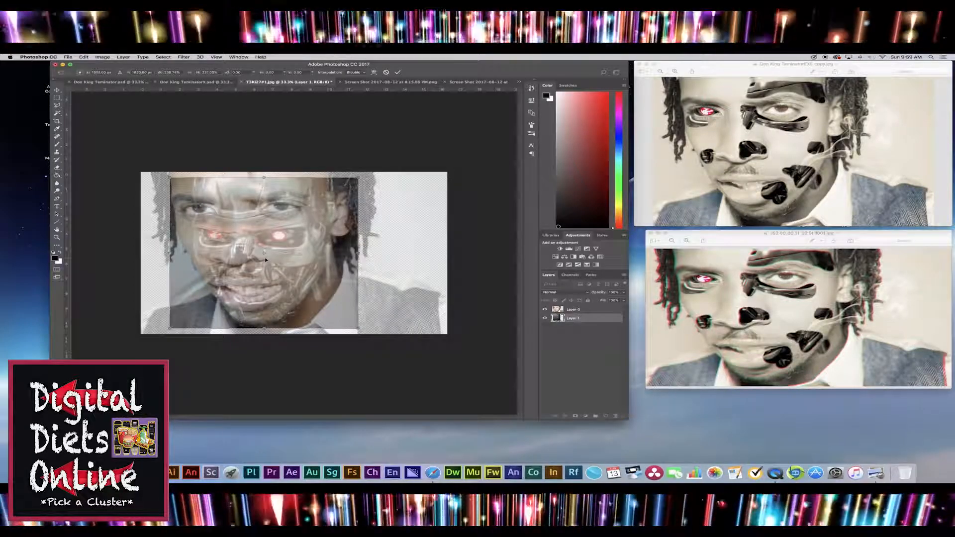
{"action": "key", "text": "Up"}
{"action": "key", "text": "Up"}
{"action": "key", "text": "Up"}
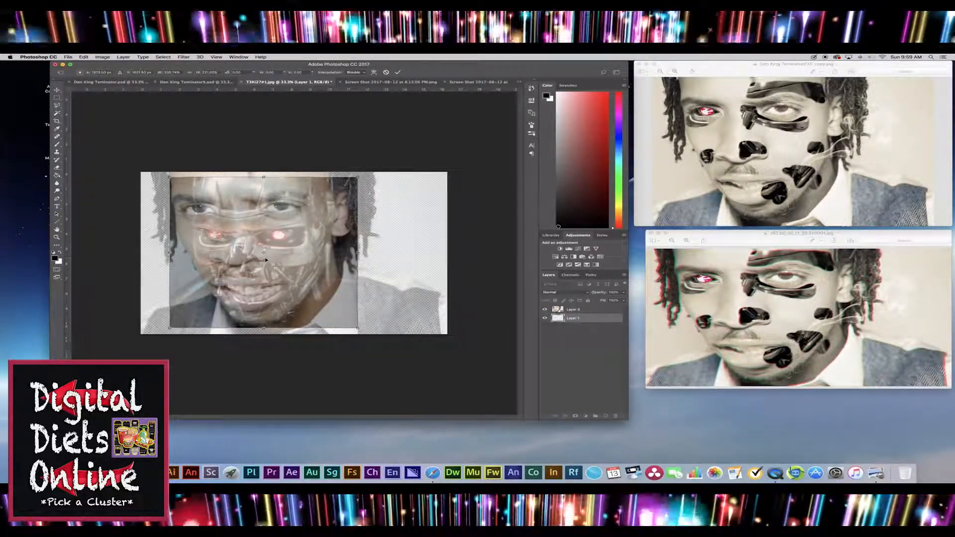
{"action": "key", "text": "Return"}
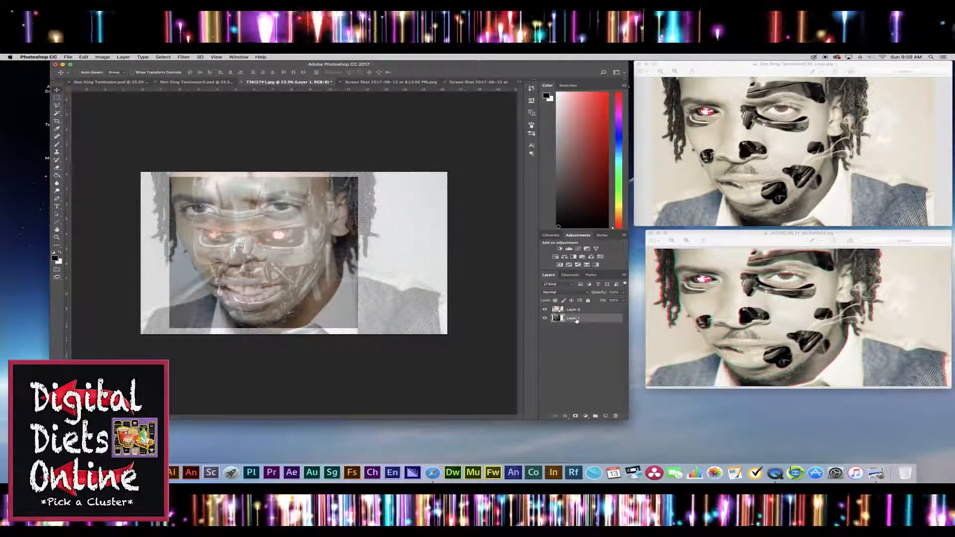
Duplicate Layer 1 and move the copy up and left so its red eyes line up with the man's eyes.
{"action": "left_click_drag", "start_coordinate": [577, 321], "coordinate": [605, 416]}
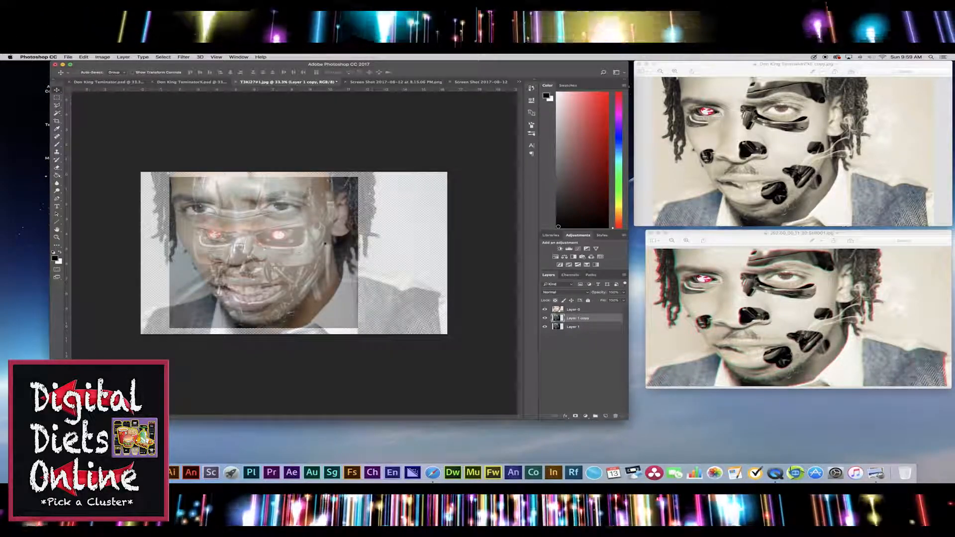
{"action": "left_click_drag", "start_coordinate": [296, 254], "coordinate": [274, 229]}
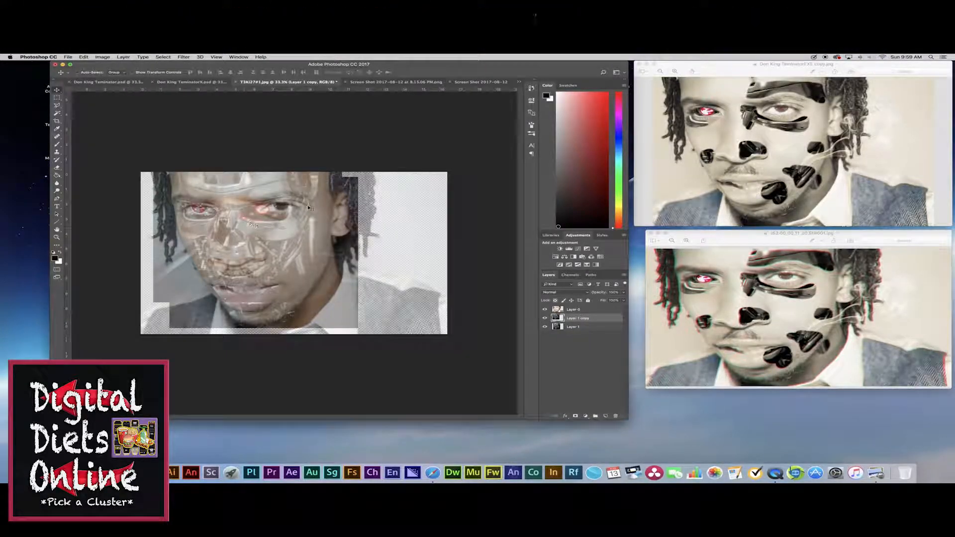
Delete the lower part of Layer 1 copy, from just below the nose down, using a rectangular selection.
{"action": "left_click", "coordinate": [57, 98]}
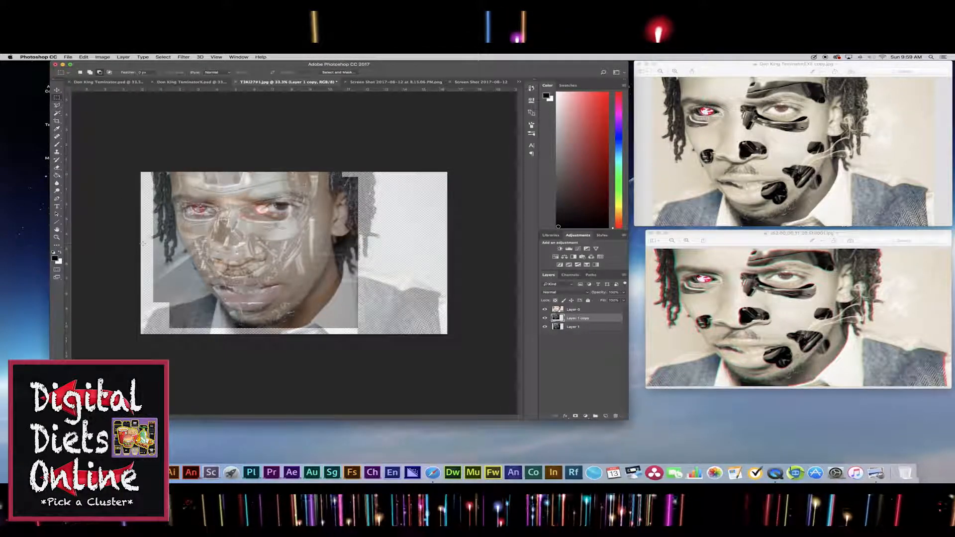
{"action": "left_click_drag", "start_coordinate": [140, 242], "coordinate": [294, 282]}
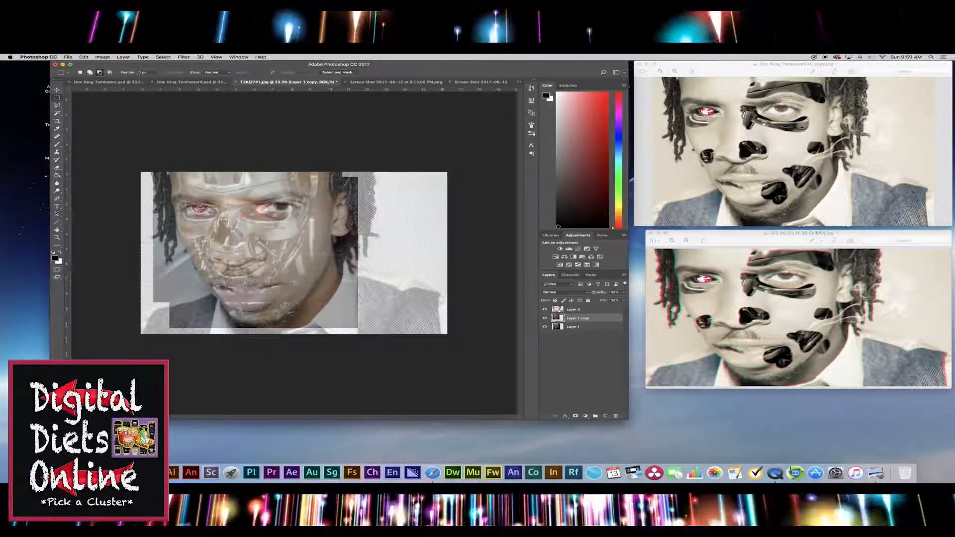
{"action": "key", "text": "super+d"}
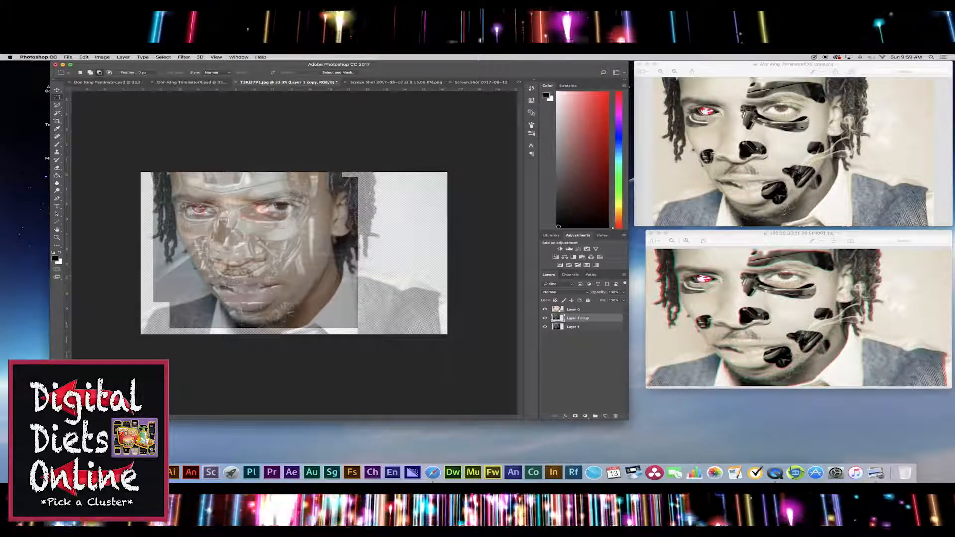
{"action": "left_click_drag", "start_coordinate": [147, 258], "coordinate": [448, 332]}
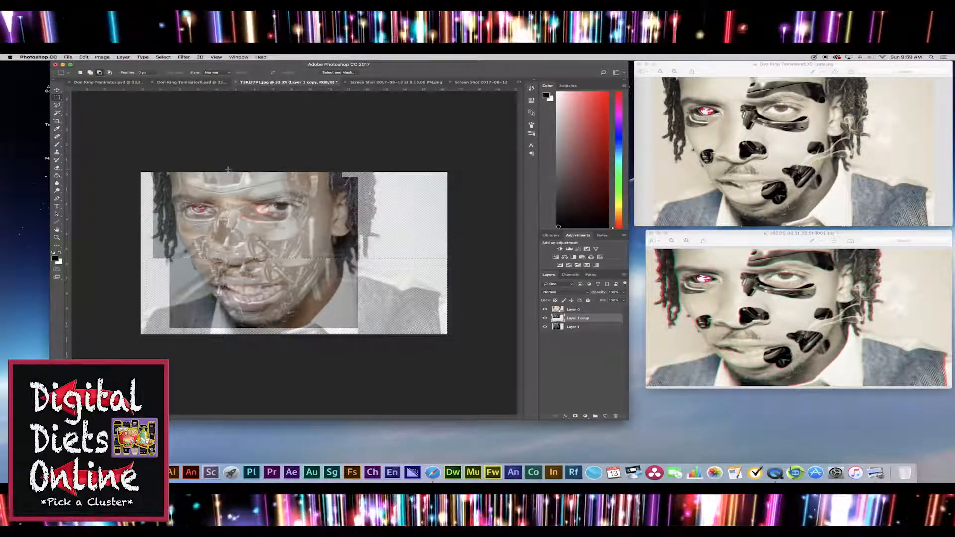
Delete the right-hand part of Layer 1 copy, keeping only the area around the left-hand red eye, and deselect.
{"action": "left_click_drag", "start_coordinate": [230, 172], "coordinate": [449, 267]}
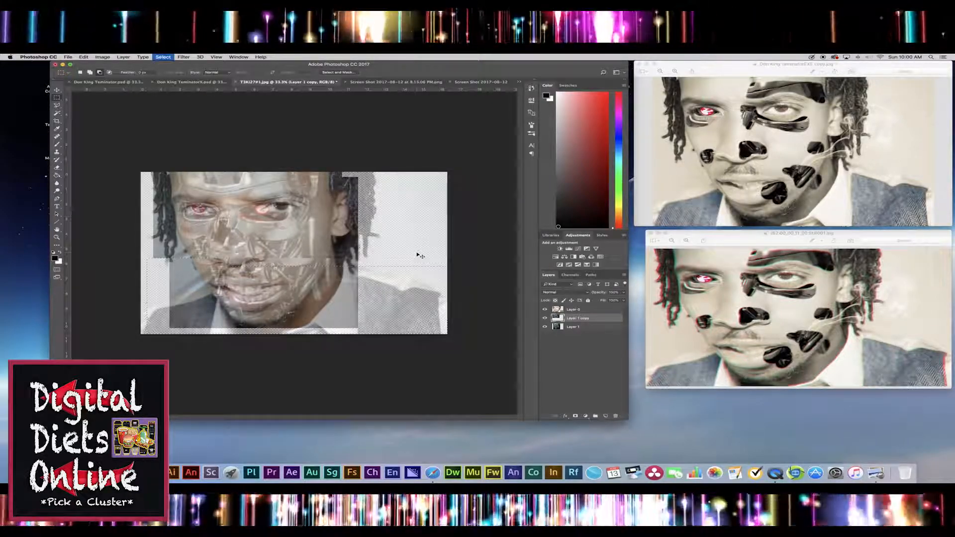
{"action": "left_click_drag", "start_coordinate": [226, 172], "coordinate": [393, 259]}
{"action": "key", "text": "Delete"}
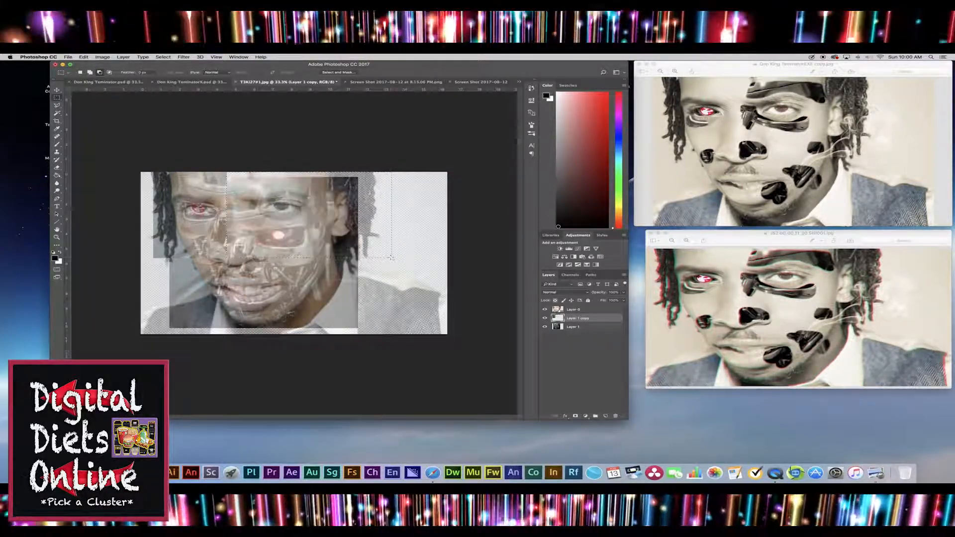
{"action": "key", "text": "super+d"}
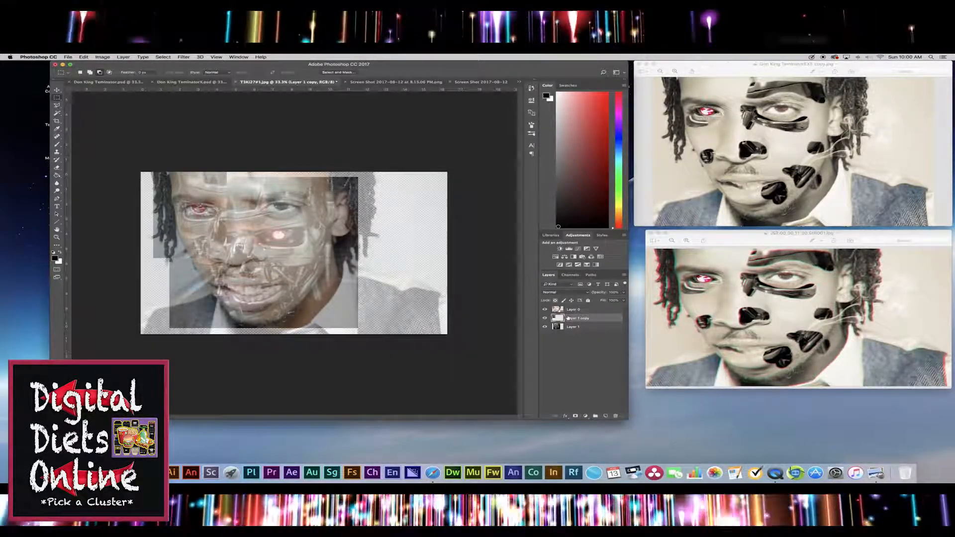
Duplicate Layer 1 and move the copy up so its right-hand red eye lines up with the man's right-hand eye.
{"action": "double_click", "coordinate": [577, 327]}
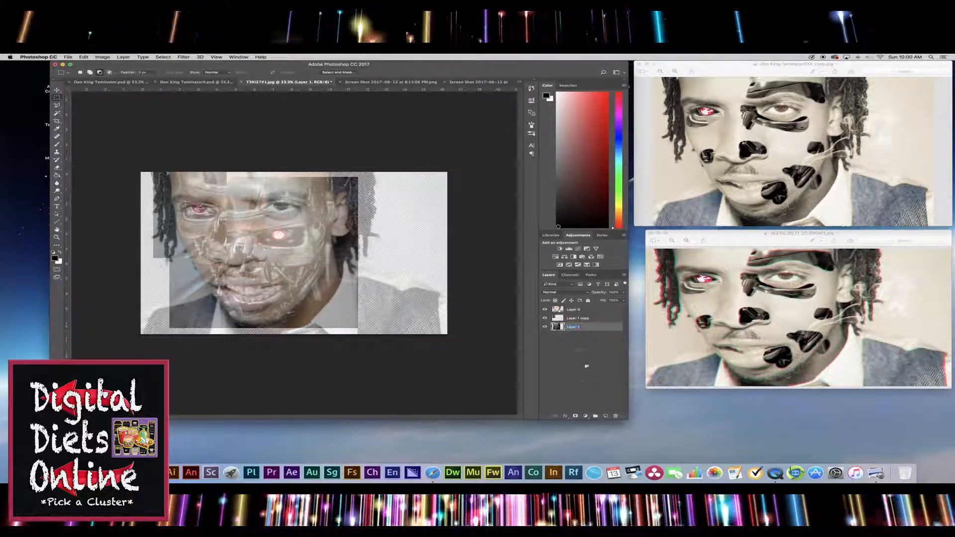
{"action": "left_click", "coordinate": [609, 328]}
{"action": "left_click_drag", "start_coordinate": [609, 328], "coordinate": [605, 415]}
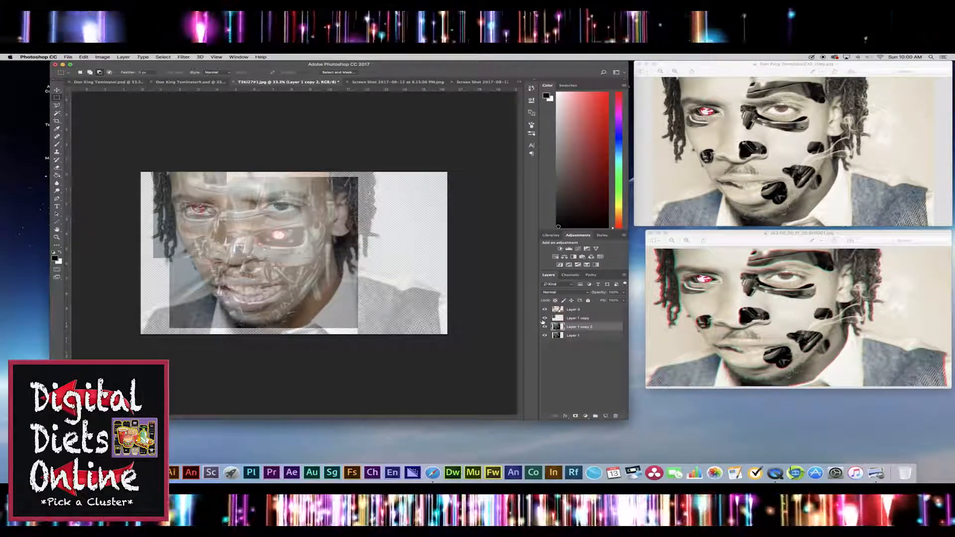
{"action": "left_click", "coordinate": [56, 89]}
{"action": "left_click_drag", "start_coordinate": [281, 232], "coordinate": [279, 203]}
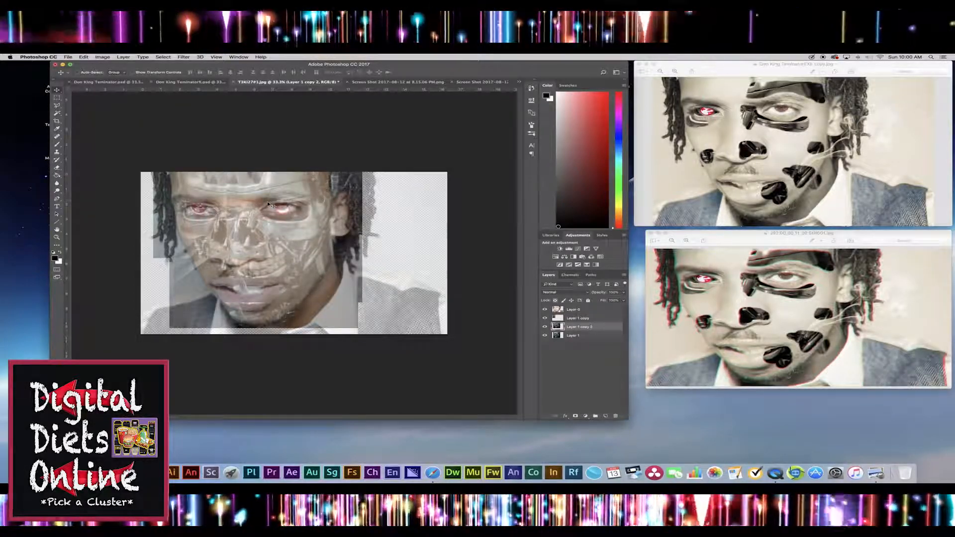
Transform Layer 1 copy 2 to be slightly wider toward the left and slightly shorter at the bottom, and apply it.
{"action": "key", "text": "super+t"}
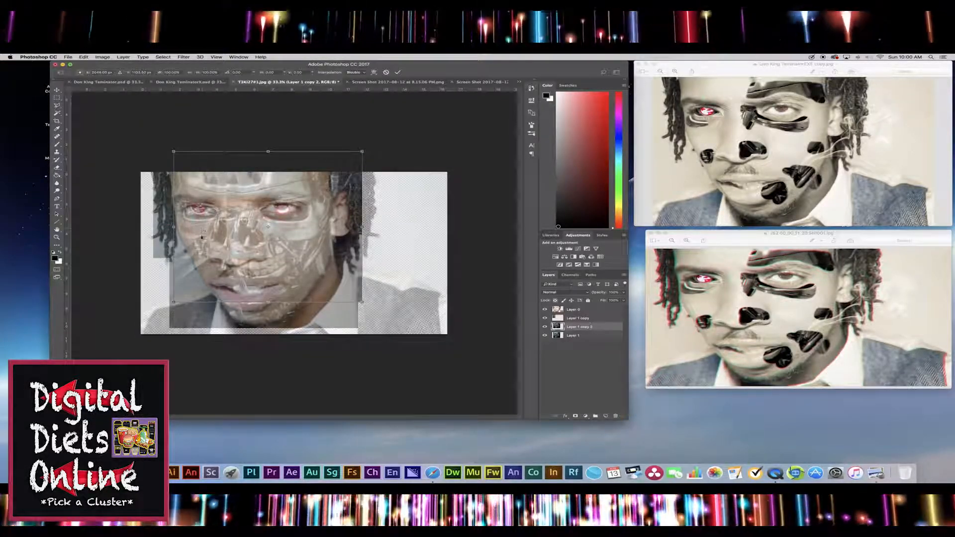
{"action": "mouse_move", "coordinate": [169, 307]}
{"action": "left_mouse_down"}
{"action": "mouse_move", "coordinate": [156, 308]}
{"action": "mouse_move", "coordinate": [170, 300]}
{"action": "left_mouse_up"}
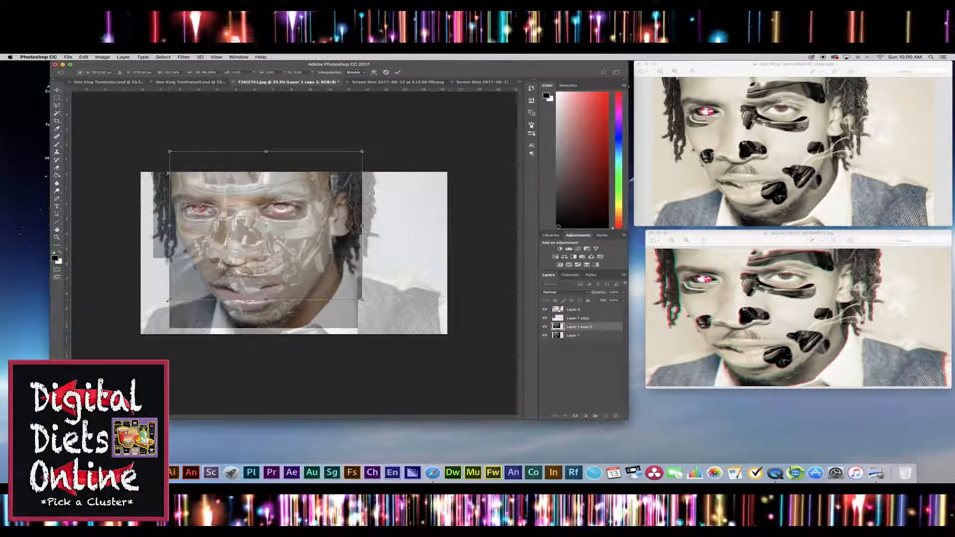
{"action": "key", "text": "Return"}
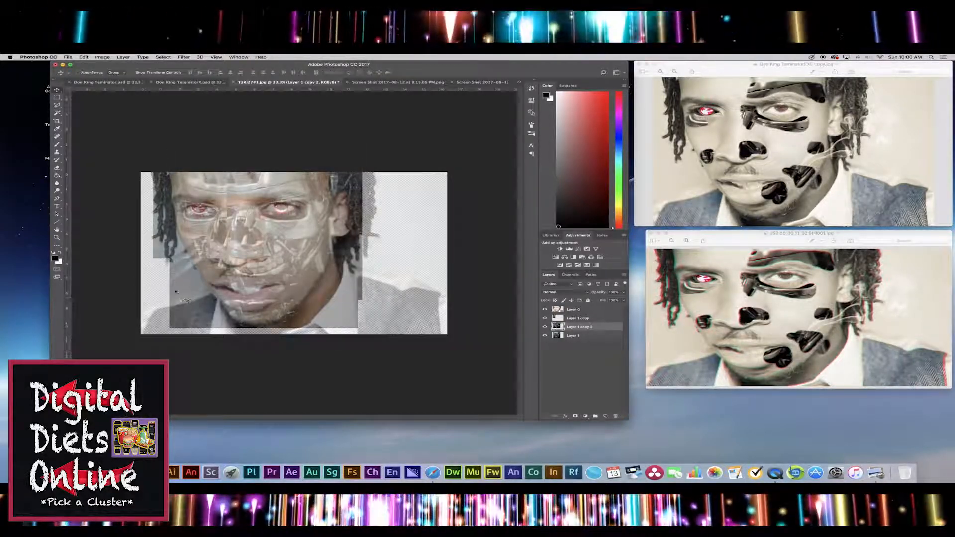
Hide Layer 1 copy and Layer 1, and delete Layer 1 copy 2 from just below the eyes down using a rectangular selection.
{"action": "left_click", "coordinate": [56, 97]}
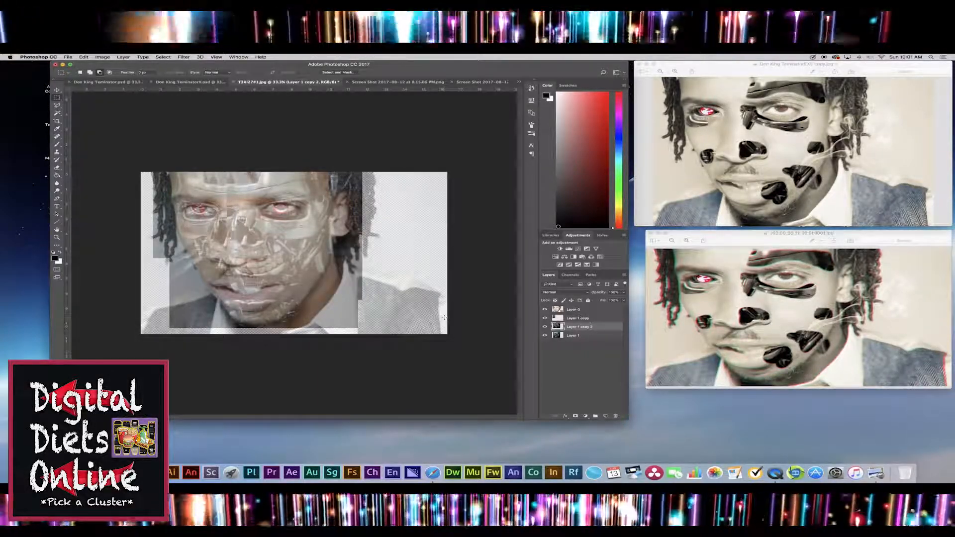
{"action": "left_click", "coordinate": [544, 318]}
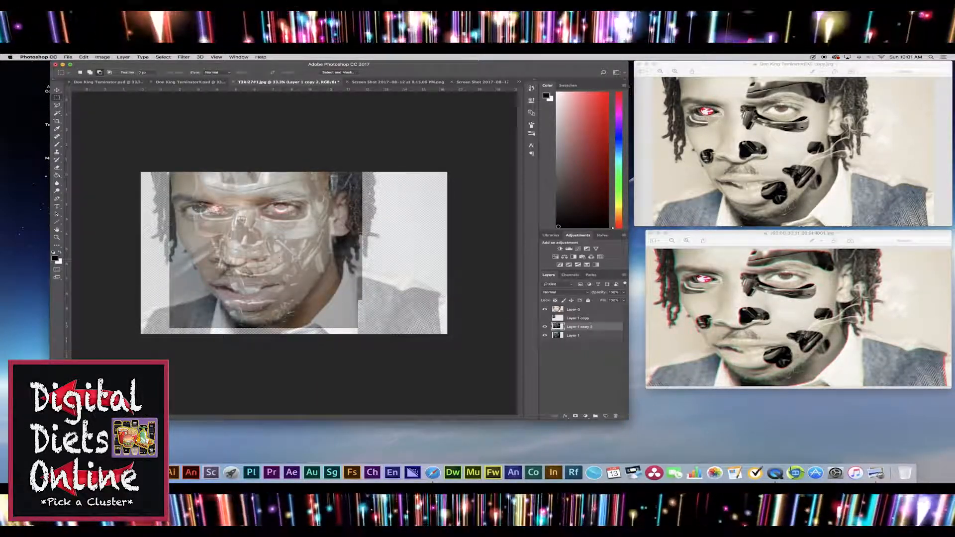
{"action": "left_click", "coordinate": [544, 336]}
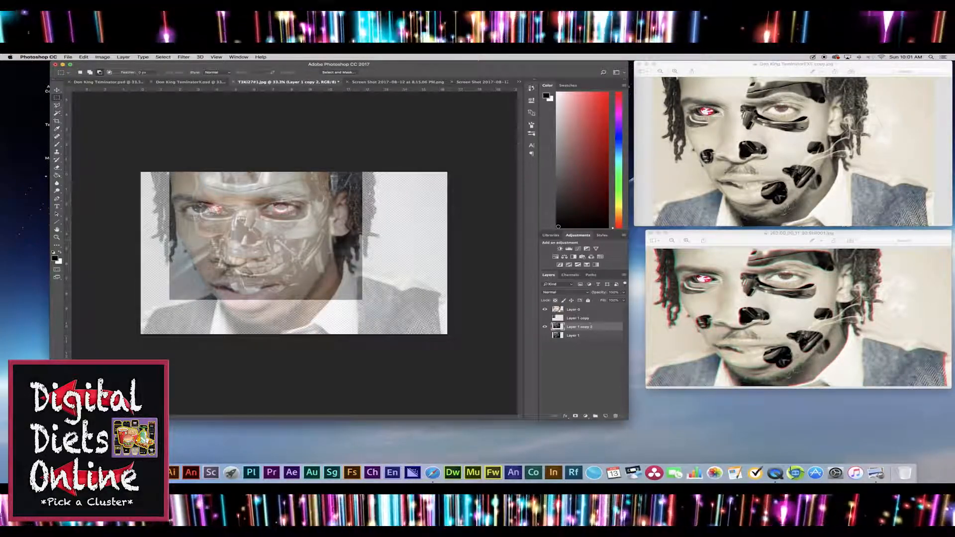
{"action": "left_click_drag", "start_coordinate": [164, 172], "coordinate": [239, 305]}
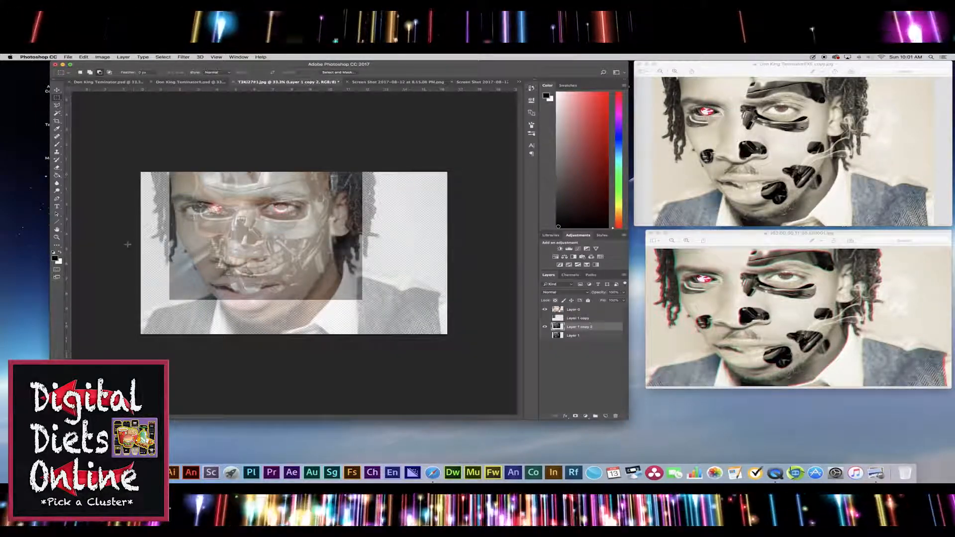
{"action": "left_click_drag", "start_coordinate": [133, 223], "coordinate": [448, 337]}
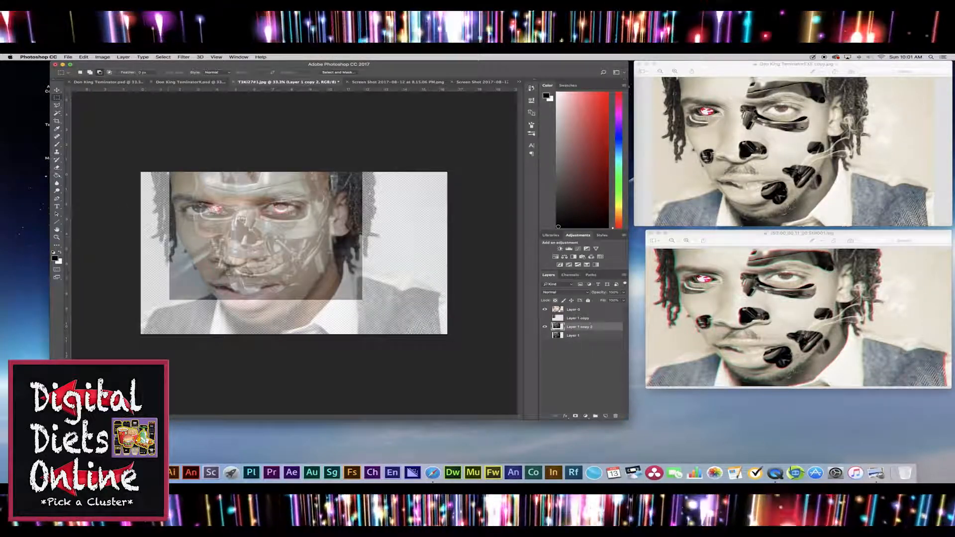
{"action": "left_click_drag", "start_coordinate": [168, 232], "coordinate": [366, 302]}
{"action": "key", "text": "Delete"}
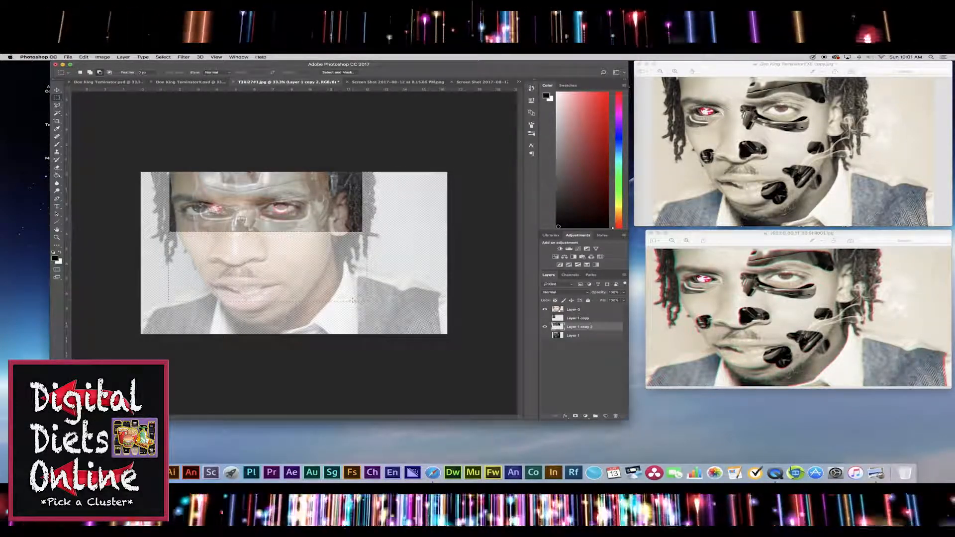
Show Layer 1 and Layer 1 copy again, and set Layer 0's opacity to 100%.
{"action": "left_click", "coordinate": [545, 335]}
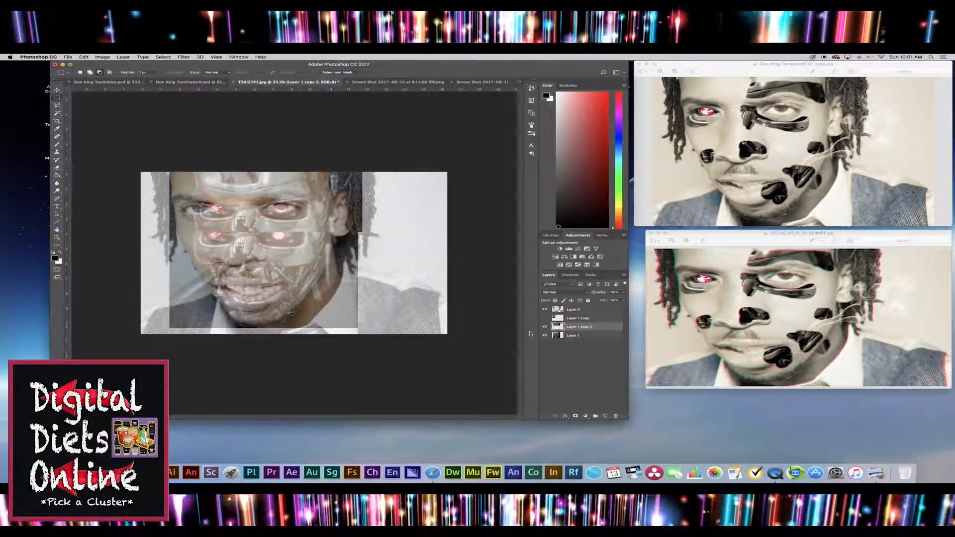
{"action": "left_click", "coordinate": [544, 318]}
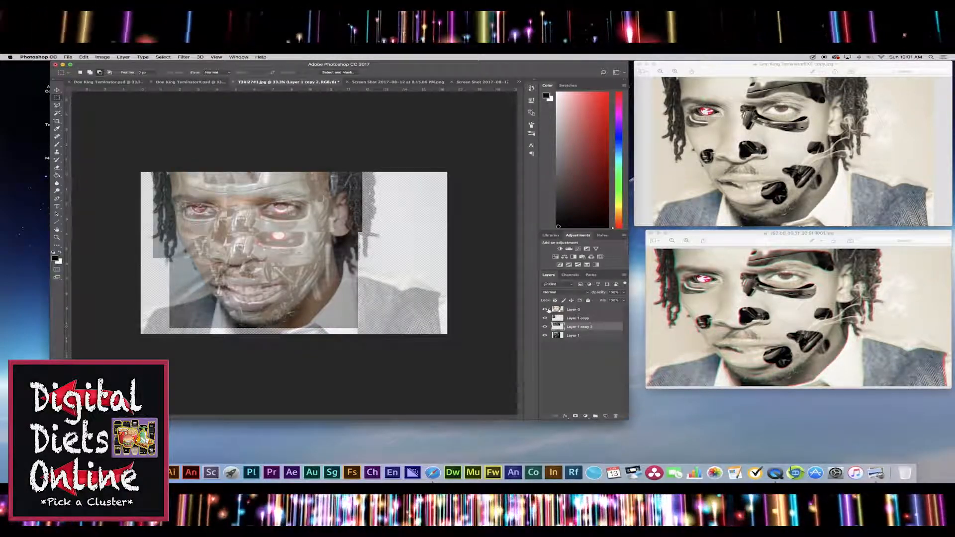
{"action": "left_click", "coordinate": [579, 309]}
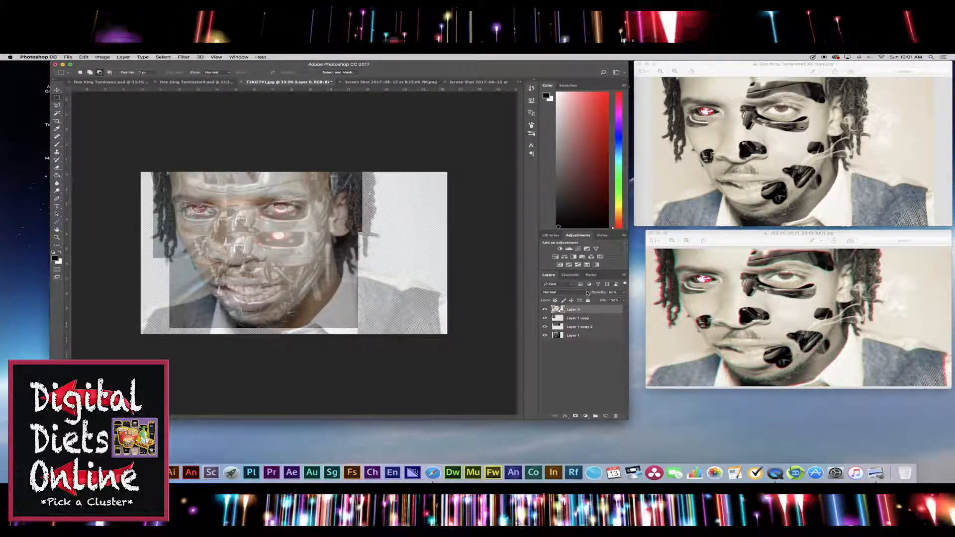
{"action": "left_click", "coordinate": [623, 293]}
{"action": "left_click_drag", "start_coordinate": [610, 300], "coordinate": [625, 301]}
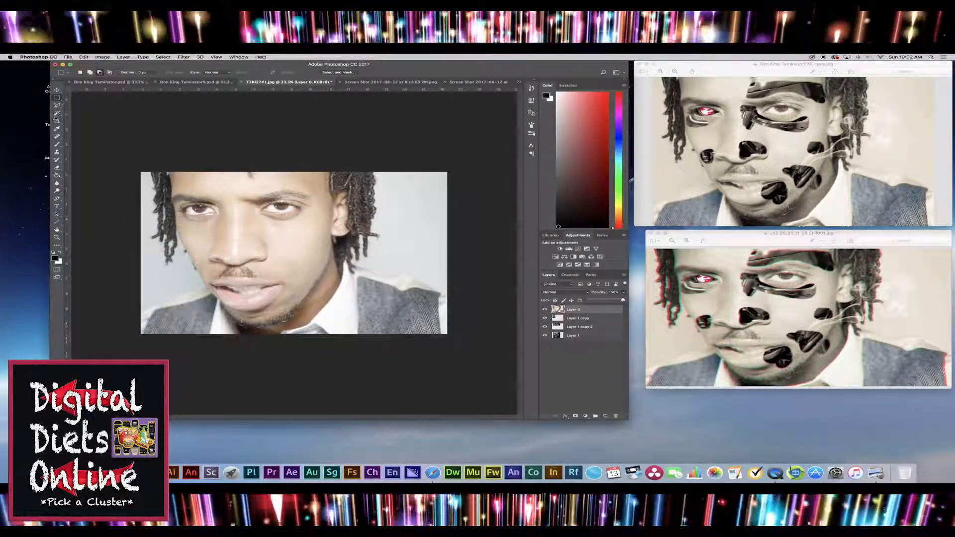
Duplicate Layer 0, place the copy beneath all other layers, and hide it.
{"action": "left_click", "coordinate": [56, 89]}
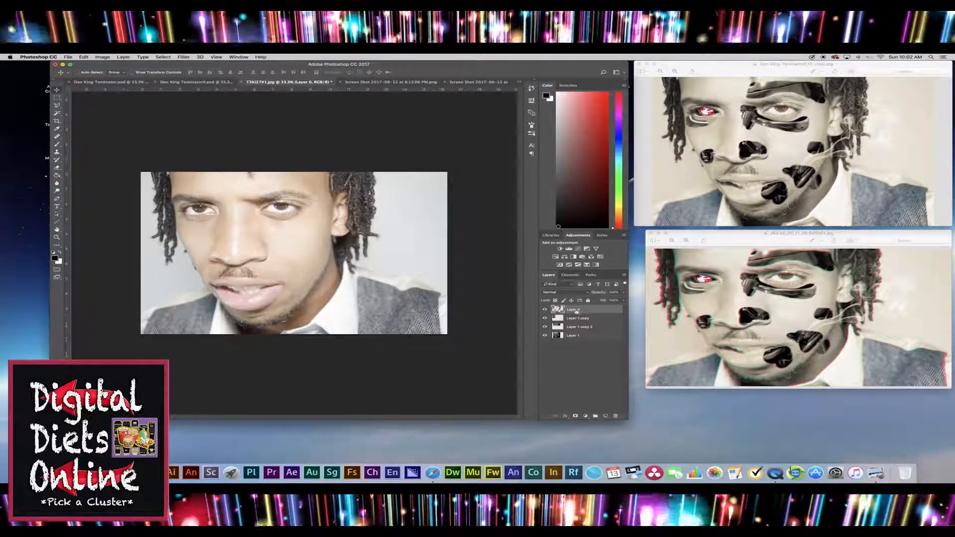
{"action": "left_click_drag", "start_coordinate": [576, 311], "coordinate": [605, 415]}
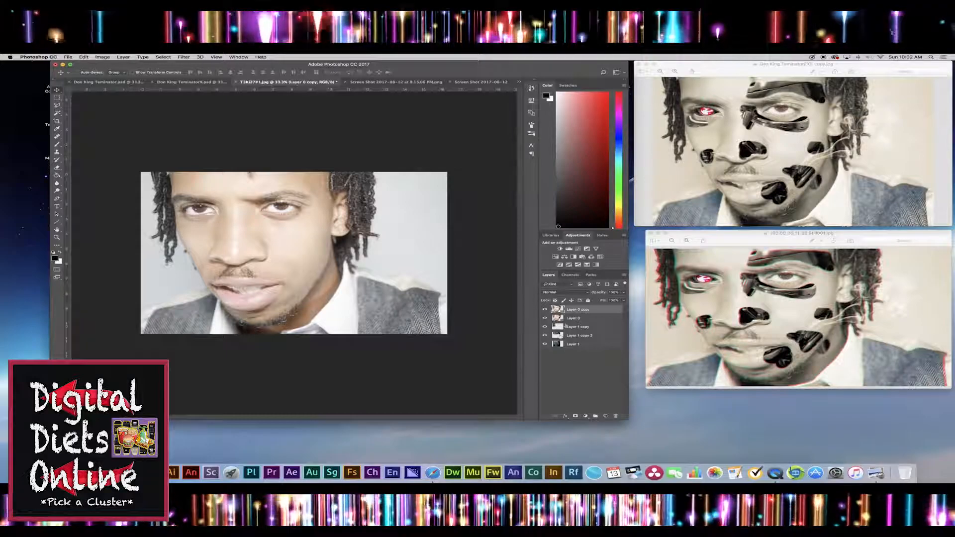
{"action": "left_click_drag", "start_coordinate": [573, 311], "coordinate": [541, 344]}
{"action": "left_click", "coordinate": [544, 344]}
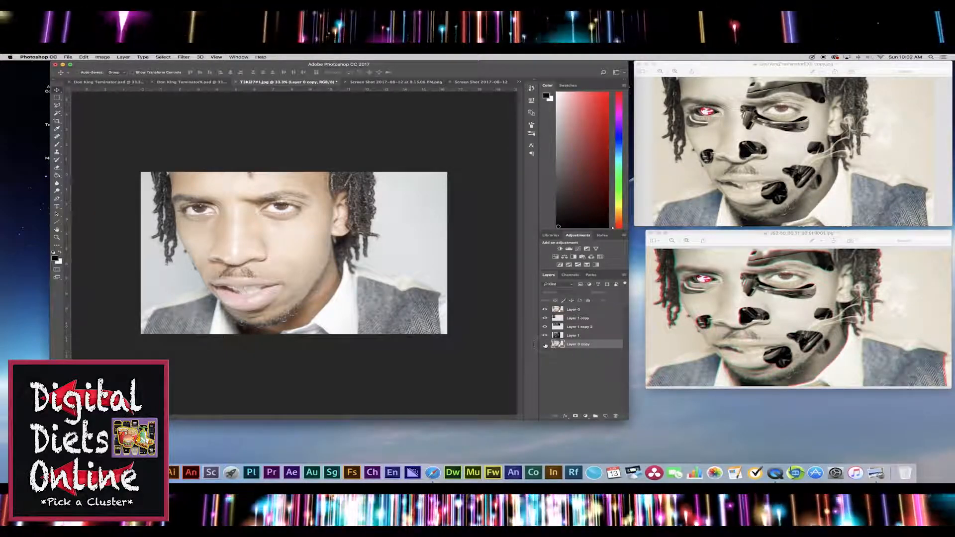
Rename Layer 1 copy as Left Eye and Layer 1 copy 2 as Right Eye/ForeHead.
{"action": "double_click", "coordinate": [577, 318]}
{"action": "type", "text": "Left Eye"}
{"action": "key", "text": "Return"}
{"action": "double_click", "coordinate": [580, 327]}
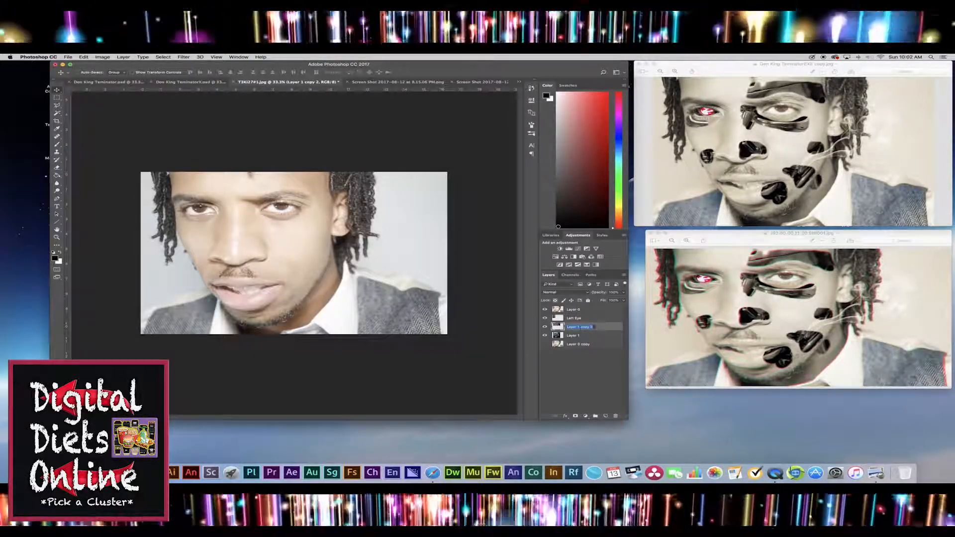
{"action": "type", "text": "Right Eye"}
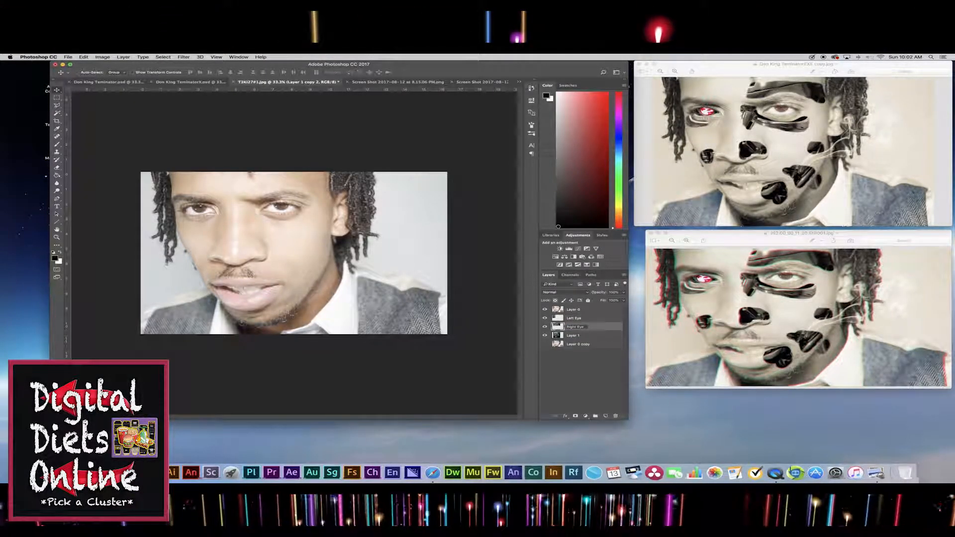
{"action": "type", "text": "/ForeHead"}
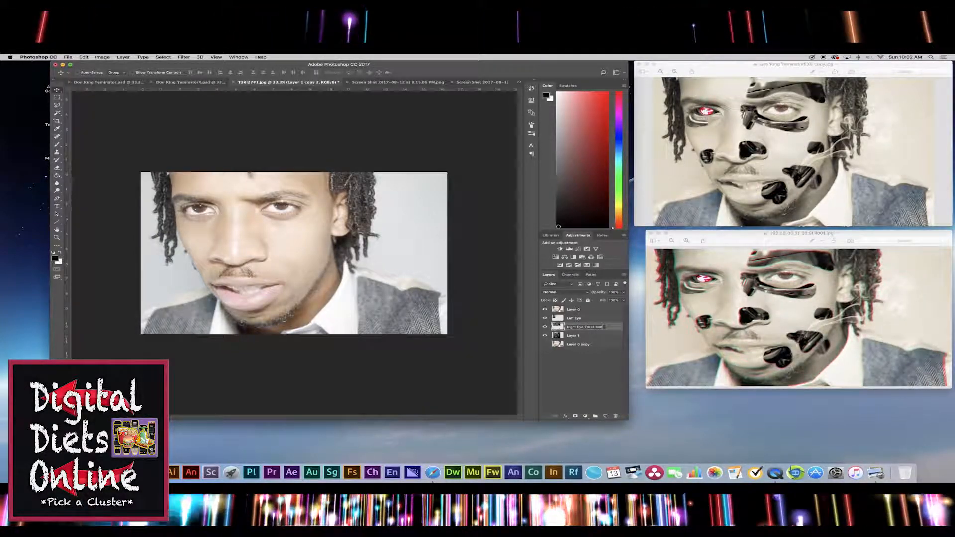
{"action": "key", "text": "Return"}
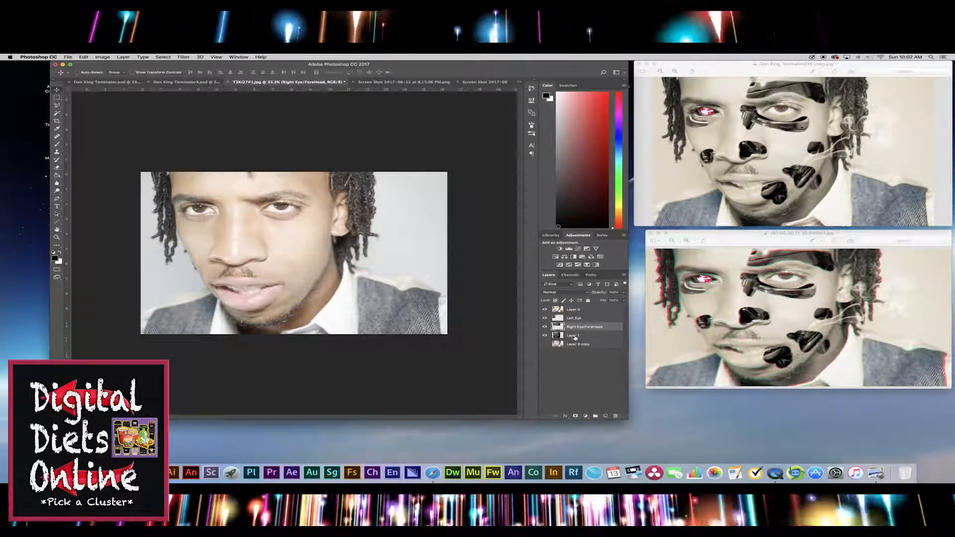
Rename Layer 1 as Jaw Line.
{"action": "double_click", "coordinate": [573, 335]}
{"action": "type", "text": "Jaw"}
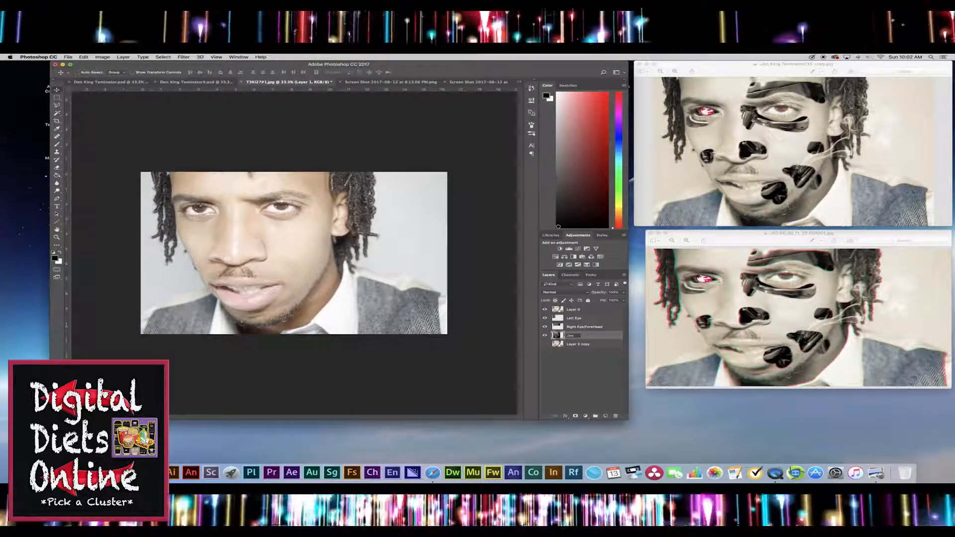
{"action": "type", "text": " Line"}
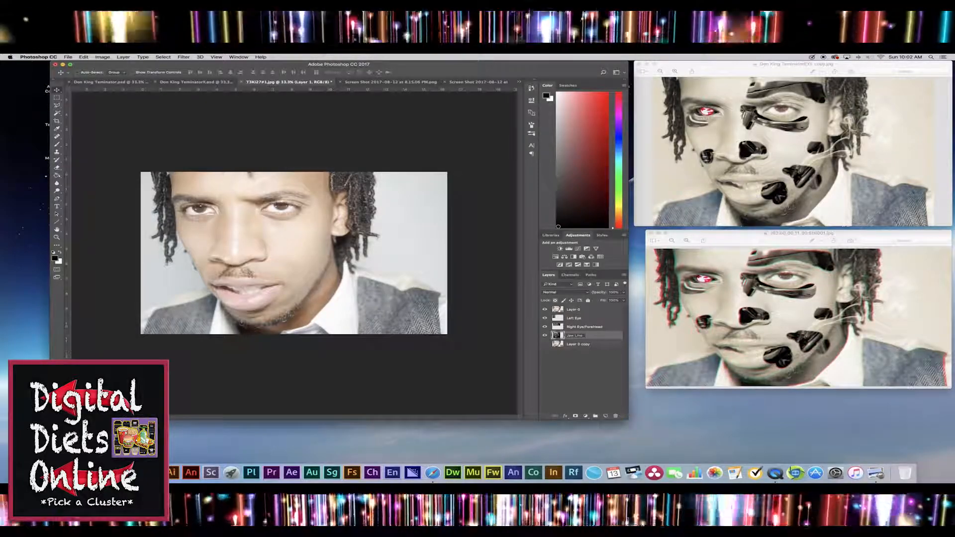
{"action": "left_click", "coordinate": [581, 382]}
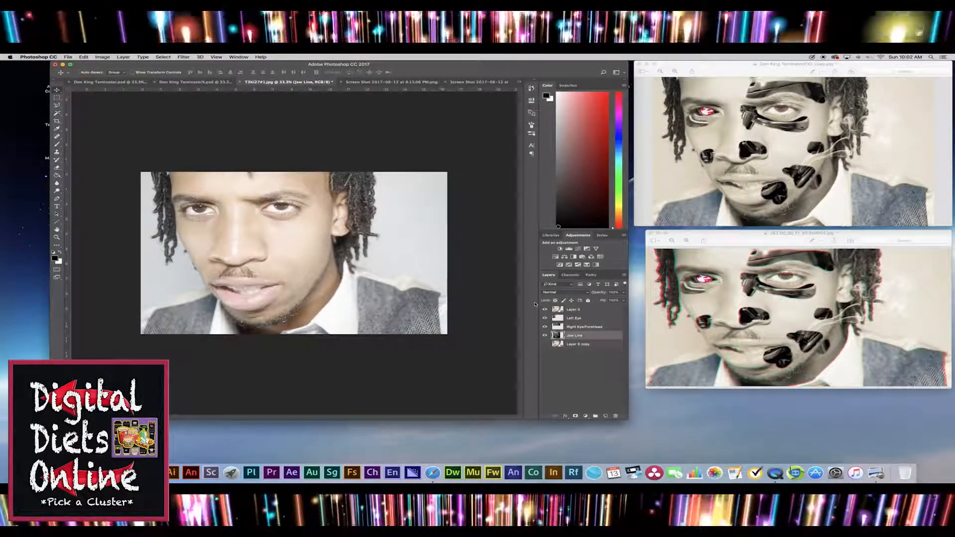
Erase Layer 0 over the man's left-hand eye with a small soft eraser to reveal the red robot eye.
{"action": "left_click", "coordinate": [589, 311]}
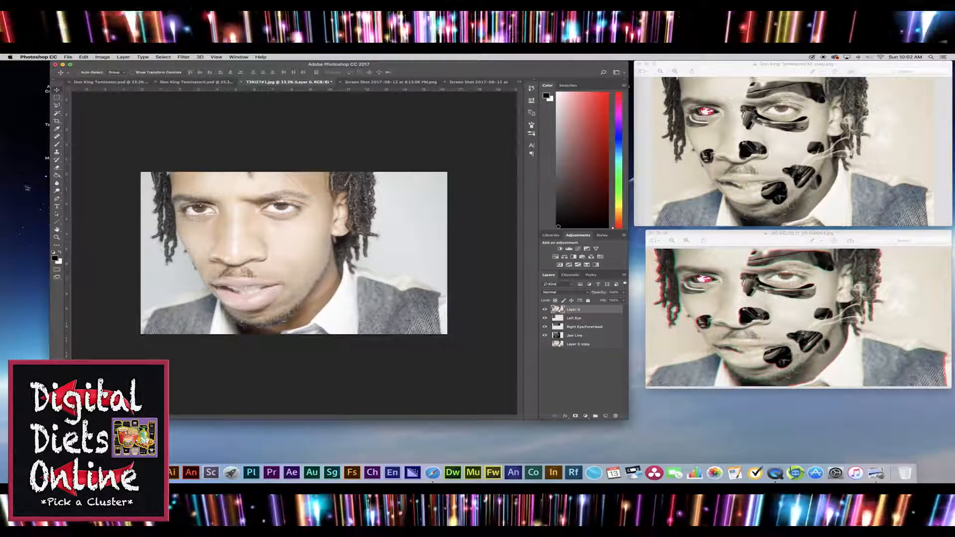
{"action": "left_click", "coordinate": [58, 168]}
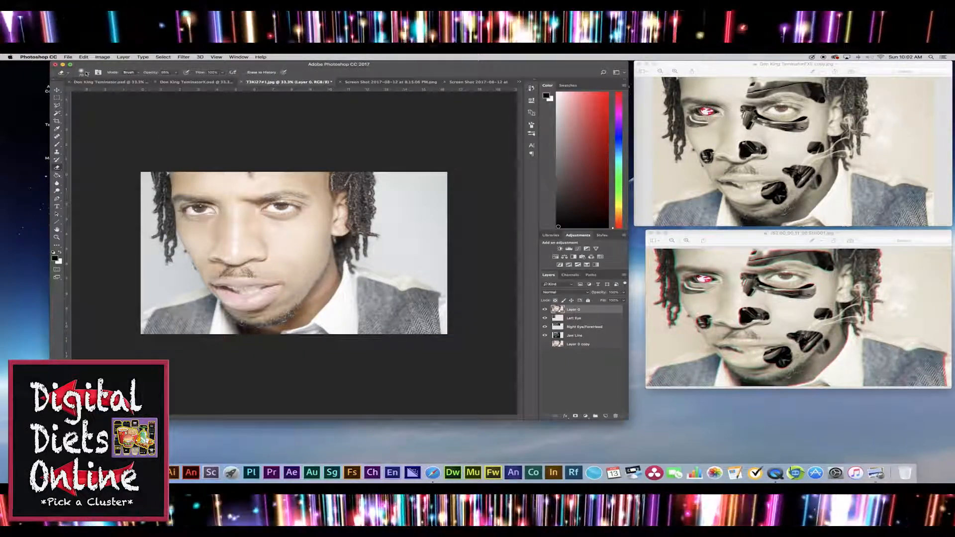
{"action": "left_click", "coordinate": [86, 74]}
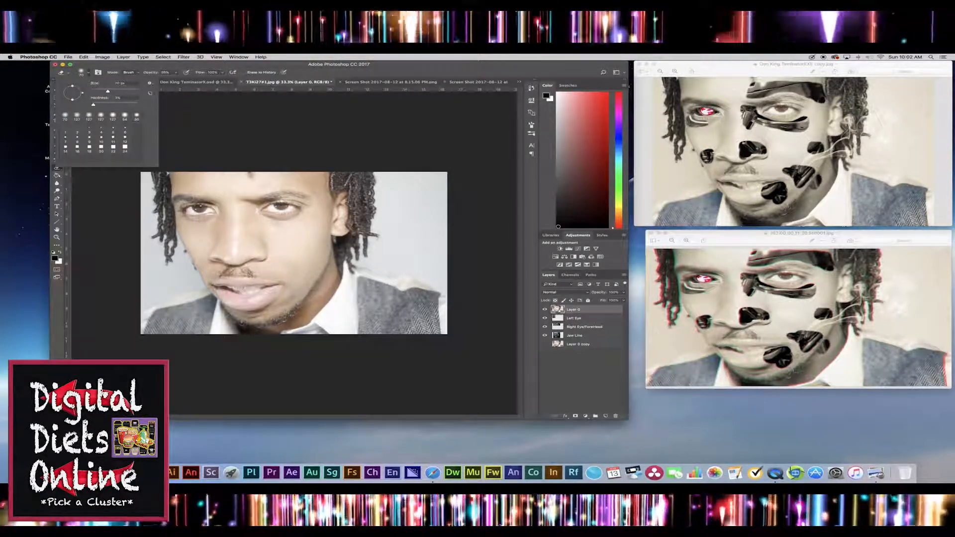
{"action": "left_click_drag", "start_coordinate": [108, 91], "coordinate": [116, 91]}
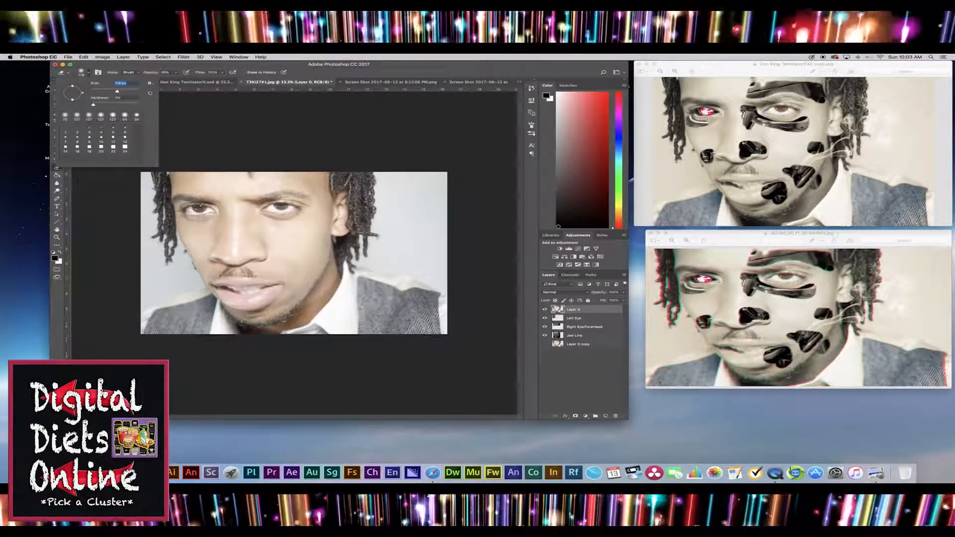
{"action": "left_click_drag", "start_coordinate": [117, 91], "coordinate": [103, 91]}
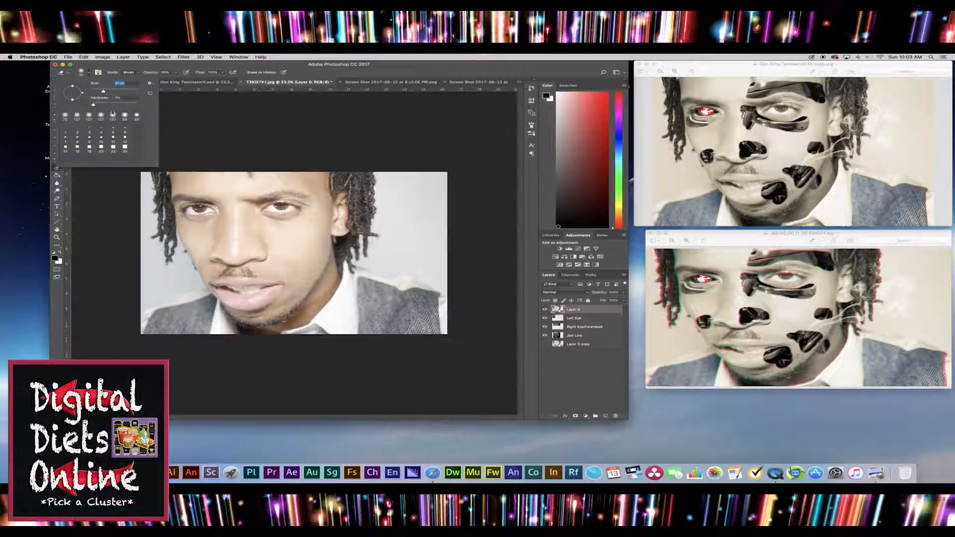
{"action": "left_click", "coordinate": [190, 211]}
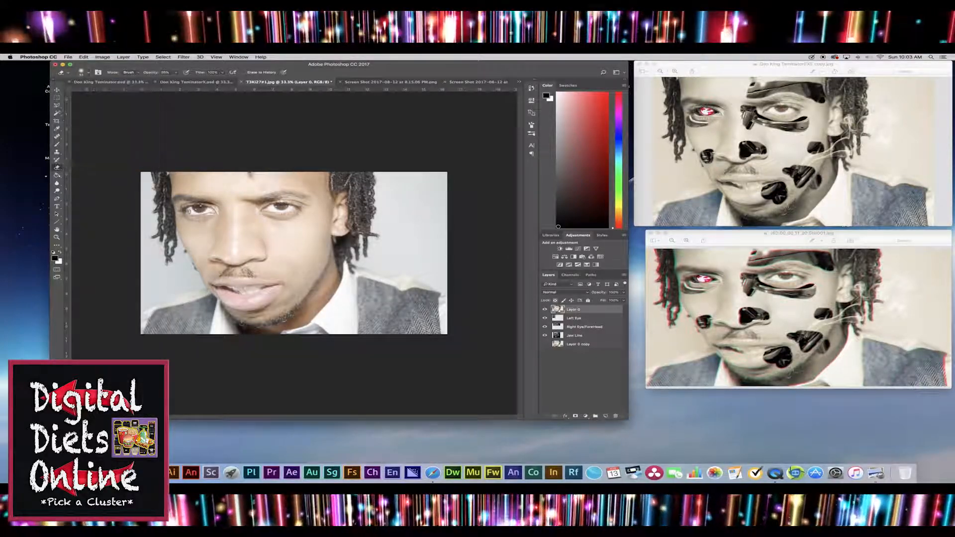
{"action": "mouse_move", "coordinate": [190, 210]}
{"action": "left_mouse_down"}
{"action": "mouse_move", "coordinate": [210, 210]}
{"action": "mouse_move", "coordinate": [193, 210]}
{"action": "left_mouse_up"}
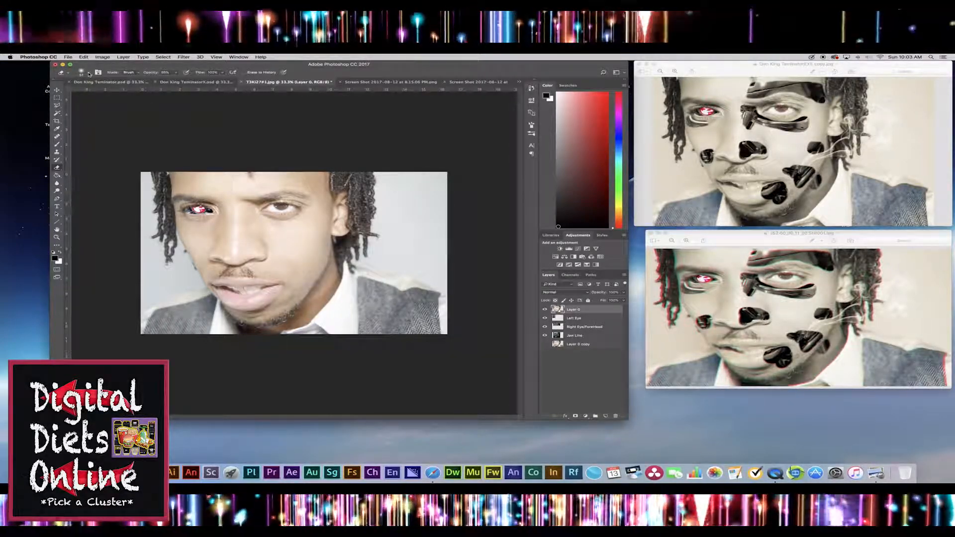
Try erasing the skin just below the left-hand eye on Layer 0 with a larger eraser, and undo the stroke.
{"action": "left_click", "coordinate": [89, 75]}
{"action": "left_click_drag", "start_coordinate": [98, 90], "coordinate": [114, 91]}
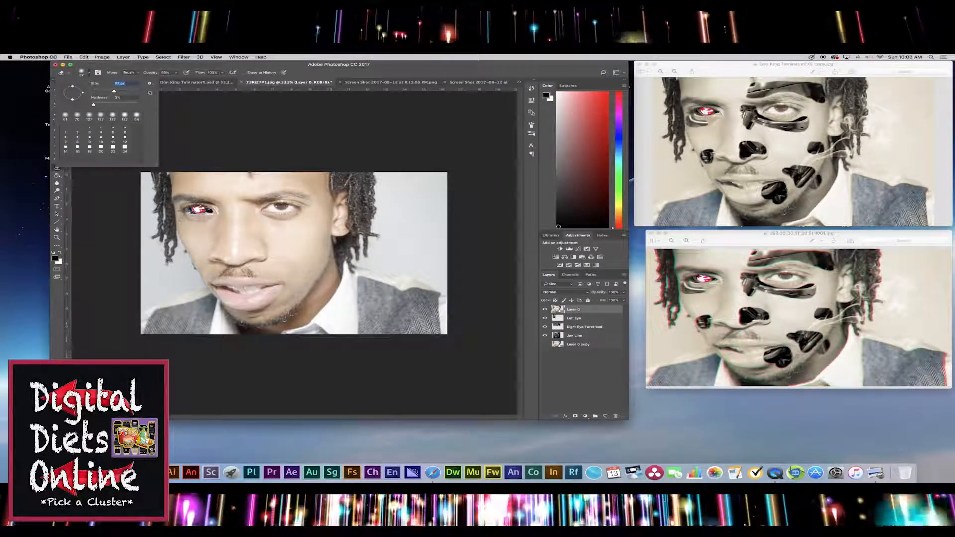
{"action": "left_click", "coordinate": [186, 221]}
{"action": "mouse_move", "coordinate": [193, 223]}
{"action": "left_mouse_down"}
{"action": "mouse_move", "coordinate": [204, 221]}
{"action": "mouse_move", "coordinate": [194, 221]}
{"action": "left_mouse_up"}
{"action": "key", "text": "super+z"}
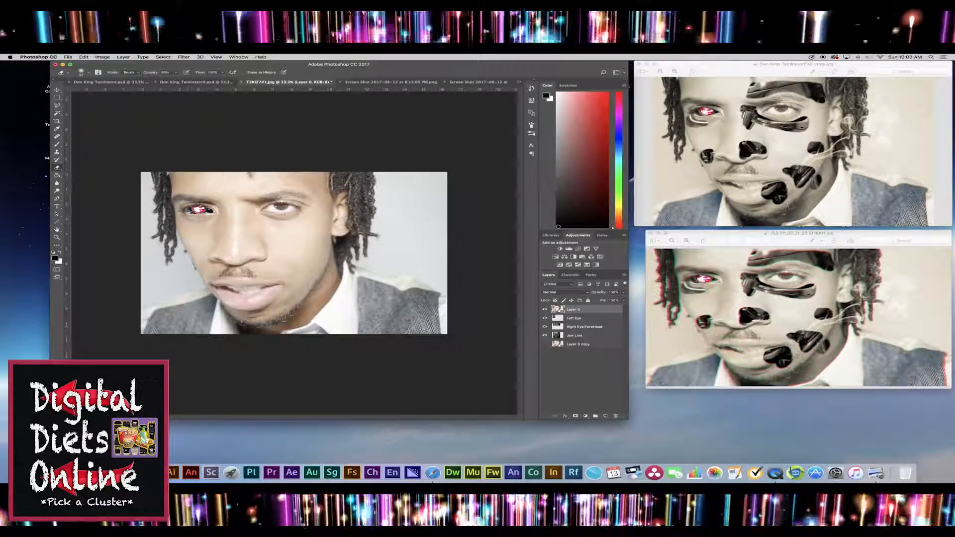
Erase patches of Layer 0 below the left-hand eye, on the left-hand cheek beside the nostril and across the nose tip.
{"action": "mouse_move", "coordinate": [184, 220]}
{"action": "left_mouse_down"}
{"action": "mouse_move", "coordinate": [208, 223]}
{"action": "mouse_move", "coordinate": [181, 226]}
{"action": "mouse_move", "coordinate": [198, 222]}
{"action": "left_mouse_up"}
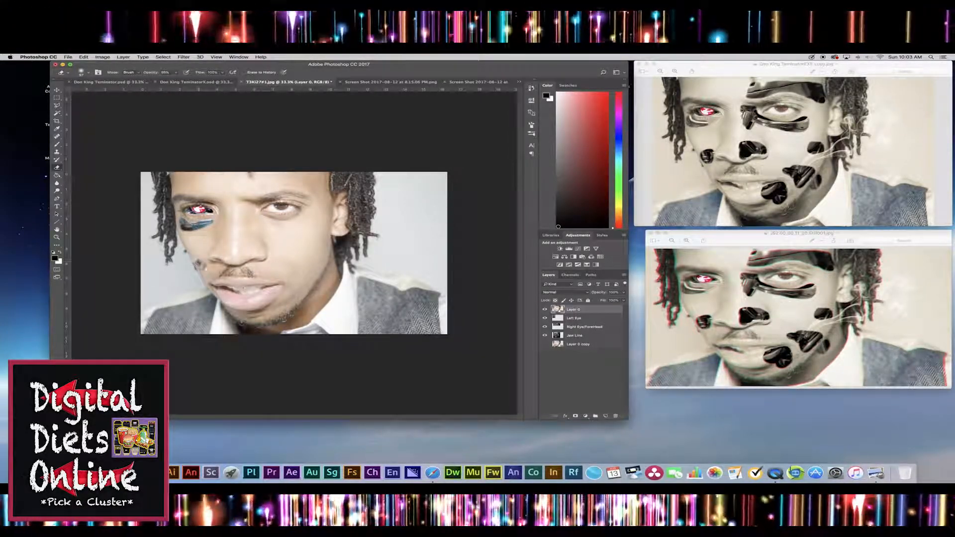
{"action": "mouse_move", "coordinate": [202, 264]}
{"action": "left_mouse_down"}
{"action": "mouse_move", "coordinate": [206, 271]}
{"action": "mouse_move", "coordinate": [202, 252]}
{"action": "left_mouse_up"}
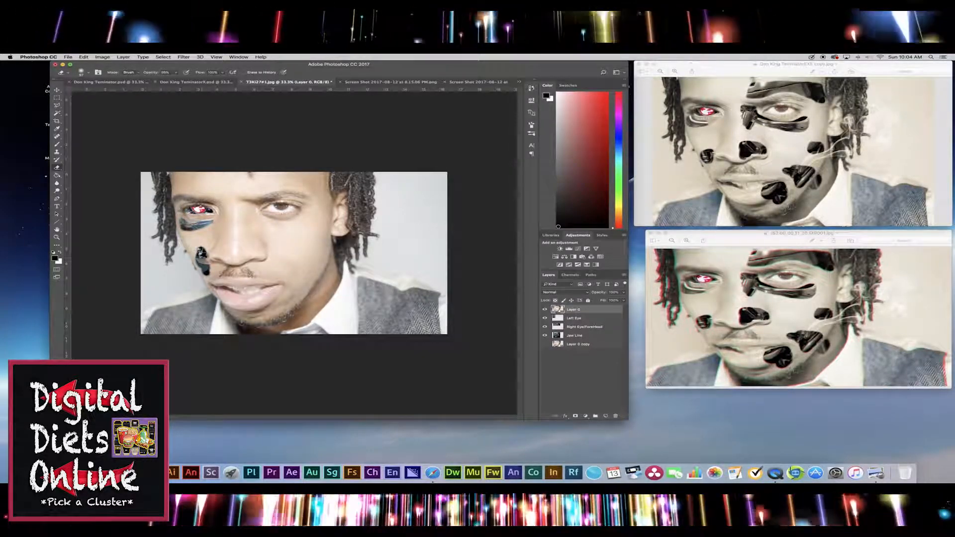
{"action": "key", "text": "super+z"}
{"action": "mouse_move", "coordinate": [198, 249]}
{"action": "left_mouse_down"}
{"action": "mouse_move", "coordinate": [206, 245]}
{"action": "mouse_move", "coordinate": [195, 246]}
{"action": "left_mouse_up"}
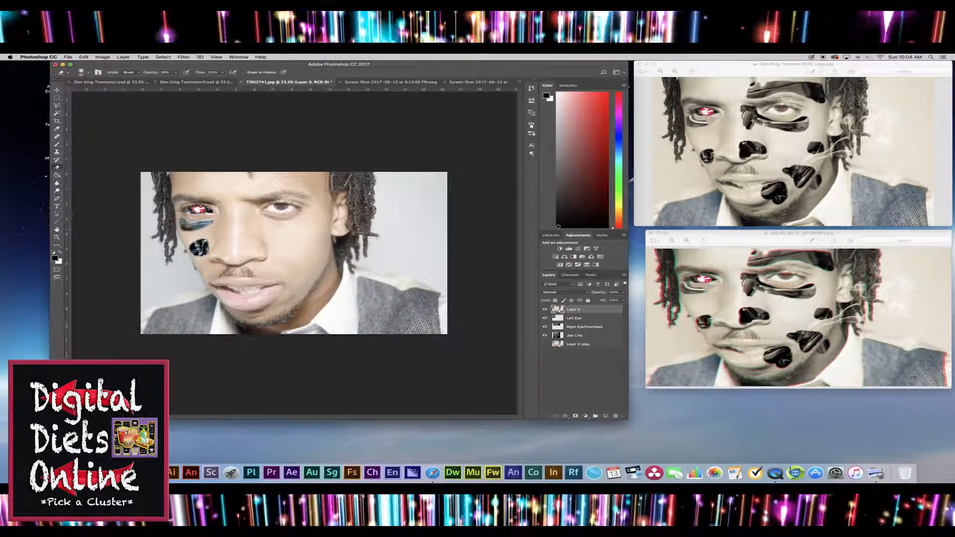
{"action": "mouse_move", "coordinate": [246, 233]}
{"action": "left_mouse_down"}
{"action": "mouse_move", "coordinate": [261, 234]}
{"action": "mouse_move", "coordinate": [245, 234]}
{"action": "mouse_move", "coordinate": [245, 245]}
{"action": "mouse_move", "coordinate": [260, 249]}
{"action": "mouse_move", "coordinate": [241, 246]}
{"action": "mouse_move", "coordinate": [253, 241]}
{"action": "mouse_move", "coordinate": [259, 252]}
{"action": "mouse_move", "coordinate": [239, 253]}
{"action": "left_mouse_up"}
{"action": "key", "text": "super+z"}
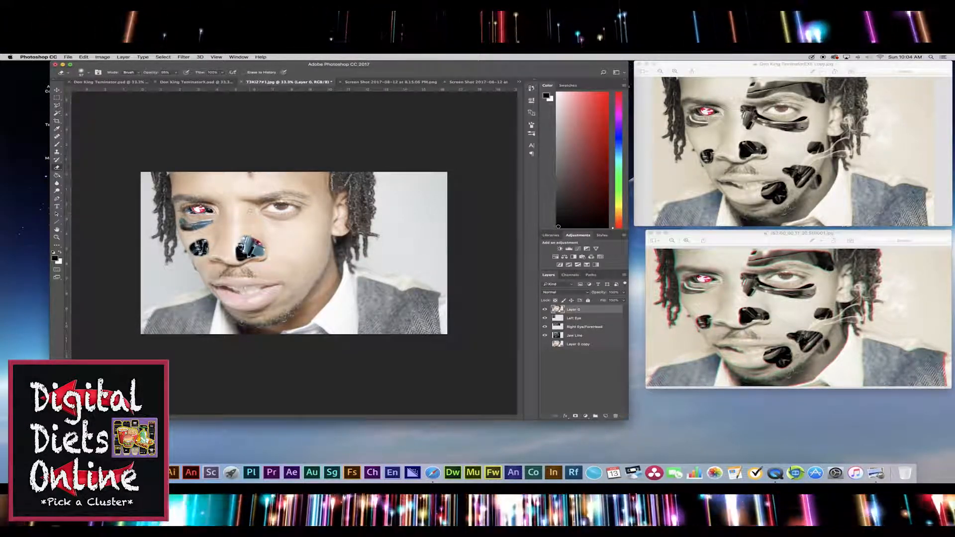
Erase Layer 0 from the nose bridge along under the right-hand eye, and in a wide band above the right-hand eyebrow.
{"action": "mouse_move", "coordinate": [253, 211]}
{"action": "left_mouse_down"}
{"action": "mouse_move", "coordinate": [287, 224]}
{"action": "mouse_move", "coordinate": [251, 214]}
{"action": "mouse_move", "coordinate": [257, 222]}
{"action": "left_mouse_up"}
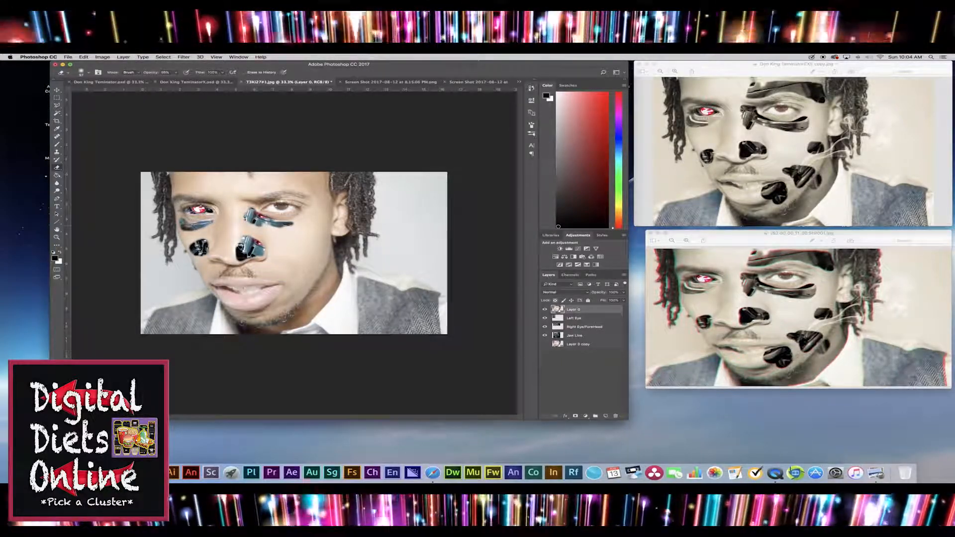
{"action": "key", "text": "super+z"}
{"action": "left_click_drag", "start_coordinate": [255, 212], "coordinate": [260, 216]}
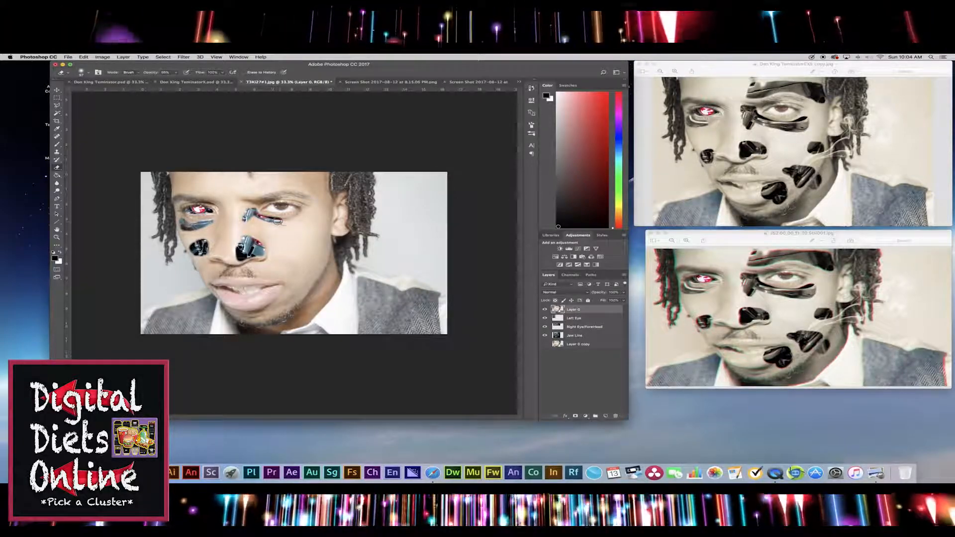
{"action": "left_click_drag", "start_coordinate": [294, 222], "coordinate": [282, 226]}
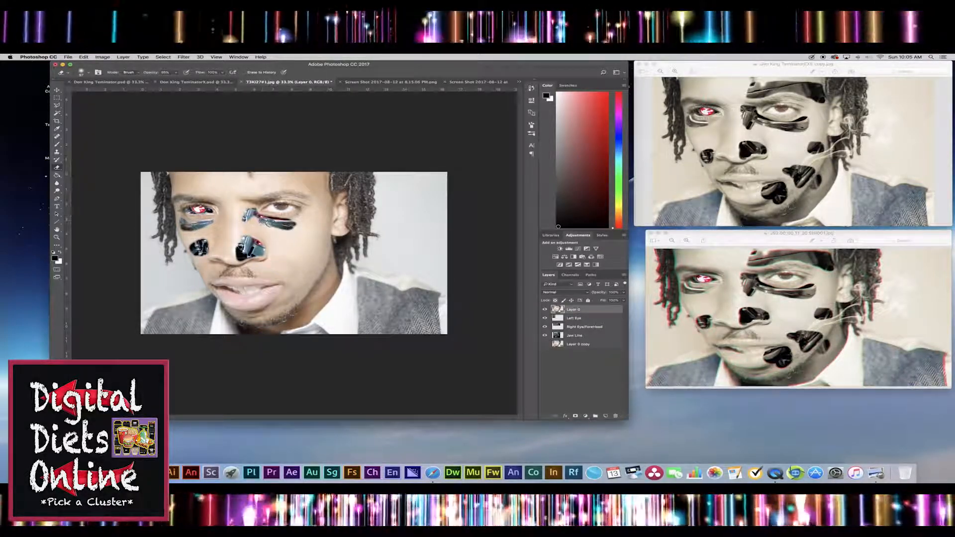
{"action": "mouse_move", "coordinate": [296, 219]}
{"action": "left_mouse_down"}
{"action": "mouse_move", "coordinate": [282, 222]}
{"action": "mouse_move", "coordinate": [302, 218]}
{"action": "mouse_move", "coordinate": [290, 222]}
{"action": "left_mouse_up"}
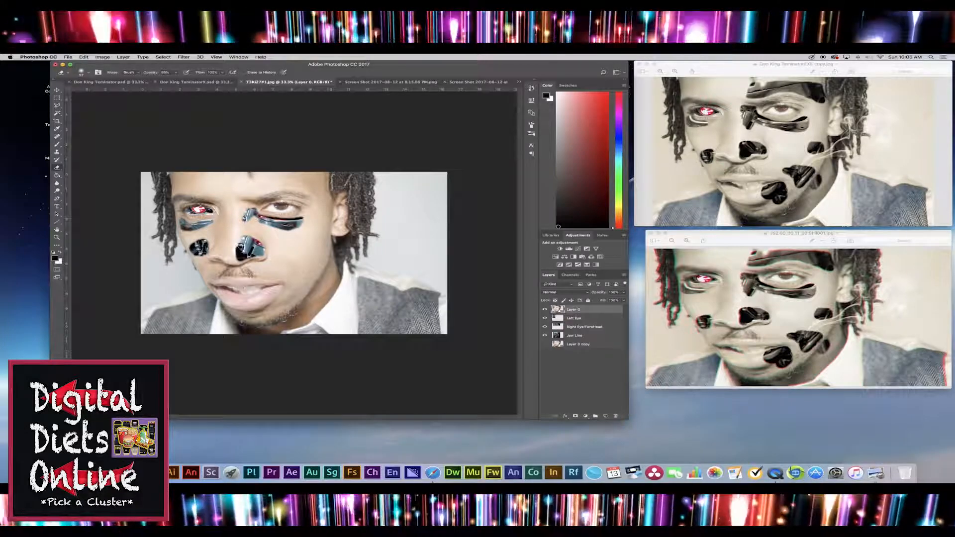
{"action": "mouse_move", "coordinate": [245, 184]}
{"action": "left_mouse_down"}
{"action": "mouse_move", "coordinate": [247, 192]}
{"action": "mouse_move", "coordinate": [313, 194]}
{"action": "mouse_move", "coordinate": [314, 180]}
{"action": "mouse_move", "coordinate": [264, 178]}
{"action": "mouse_move", "coordinate": [246, 183]}
{"action": "mouse_move", "coordinate": [312, 188]}
{"action": "mouse_move", "coordinate": [280, 181]}
{"action": "mouse_move", "coordinate": [292, 183]}
{"action": "mouse_move", "coordinate": [239, 190]}
{"action": "mouse_move", "coordinate": [319, 190]}
{"action": "left_mouse_up"}
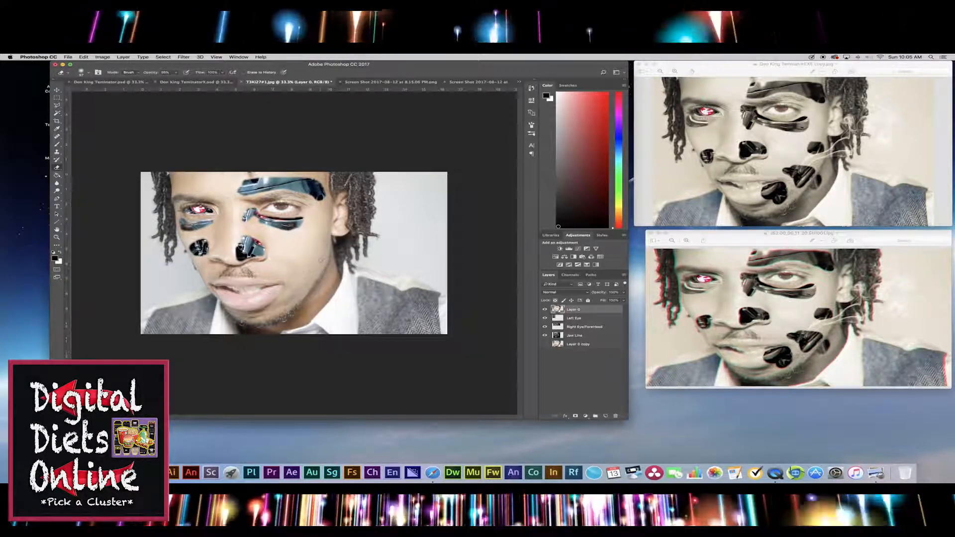
Erase patches of Layer 0 on the lower right-hand cheek and from the right-hand mouth corner down to the chin, redoing unsatisfactory strokes.
{"action": "mouse_move", "coordinate": [317, 255]}
{"action": "left_mouse_down"}
{"action": "mouse_move", "coordinate": [313, 269]}
{"action": "mouse_move", "coordinate": [310, 258]}
{"action": "mouse_move", "coordinate": [323, 251]}
{"action": "left_mouse_up"}
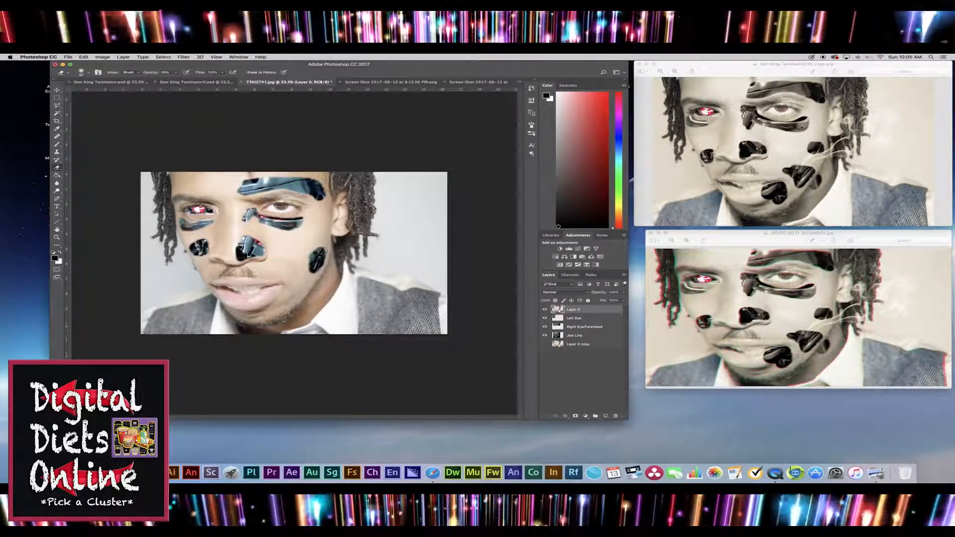
{"action": "key", "text": "super+z"}
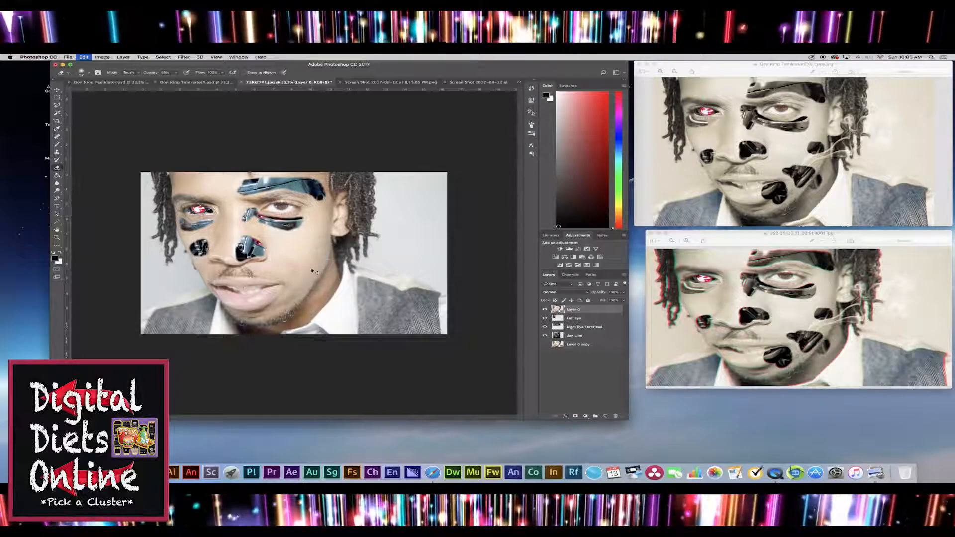
{"action": "left_click", "coordinate": [316, 260]}
{"action": "key", "text": "super+z"}
{"action": "mouse_move", "coordinate": [313, 264]}
{"action": "left_mouse_down"}
{"action": "mouse_move", "coordinate": [289, 306]}
{"action": "mouse_move", "coordinate": [289, 296]}
{"action": "mouse_move", "coordinate": [267, 293]}
{"action": "mouse_move", "coordinate": [290, 291]}
{"action": "mouse_move", "coordinate": [294, 274]}
{"action": "mouse_move", "coordinate": [272, 292]}
{"action": "left_mouse_up"}
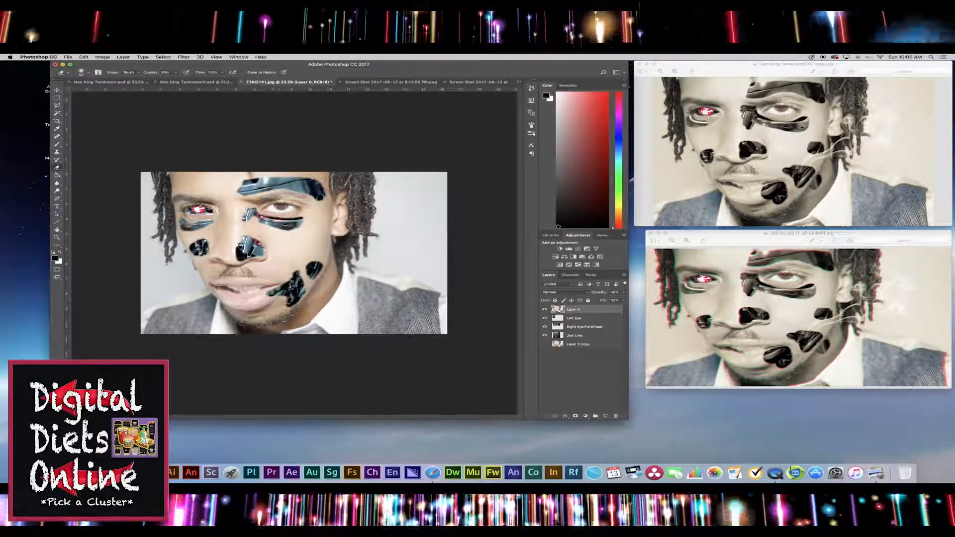
{"action": "key", "text": "super+z"}
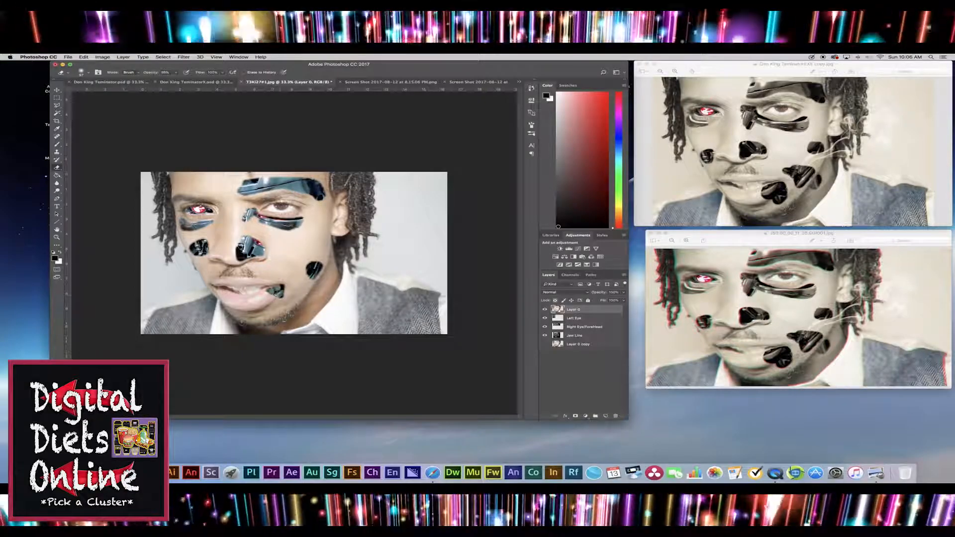
{"action": "left_click_drag", "start_coordinate": [293, 291], "coordinate": [297, 289]}
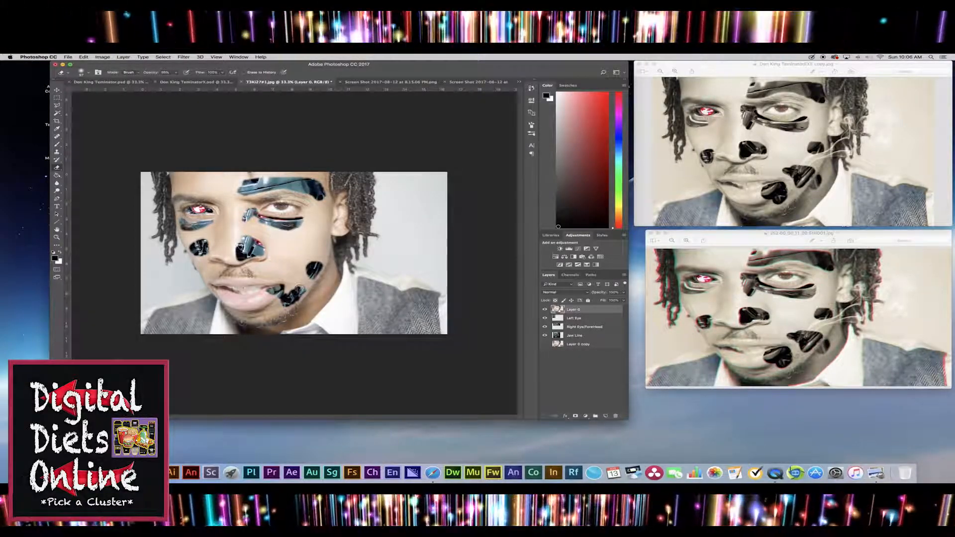
{"action": "left_click_drag", "start_coordinate": [299, 284], "coordinate": [296, 281]}
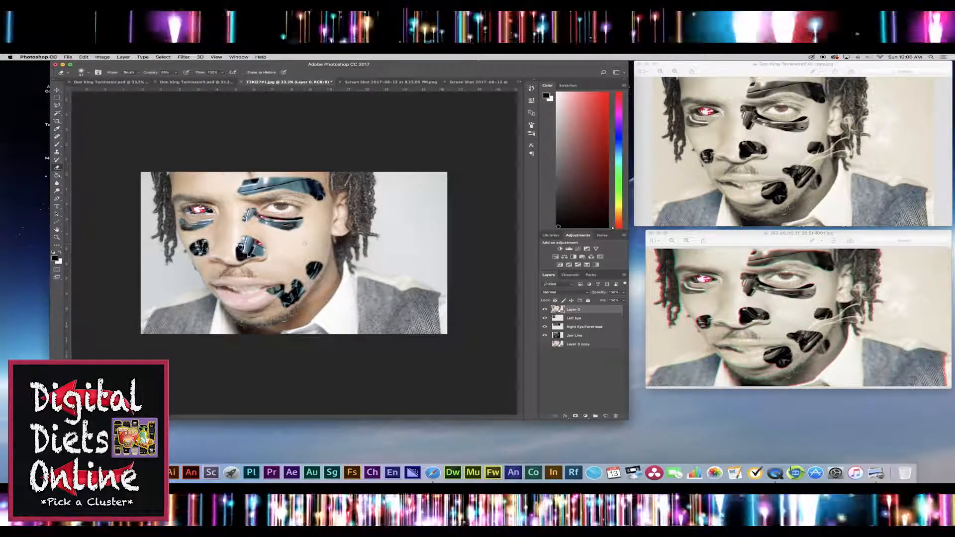
Erase a small patch of Layer 0 on the upper right-hand cheek near the ear and another along the right-hand jaw edge.
{"action": "mouse_move", "coordinate": [308, 242]}
{"action": "left_mouse_down"}
{"action": "mouse_move", "coordinate": [325, 239]}
{"action": "mouse_move", "coordinate": [308, 240]}
{"action": "left_mouse_up"}
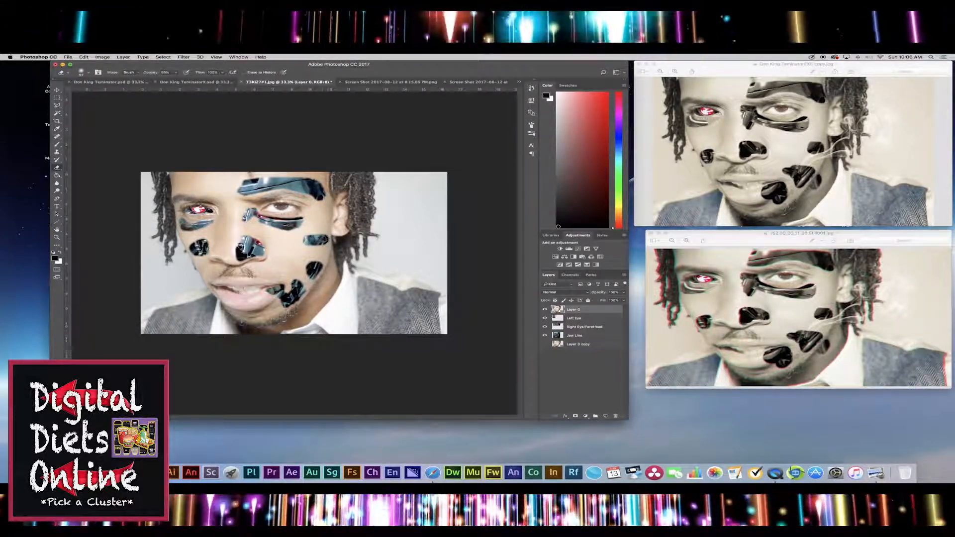
{"action": "left_click_drag", "start_coordinate": [322, 286], "coordinate": [317, 297]}
{"action": "key", "text": "super+z"}
{"action": "left_click", "coordinate": [315, 296]}
{"action": "left_click_drag", "start_coordinate": [319, 293], "coordinate": [318, 286]}
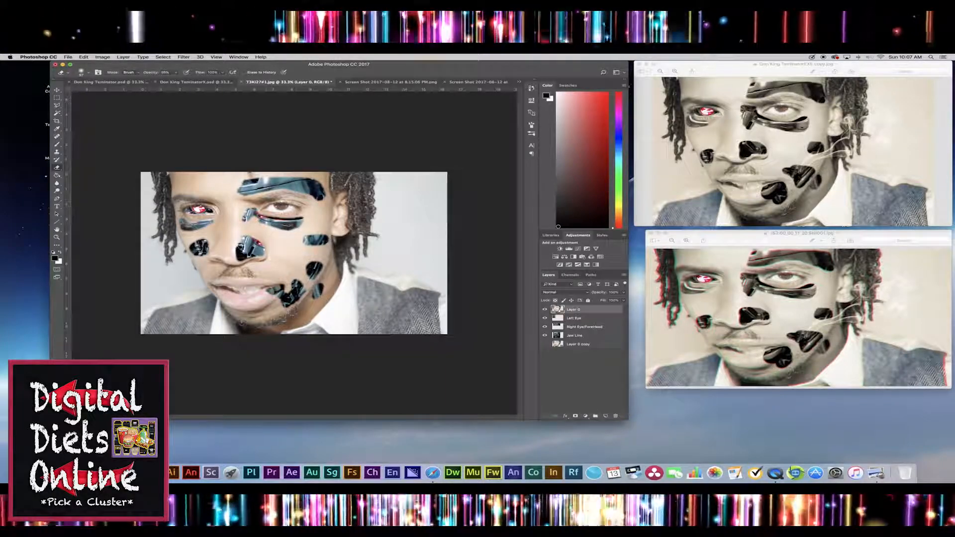
Duplicate the erased Layer 0 and place the copy directly beneath the original.
{"action": "left_click", "coordinate": [57, 90]}
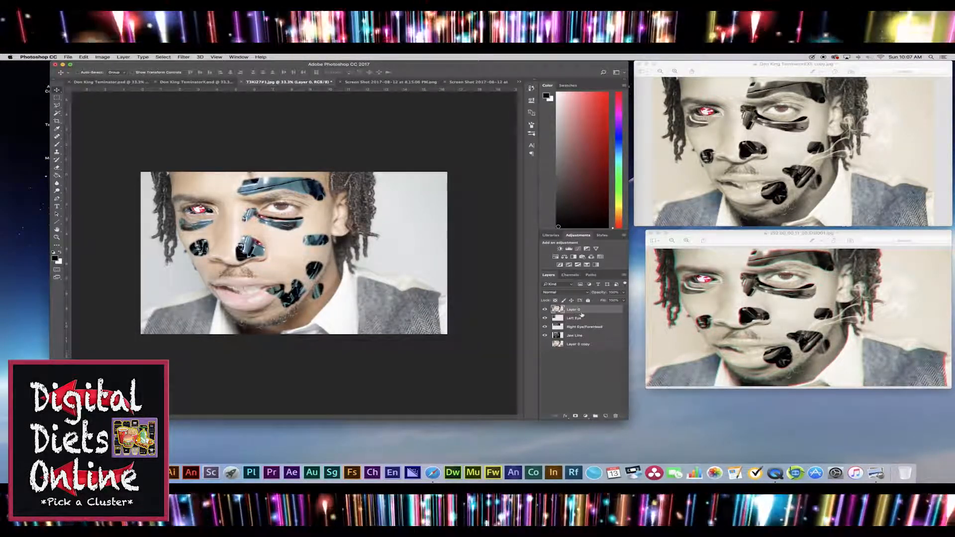
{"action": "left_click_drag", "start_coordinate": [577, 312], "coordinate": [605, 414]}
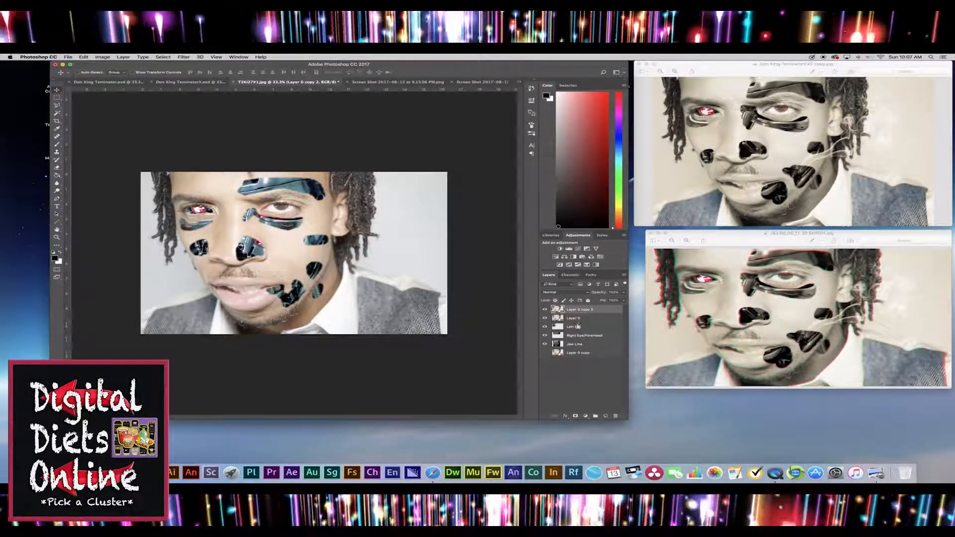
{"action": "left_click_drag", "start_coordinate": [577, 310], "coordinate": [576, 322]}
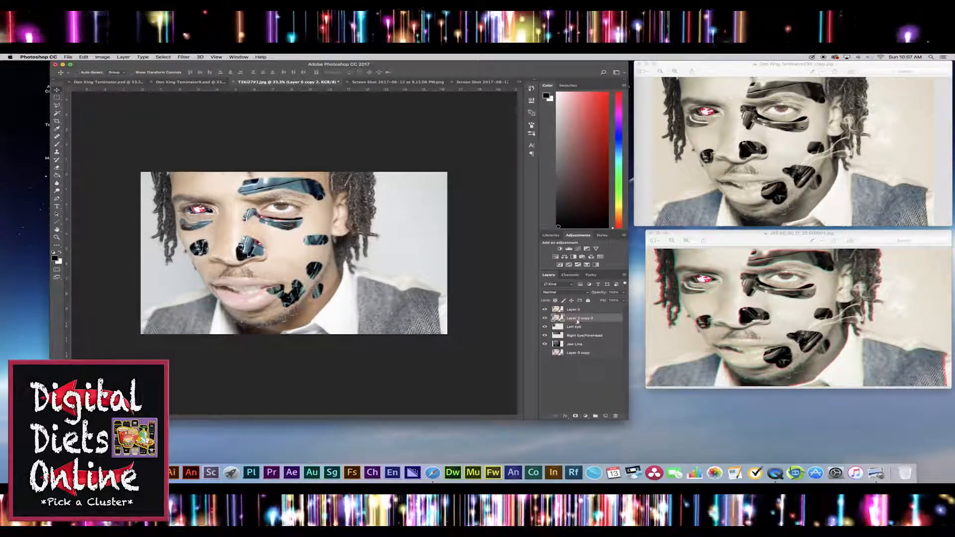
Rename Layer 0 as Ex and Layer 0 copy 2 as In.
{"action": "double_click", "coordinate": [574, 309]}
{"action": "type", "text": "Ex"}
{"action": "double_click", "coordinate": [579, 318]}
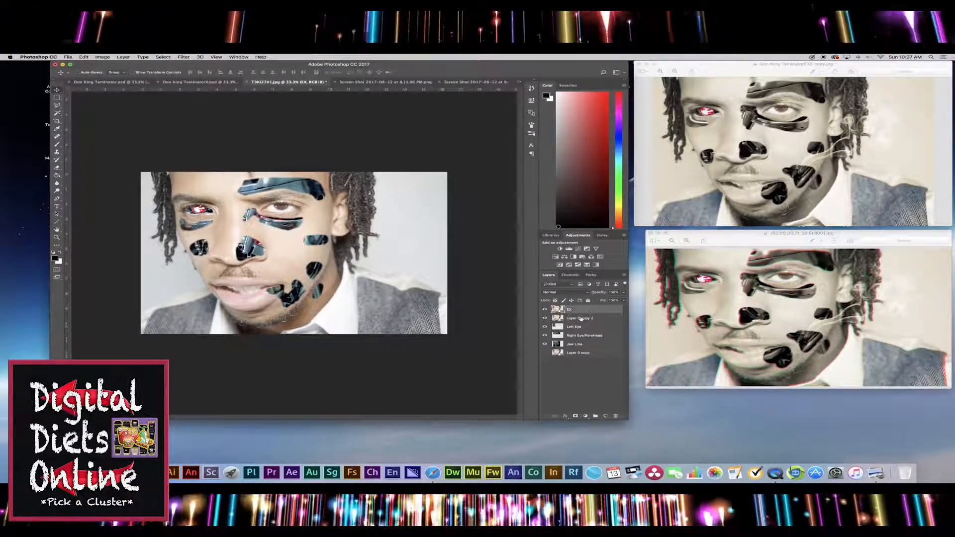
{"action": "type", "text": "In"}
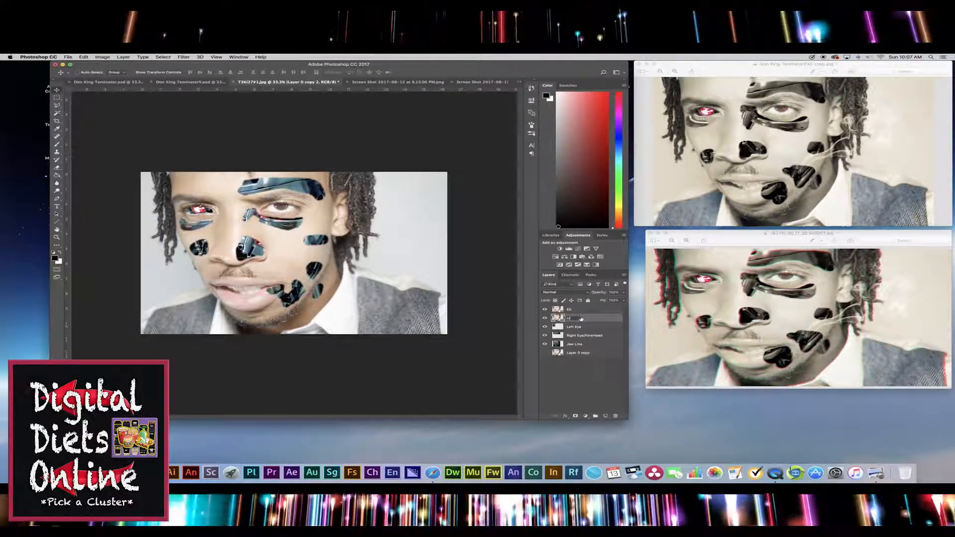
{"action": "key", "text": "Return"}
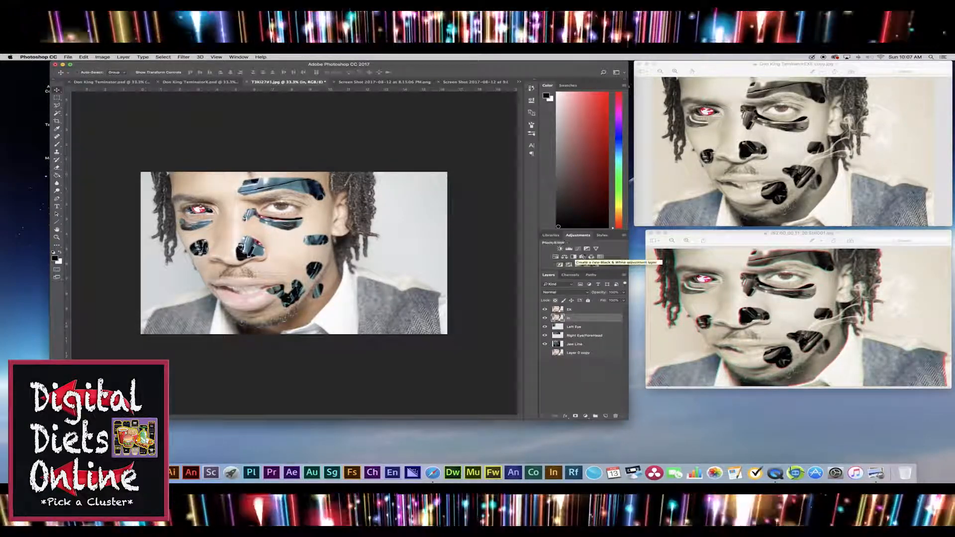
Add a Vibrance adjustment clipped to the In layer with both vibrance and saturation at +100.
{"action": "left_click", "coordinate": [596, 249]}
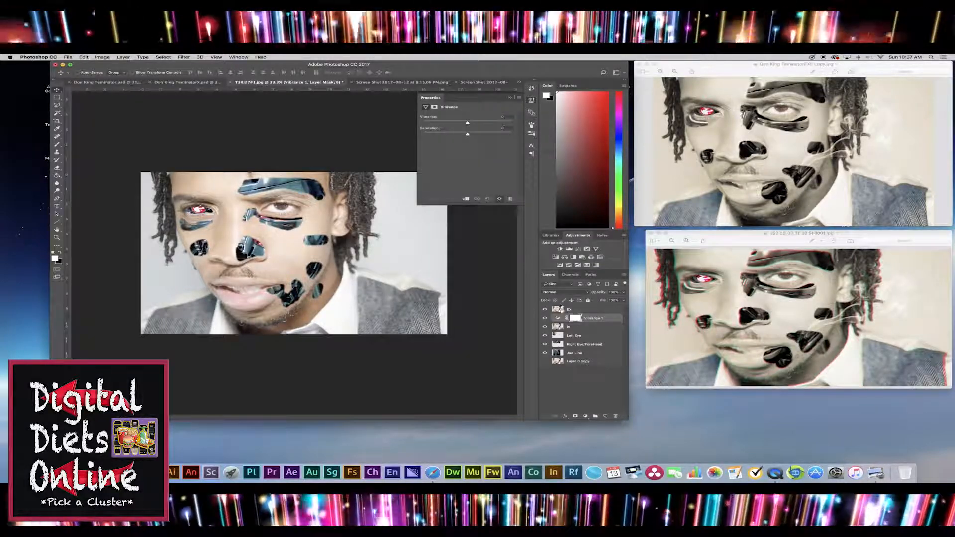
{"action": "left_click", "coordinate": [467, 198]}
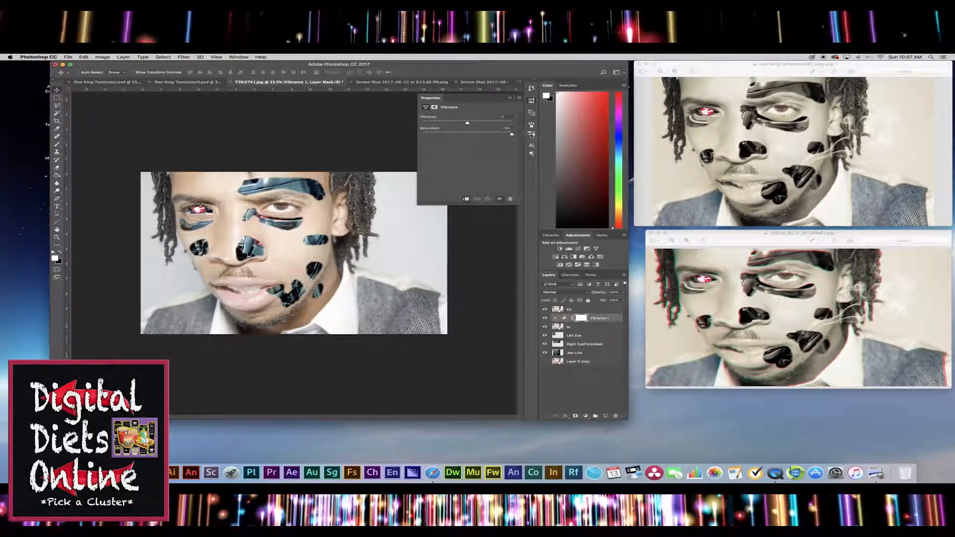
{"action": "left_click_drag", "start_coordinate": [484, 134], "coordinate": [467, 135]}
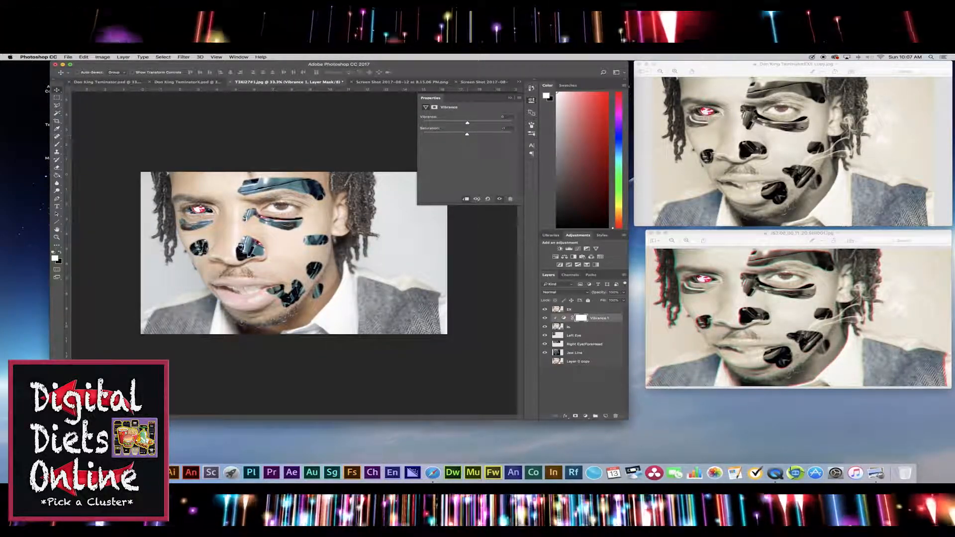
{"action": "left_click", "coordinate": [571, 328]}
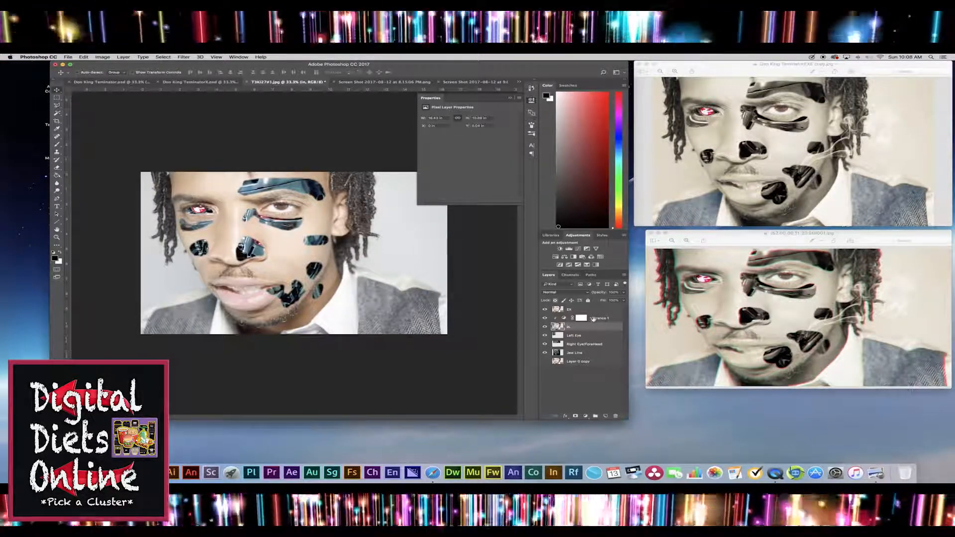
{"action": "left_click", "coordinate": [592, 319]}
{"action": "mouse_move", "coordinate": [469, 124]}
{"action": "left_mouse_down"}
{"action": "mouse_move", "coordinate": [512, 125]}
{"action": "mouse_move", "coordinate": [483, 134]}
{"action": "left_mouse_up"}
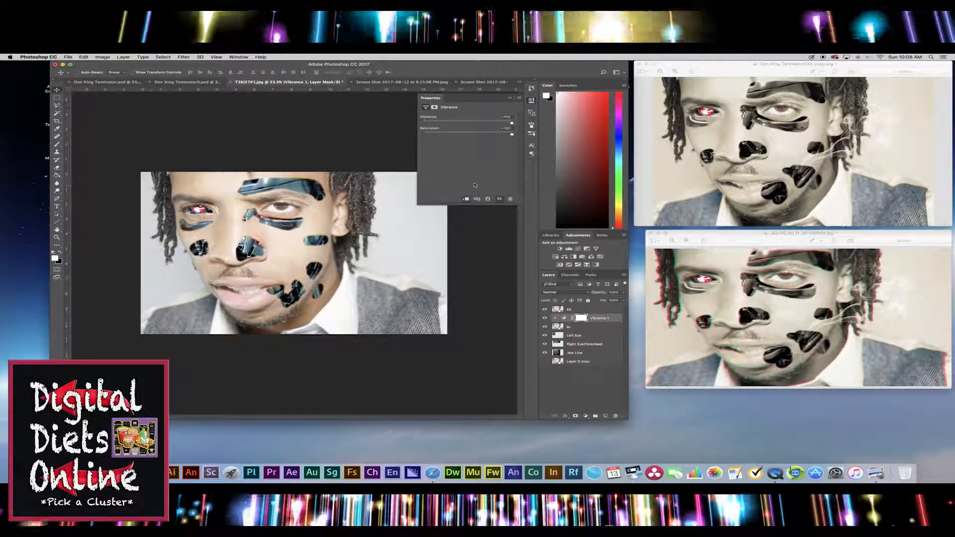
{"action": "left_click", "coordinate": [510, 98]}
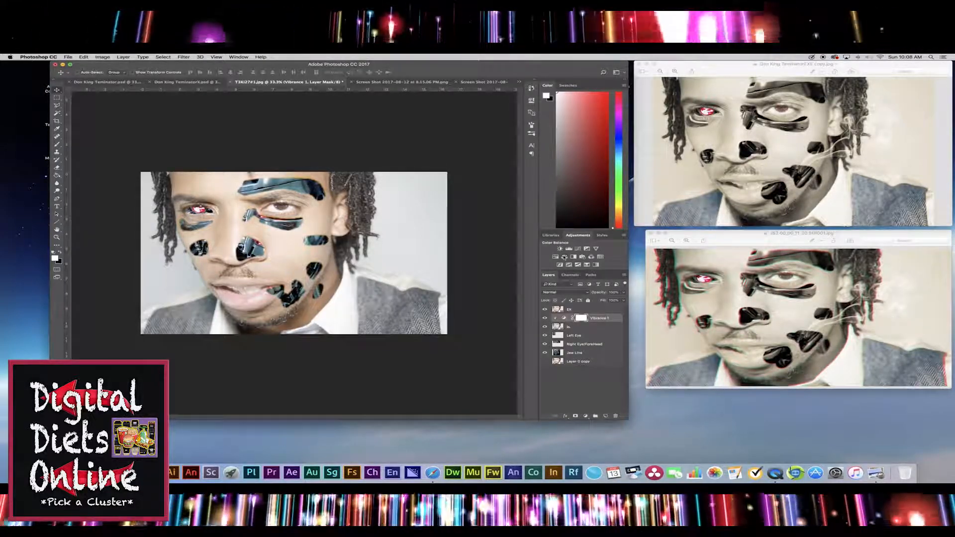
Add a Hue/Saturation adjustment above Vibrance, clip it to the In layer, lower the hue slightly and raise saturation to about +54.
{"action": "left_click", "coordinate": [555, 257]}
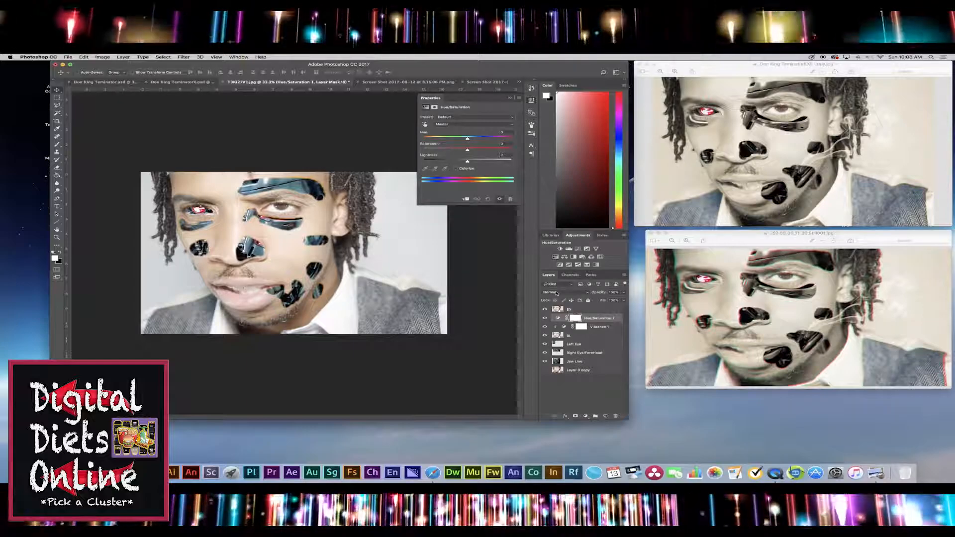
{"action": "left_click", "coordinate": [468, 200]}
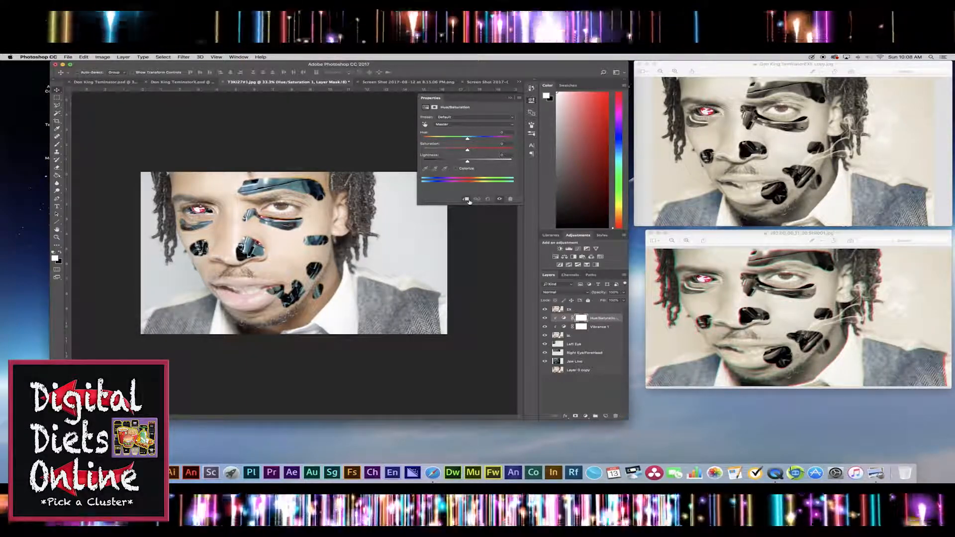
{"action": "mouse_move", "coordinate": [468, 138]}
{"action": "left_mouse_down"}
{"action": "mouse_move", "coordinate": [500, 141]}
{"action": "mouse_move", "coordinate": [435, 143]}
{"action": "mouse_move", "coordinate": [511, 139]}
{"action": "mouse_move", "coordinate": [459, 140]}
{"action": "left_mouse_up"}
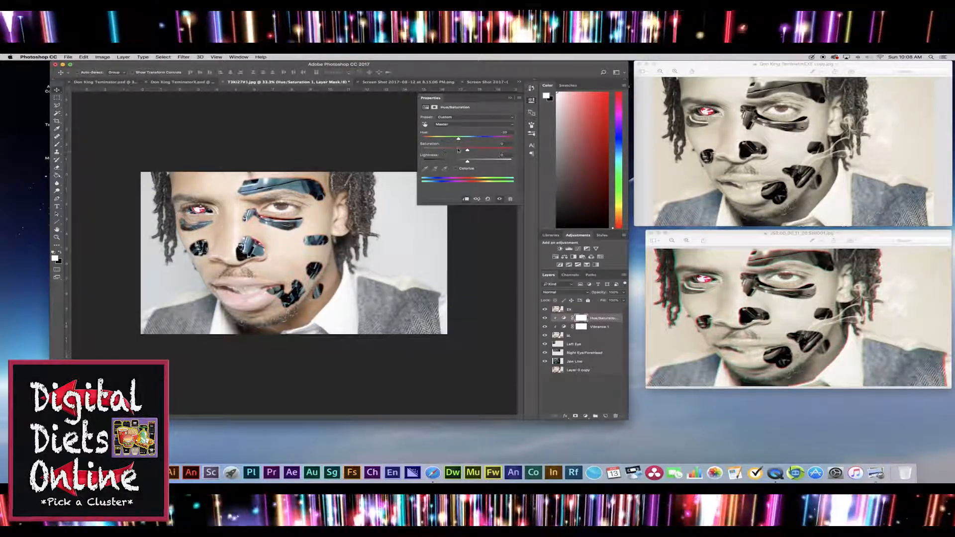
{"action": "left_click_drag", "start_coordinate": [467, 150], "coordinate": [492, 151]}
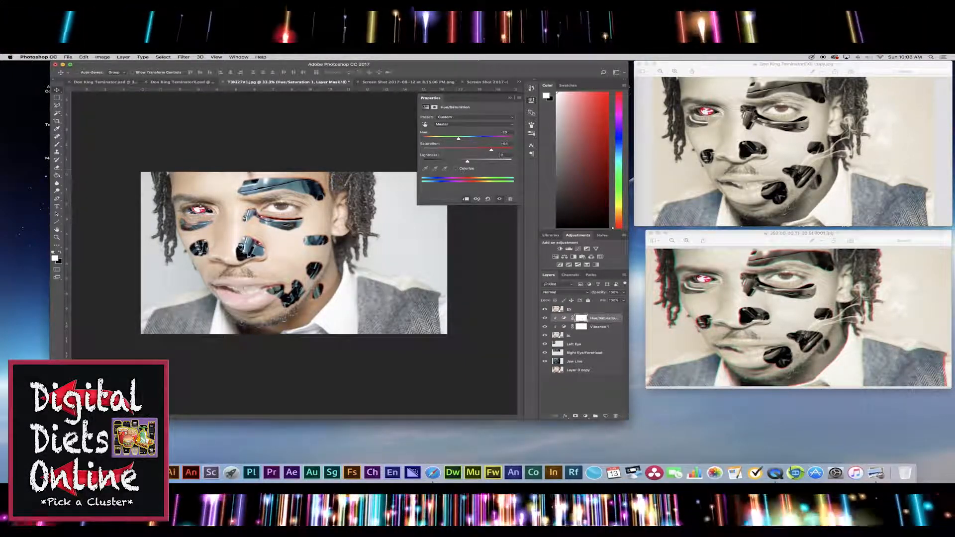
{"action": "left_click", "coordinate": [509, 98]}
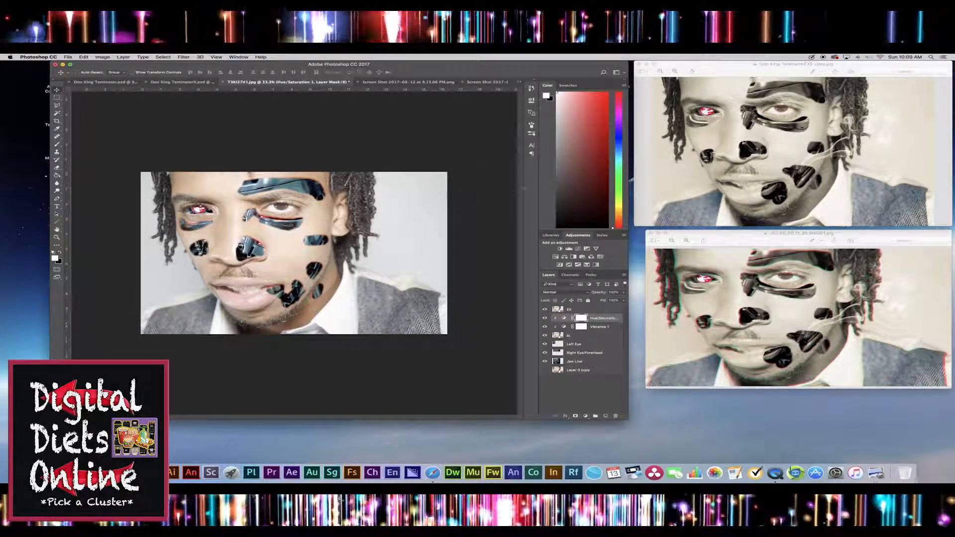
Copy the smoke image from its screenshot document into the portrait document and place its layer at the top of the stack.
{"action": "left_click", "coordinate": [411, 83]}
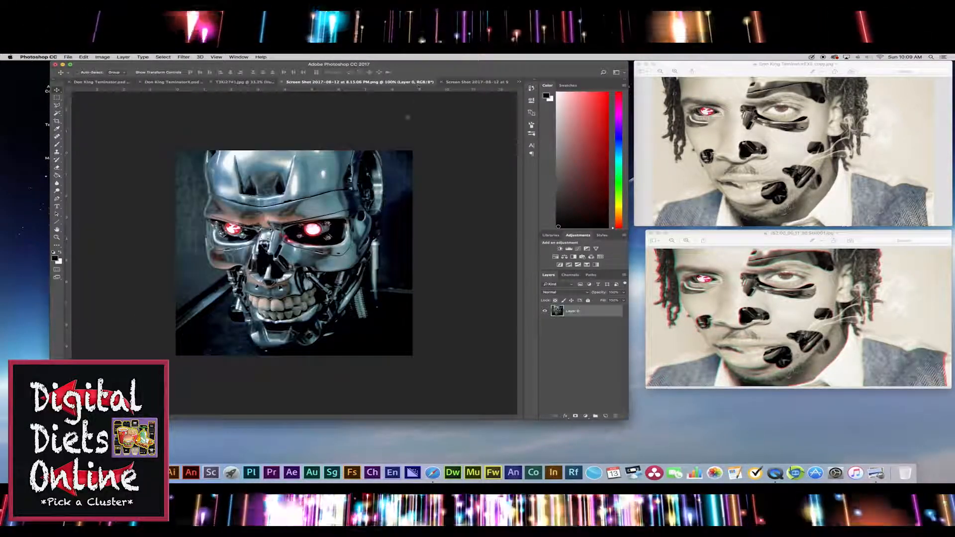
{"action": "left_click", "coordinate": [475, 82]}
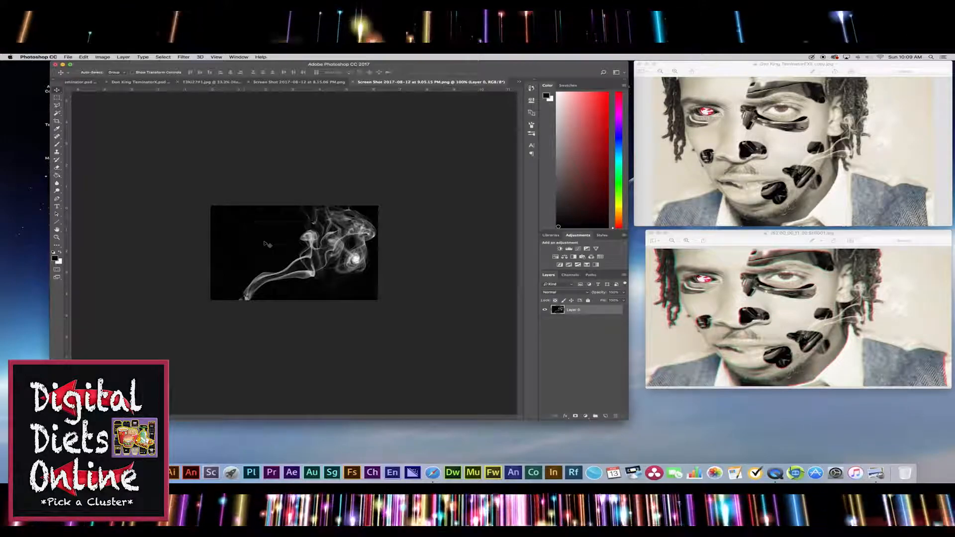
{"action": "left_click", "coordinate": [201, 83]}
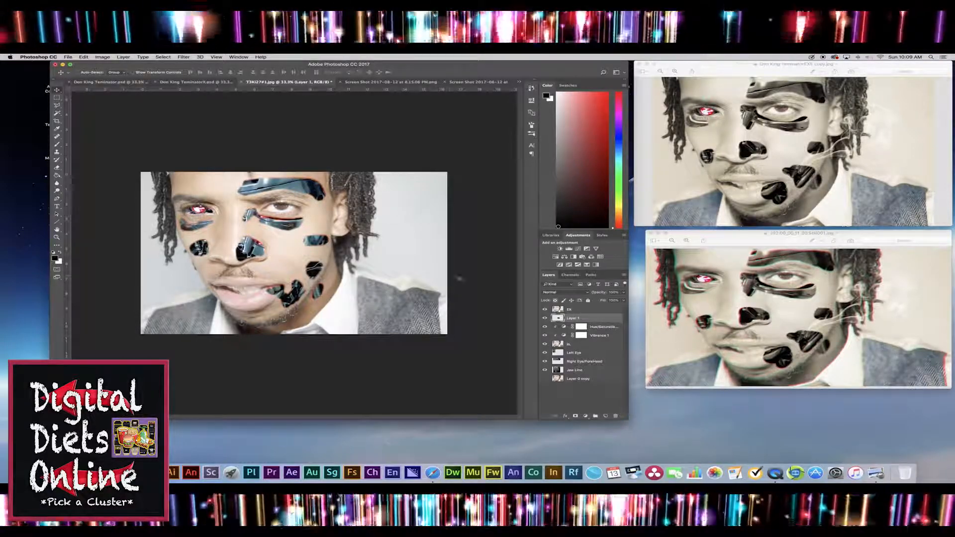
{"action": "left_click_drag", "start_coordinate": [572, 319], "coordinate": [571, 308]}
Enlarge the smoke layer with Free Transform and position it over the side of the face beside the cheek openings.
{"action": "key", "text": "super+t"}
{"action": "left_click_drag", "start_coordinate": [345, 245], "coordinate": [417, 194]}
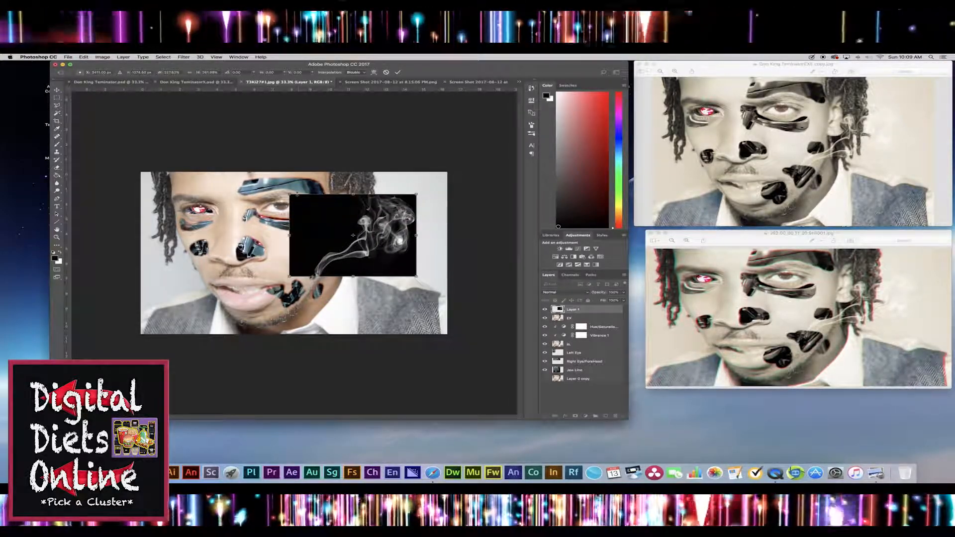
{"action": "left_click_drag", "start_coordinate": [289, 193], "coordinate": [275, 188]}
{"action": "left_click_drag", "start_coordinate": [293, 220], "coordinate": [305, 217]}
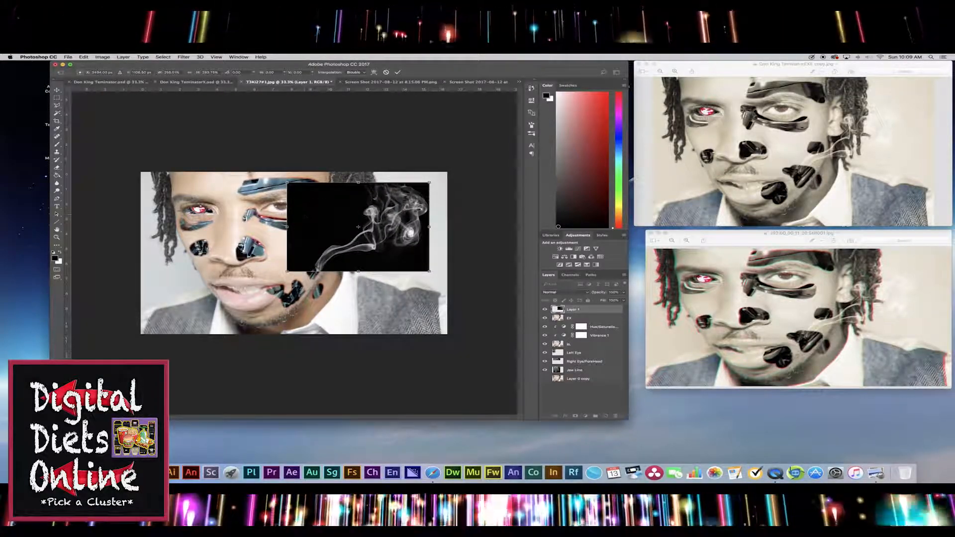
{"action": "key", "text": "Return"}
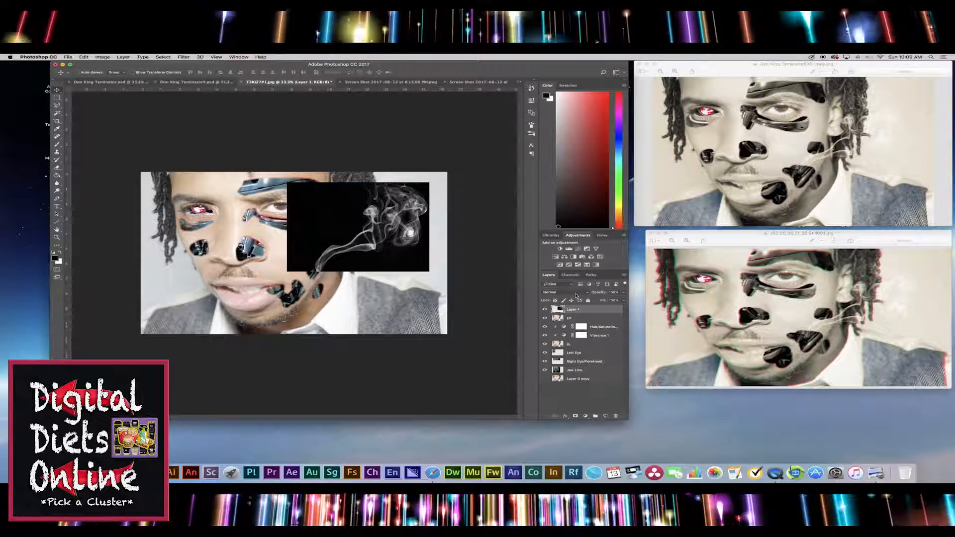
Set the smoke layer's blend mode to Screen and nudge the smoke into place against the cheek.
{"action": "left_click", "coordinate": [575, 293]}
{"action": "left_click", "coordinate": [570, 330]}
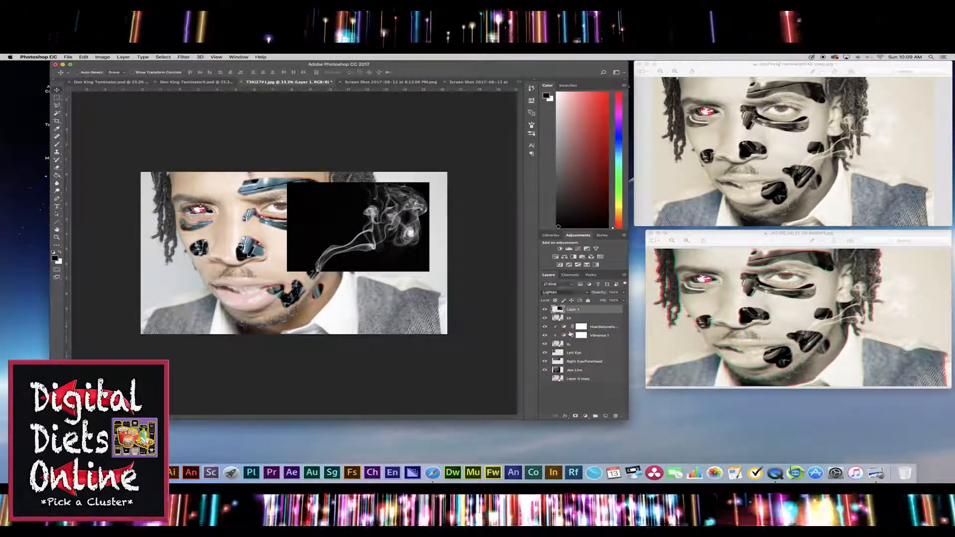
{"action": "left_click", "coordinate": [585, 293]}
{"action": "left_click", "coordinate": [573, 297]}
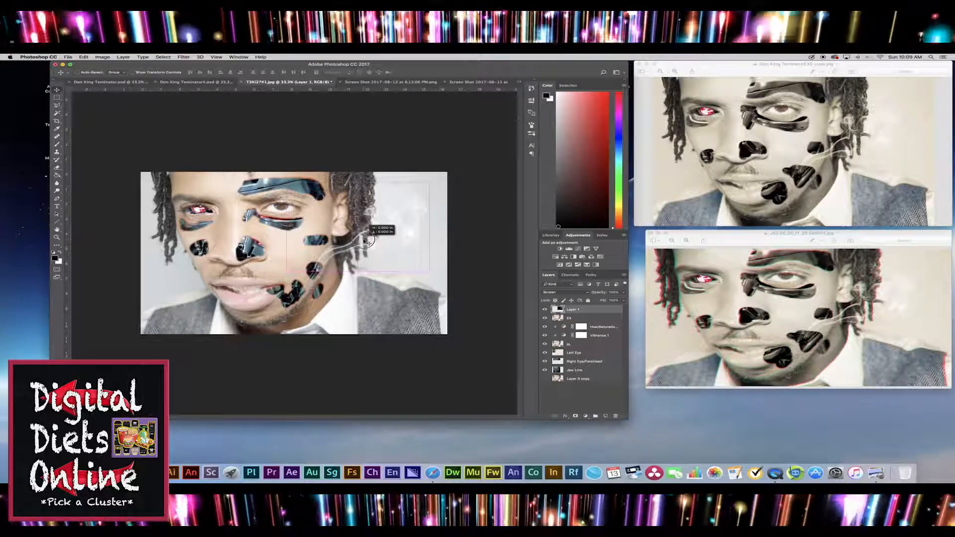
{"action": "left_click_drag", "start_coordinate": [372, 243], "coordinate": [369, 239]}
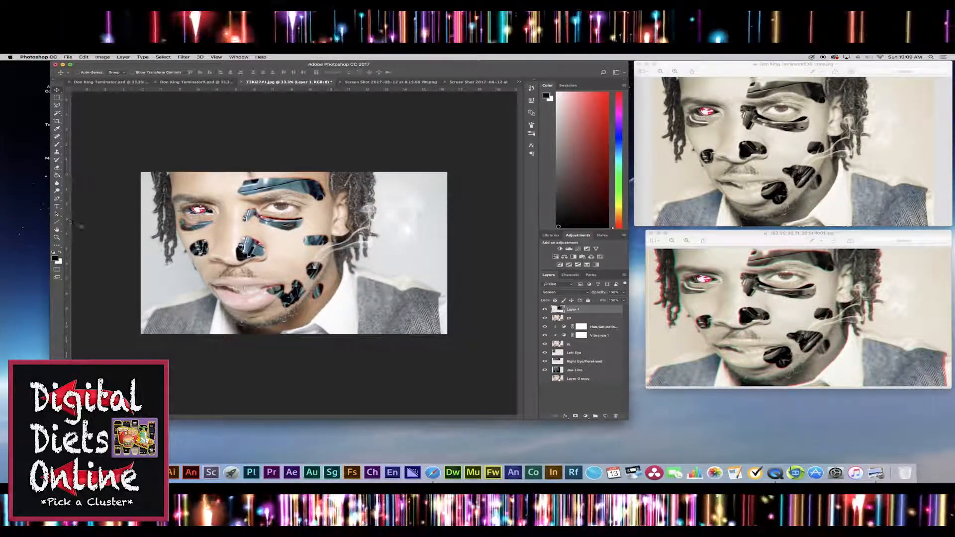
{"action": "left_click", "coordinate": [57, 168]}
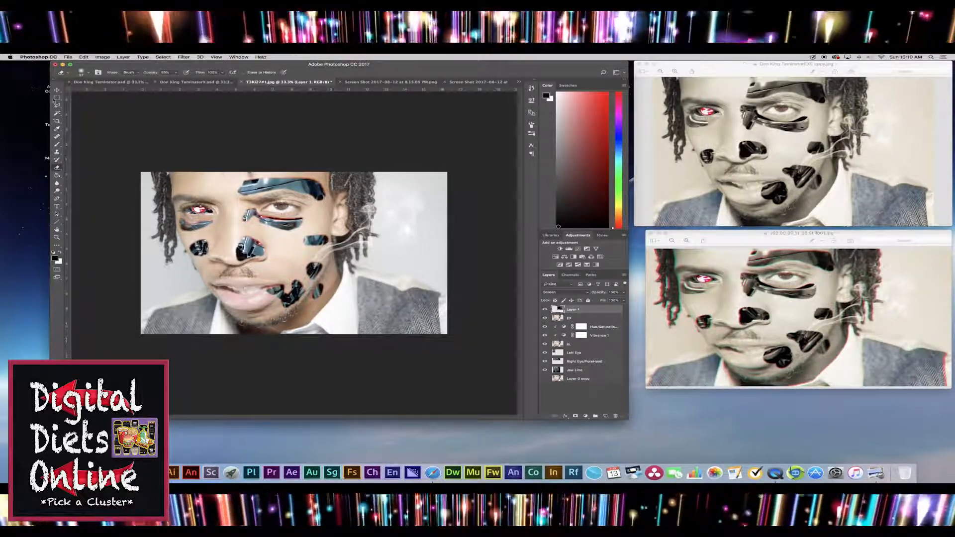
{"action": "left_click", "coordinate": [57, 90]}
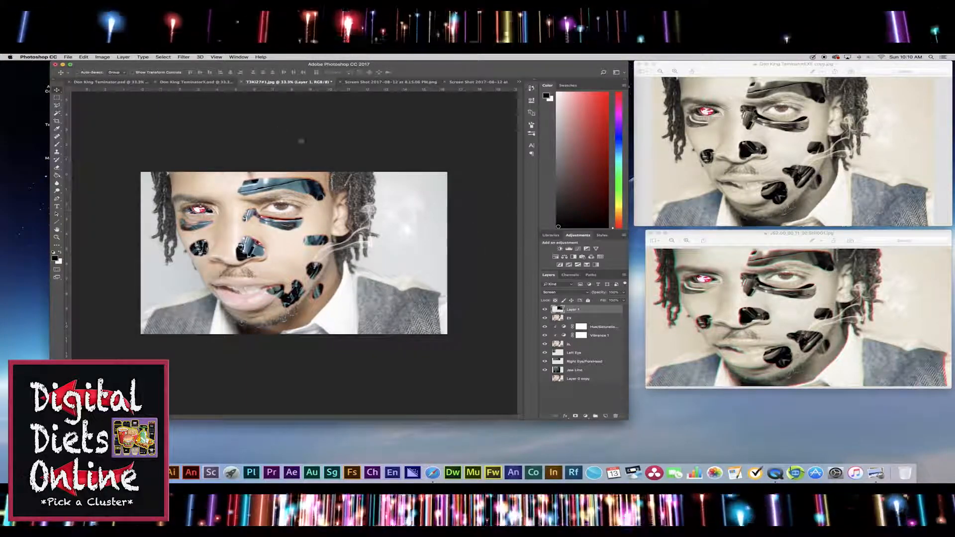
Save the composite to the Desktop as a JPEG copy named Termintor #1.jpg at Maximum quality with Baseline Optimized format.
{"action": "left_click", "coordinate": [64, 57]}
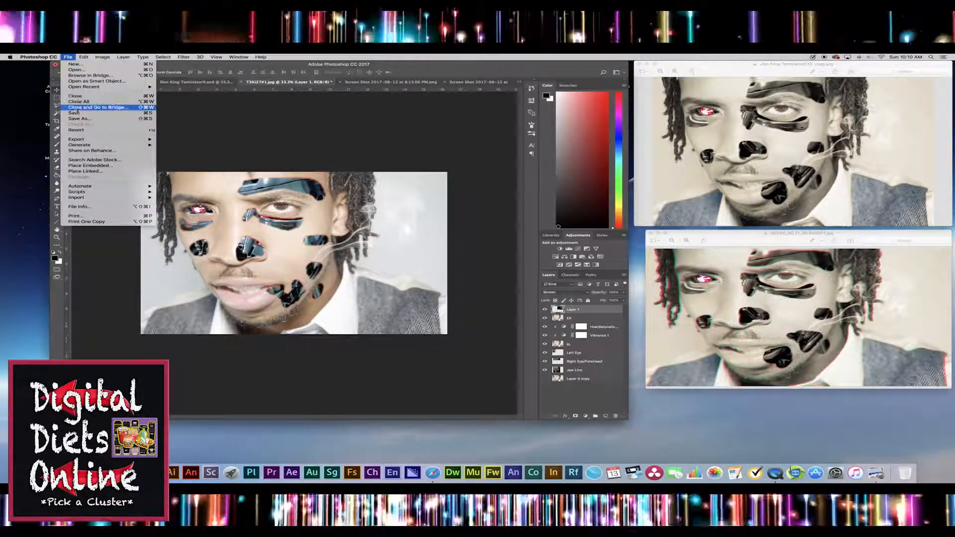
{"action": "left_click", "coordinate": [77, 120]}
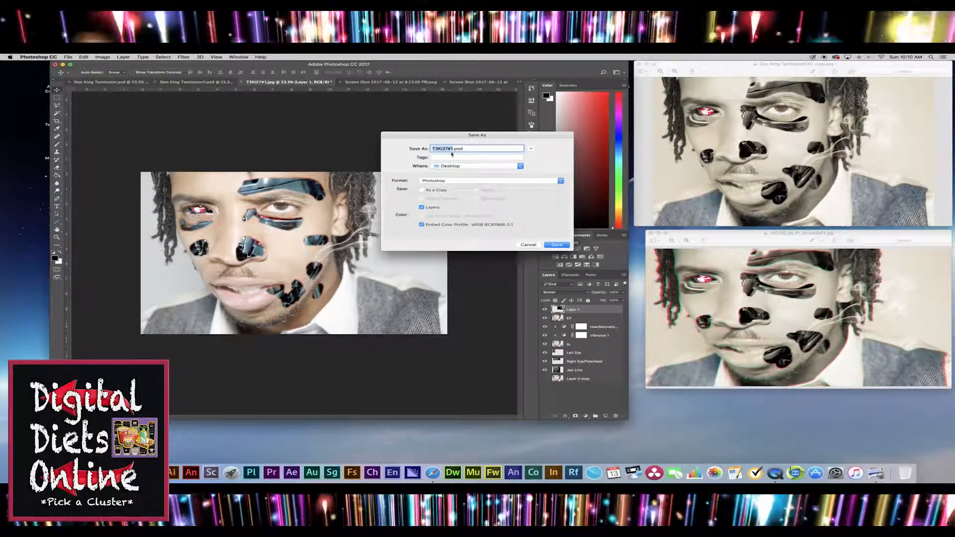
{"action": "left_click", "coordinate": [468, 181]}
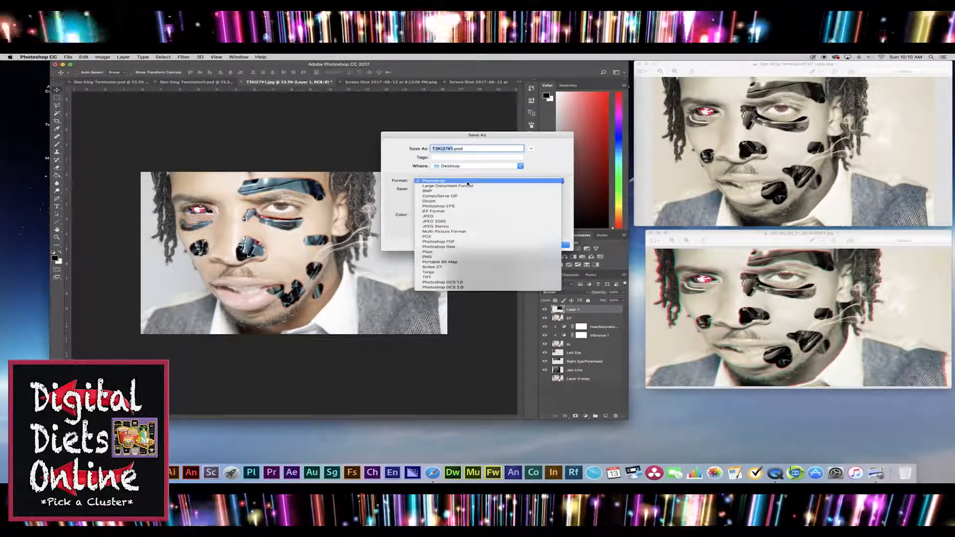
{"action": "left_click", "coordinate": [469, 217]}
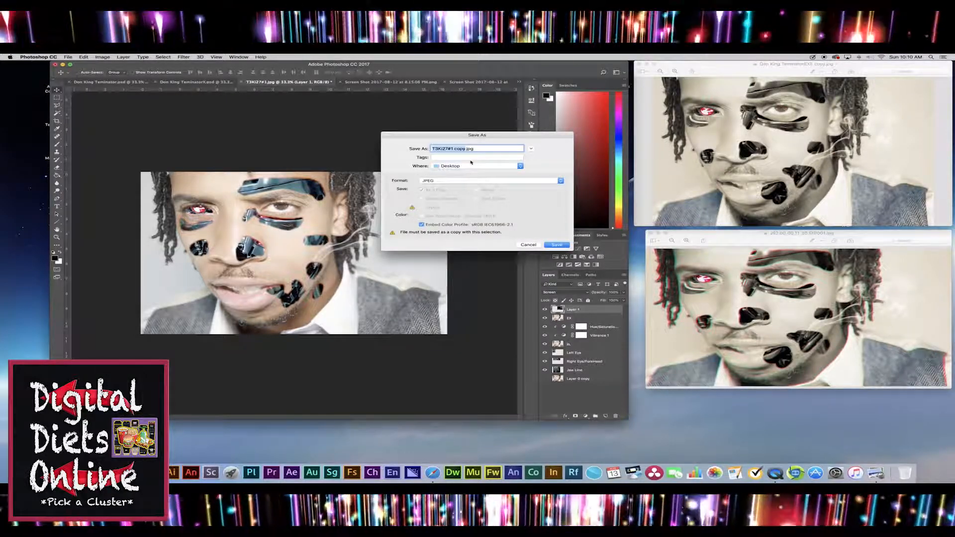
{"action": "type", "text": "Term"}
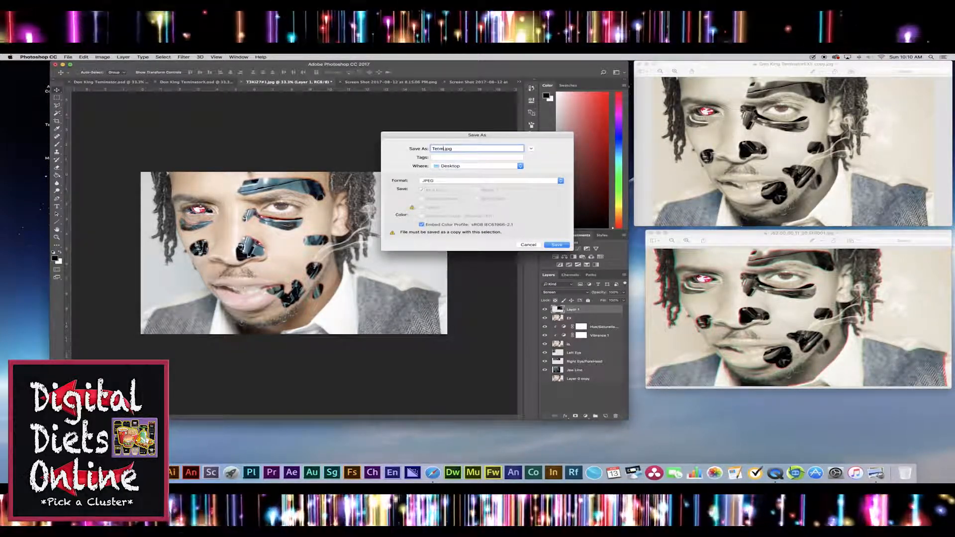
{"action": "type", "text": "inat"}
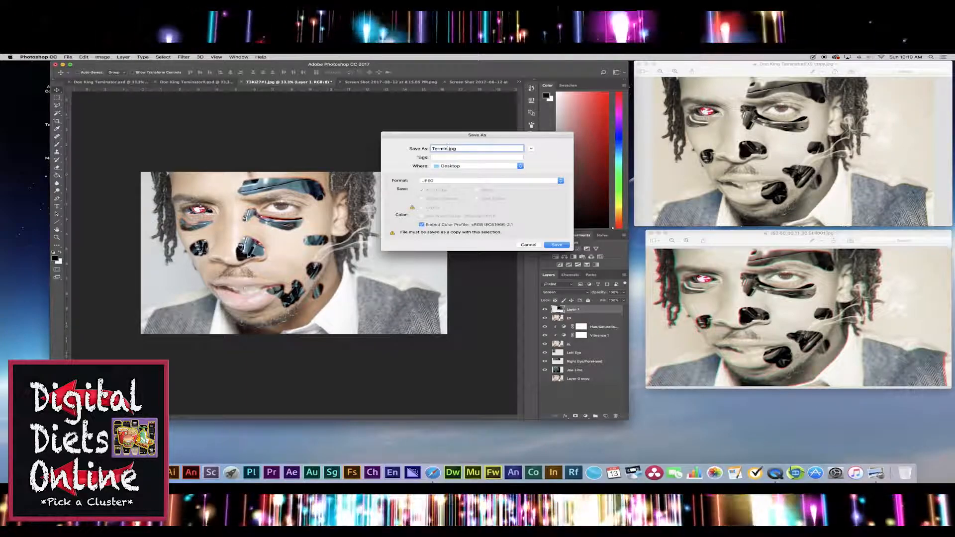
{"action": "key", "text": "BackSpace"}
{"action": "key", "text": "BackSpace"}
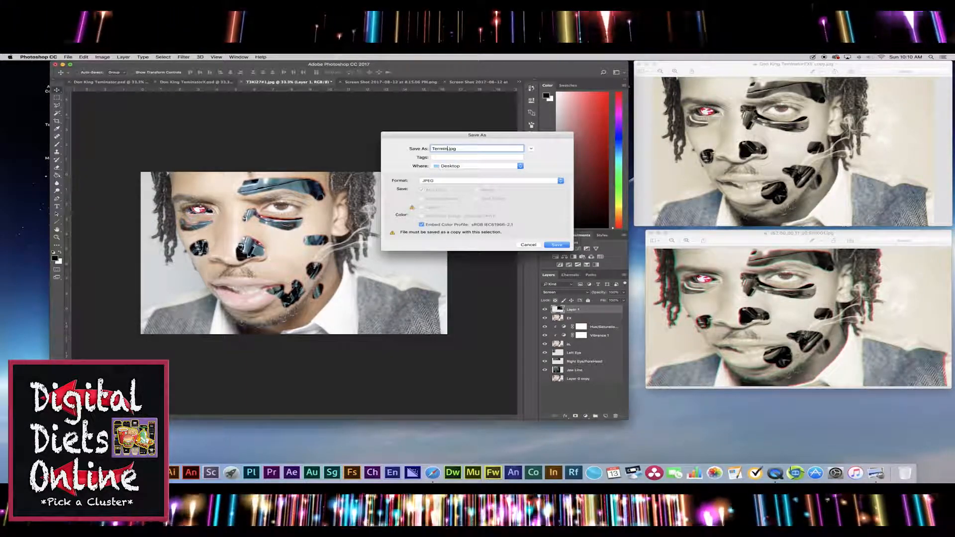
{"action": "type", "text": "tor"}
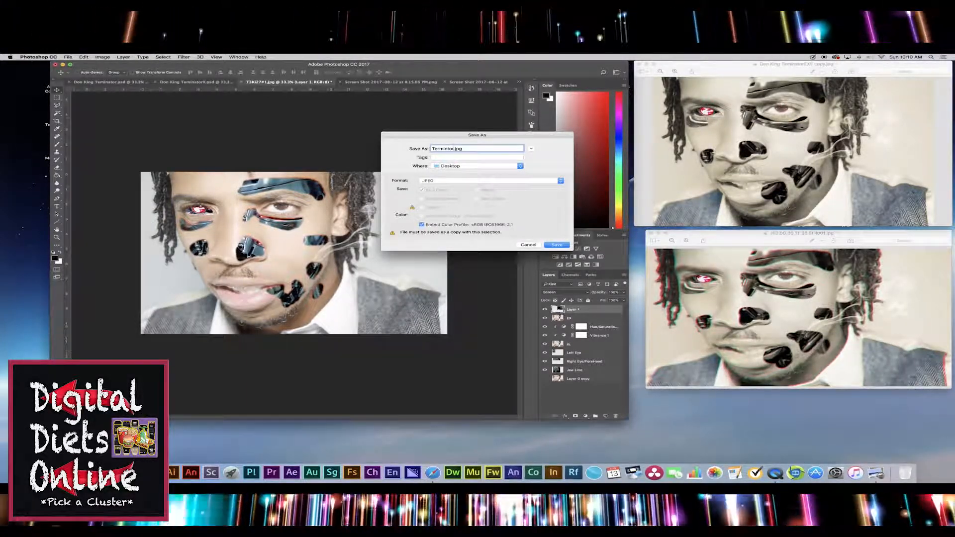
{"action": "type", "text": " #1"}
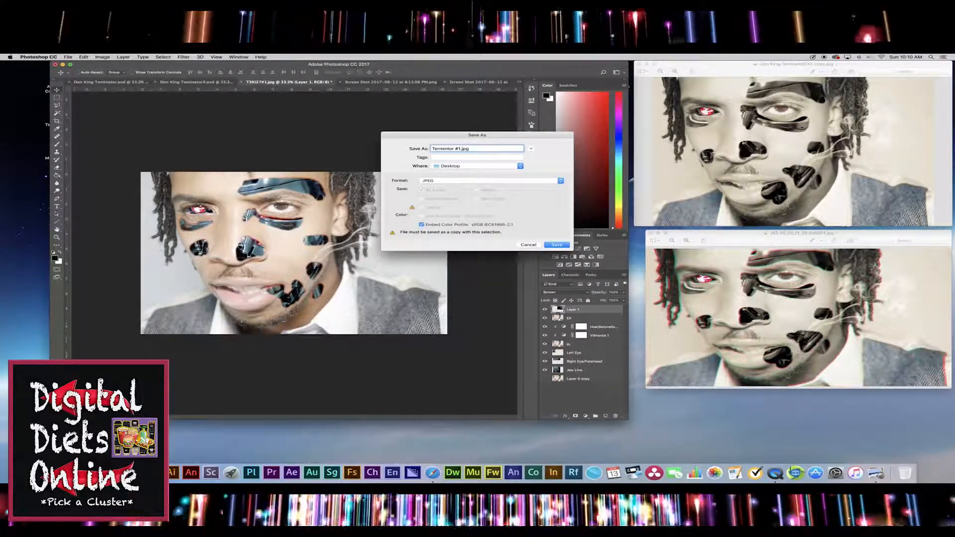
{"action": "left_click", "coordinate": [557, 246]}
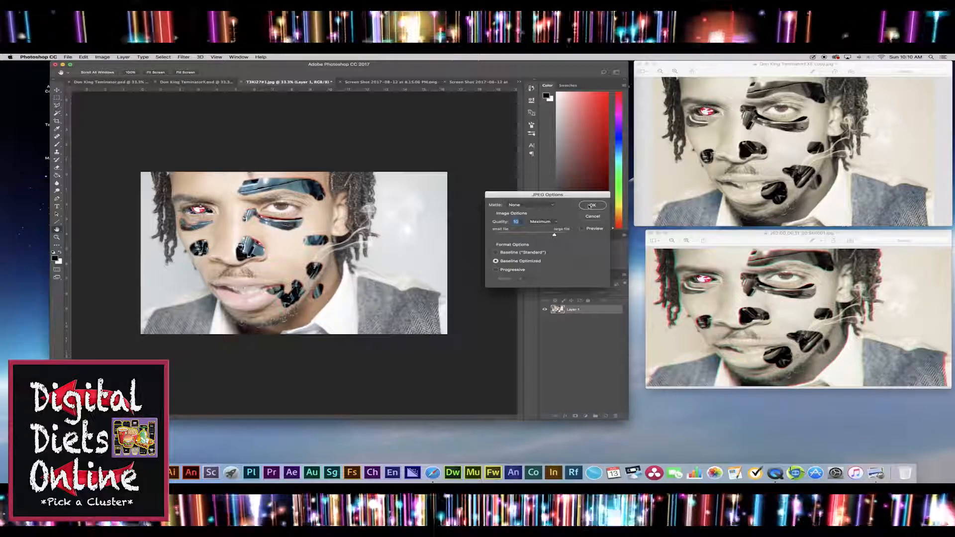
{"action": "left_click", "coordinate": [593, 205]}
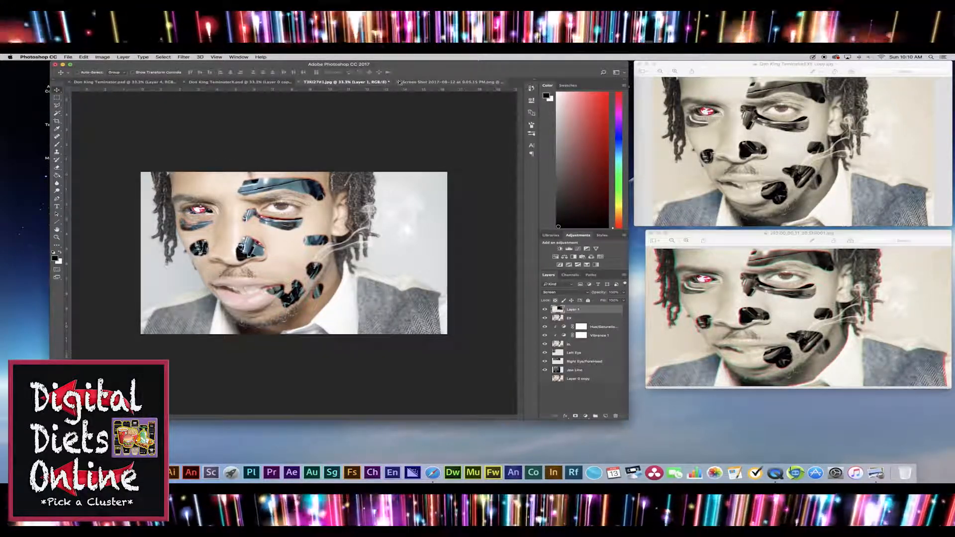
Close the smoke screenshot document and open the flattened Termintor #1.jpg from the Desktop.
{"action": "left_click", "coordinate": [398, 83]}
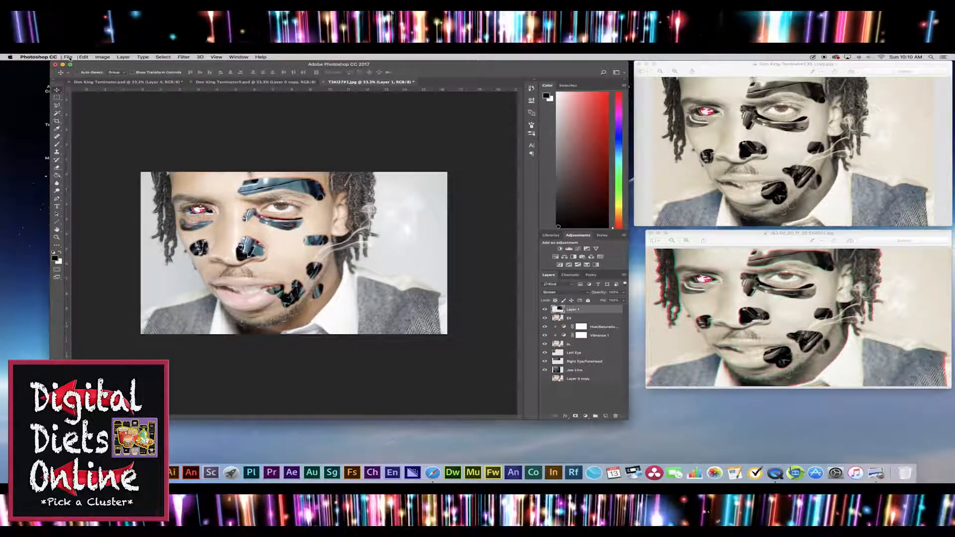
{"action": "left_click", "coordinate": [68, 56]}
{"action": "left_click", "coordinate": [77, 69]}
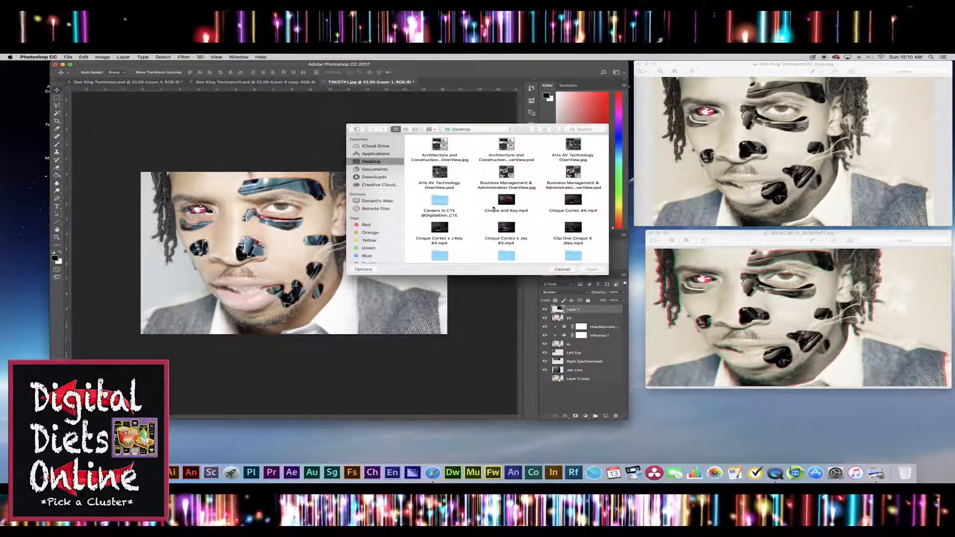
{"action": "scroll", "coordinate": [495, 210], "scroll_direction": "down", "scroll_amount": 2}
{"action": "left_click", "coordinate": [571, 216]}
{"action": "double_click", "coordinate": [573, 215]}
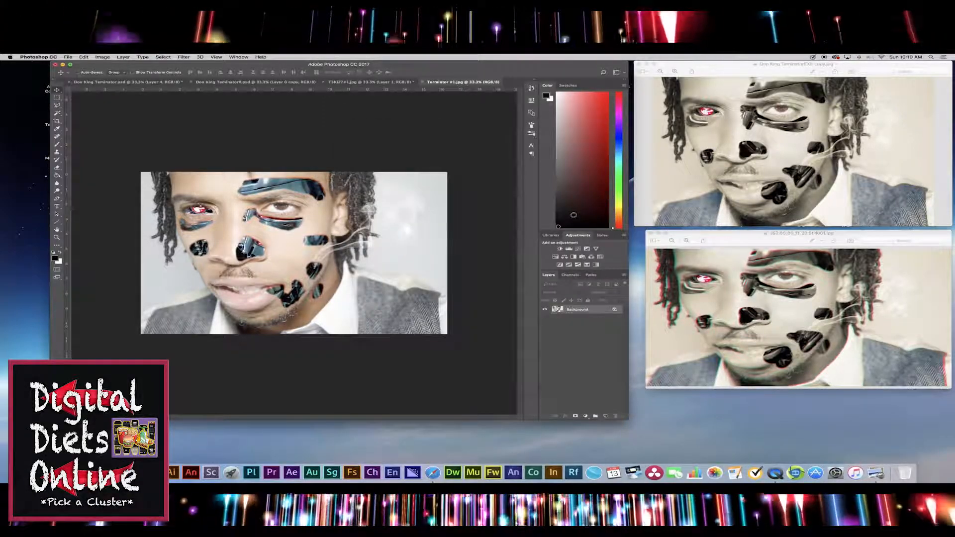
Unlock the background layer of Termintor #1.jpg and duplicate it.
{"action": "left_click", "coordinate": [615, 310]}
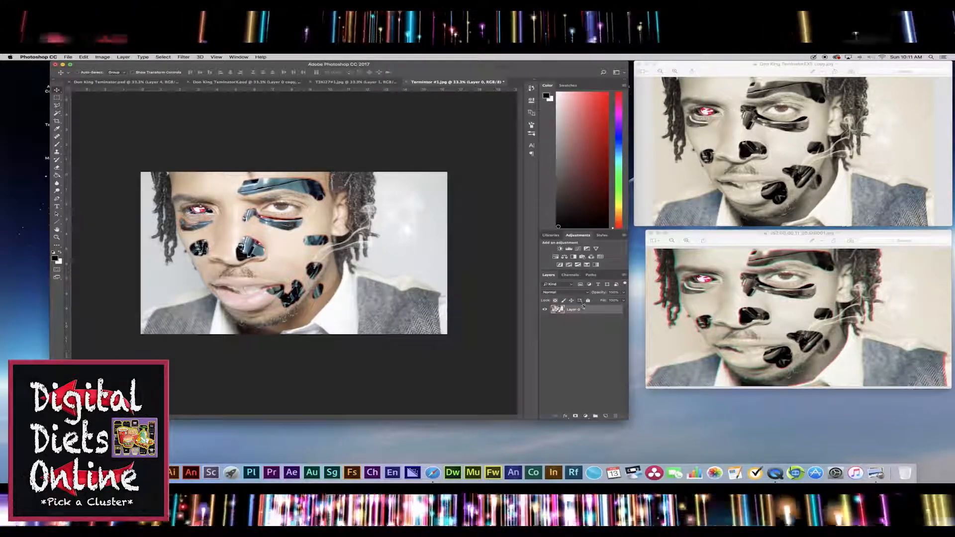
{"action": "left_click_drag", "start_coordinate": [576, 310], "coordinate": [605, 415]}
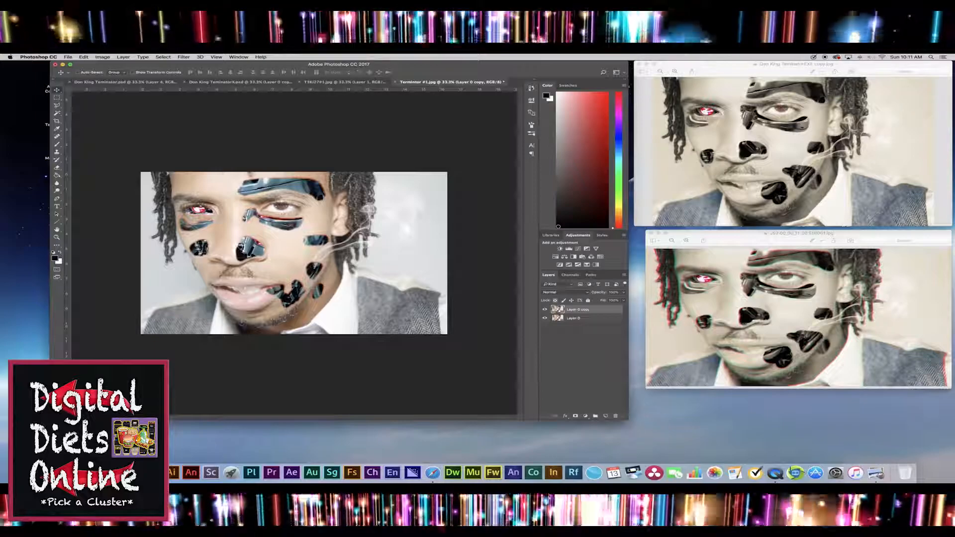
Rename the lower layer as Color and the duplicate above it as Grad.
{"action": "double_click", "coordinate": [573, 318]}
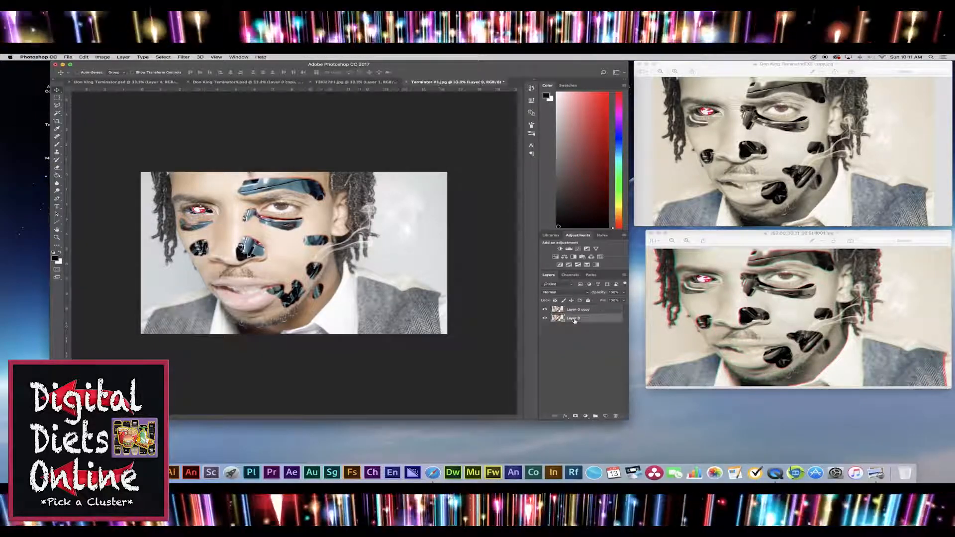
{"action": "type", "text": "Color"}
{"action": "key", "text": "Return"}
{"action": "double_click", "coordinate": [582, 310]}
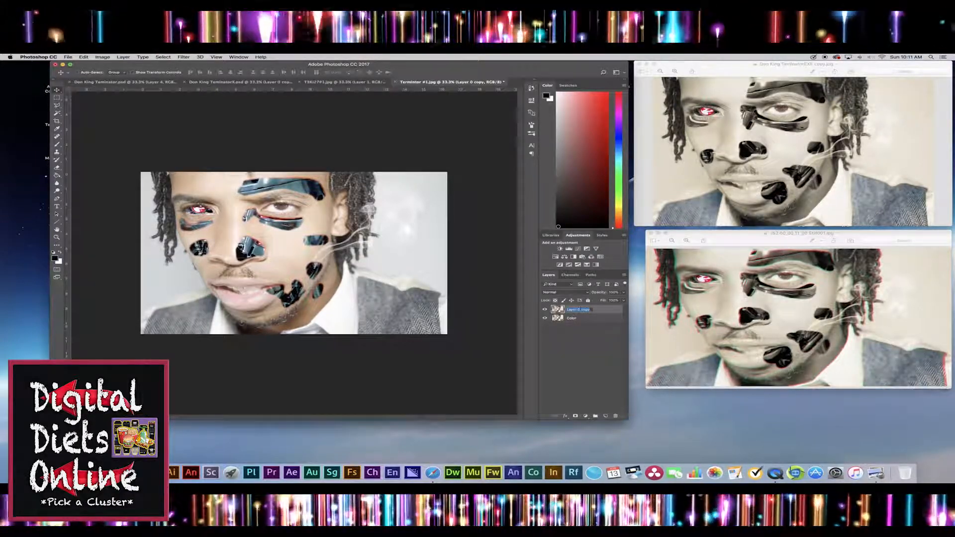
{"action": "type", "text": "Ch"}
{"action": "key", "text": "Return"}
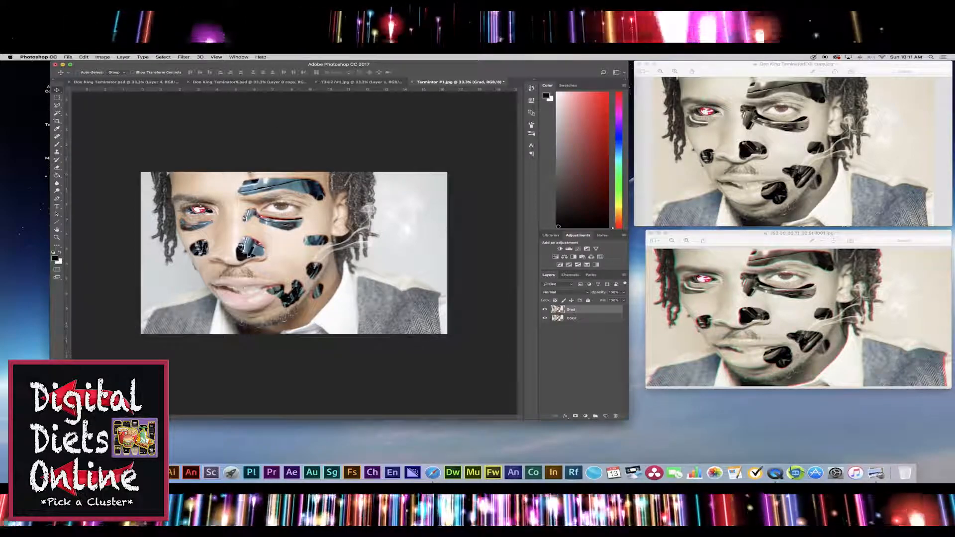
Apply the Stylize Oil Paint filter to the Grad layer, keeping the existing brush and lighting settings.
{"action": "left_click", "coordinate": [184, 57]}
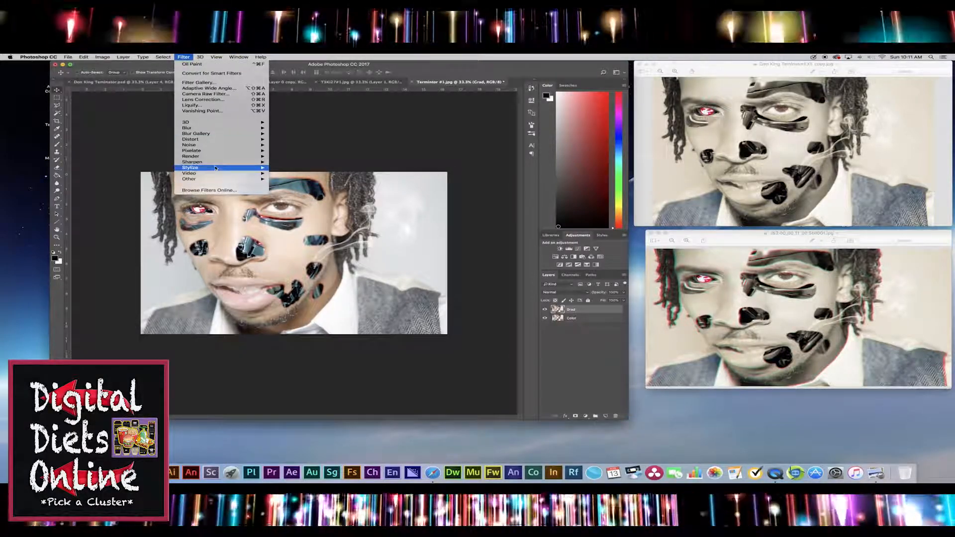
{"action": "mouse_move", "coordinate": [217, 169]}
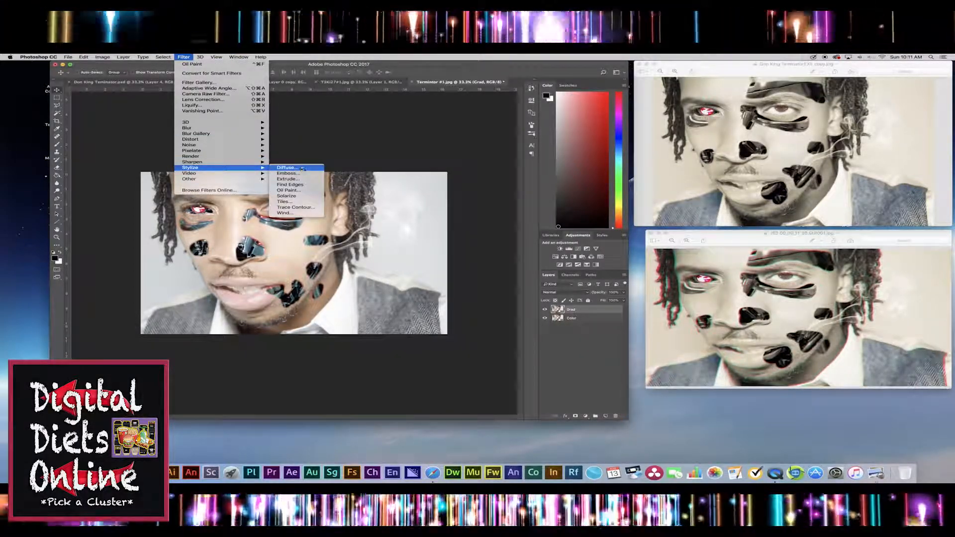
{"action": "left_click", "coordinate": [297, 191]}
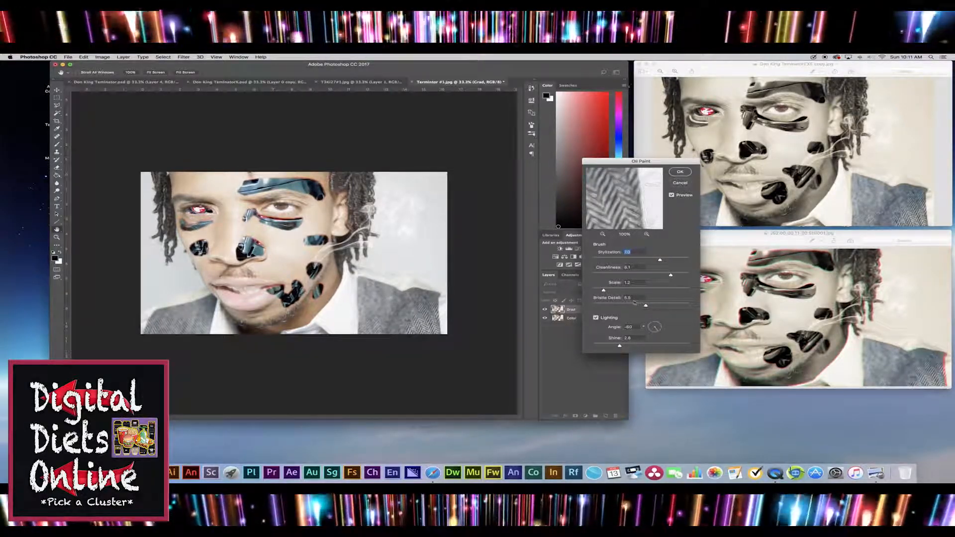
{"action": "left_click", "coordinate": [680, 172]}
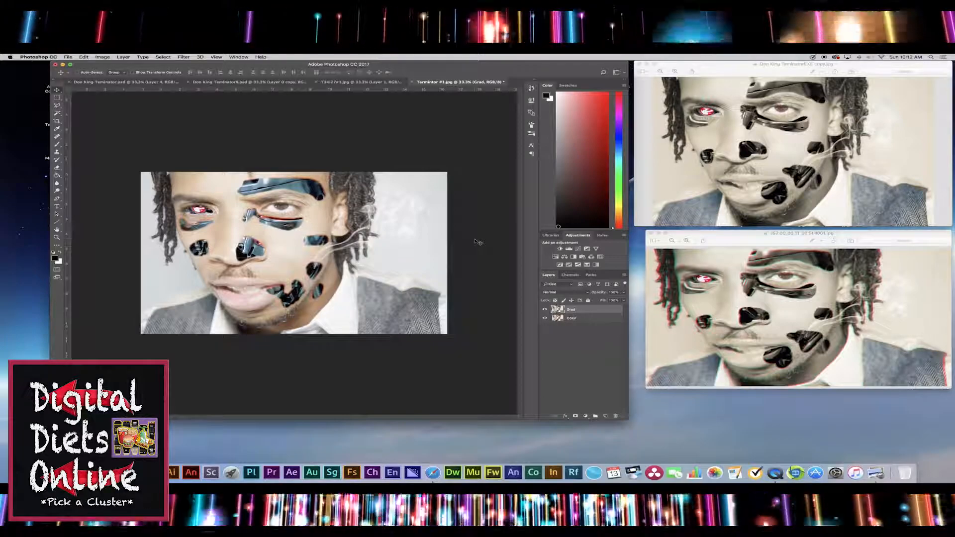
Add a Gradient Map adjustment above the Grad layer and clip it to that layer.
{"action": "left_click", "coordinate": [596, 265]}
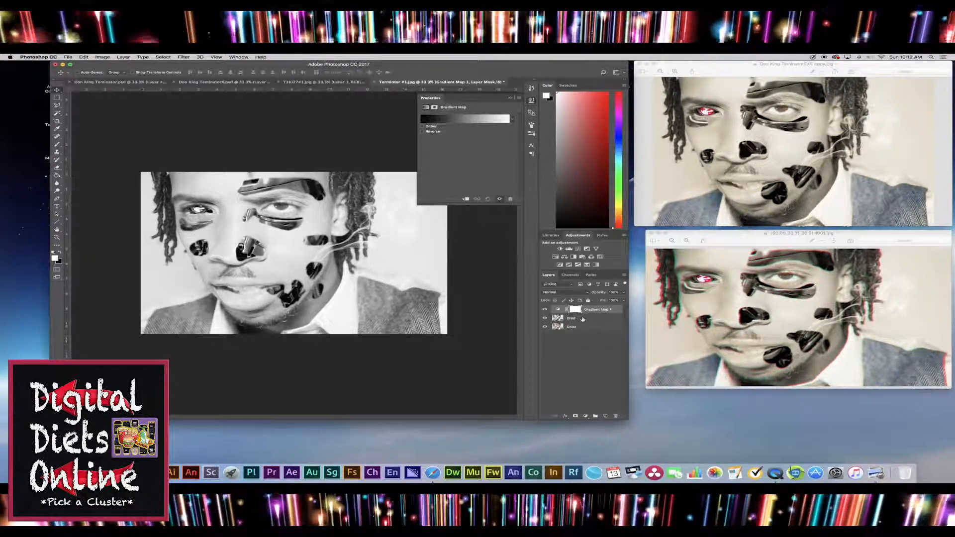
{"action": "left_click", "coordinate": [466, 200]}
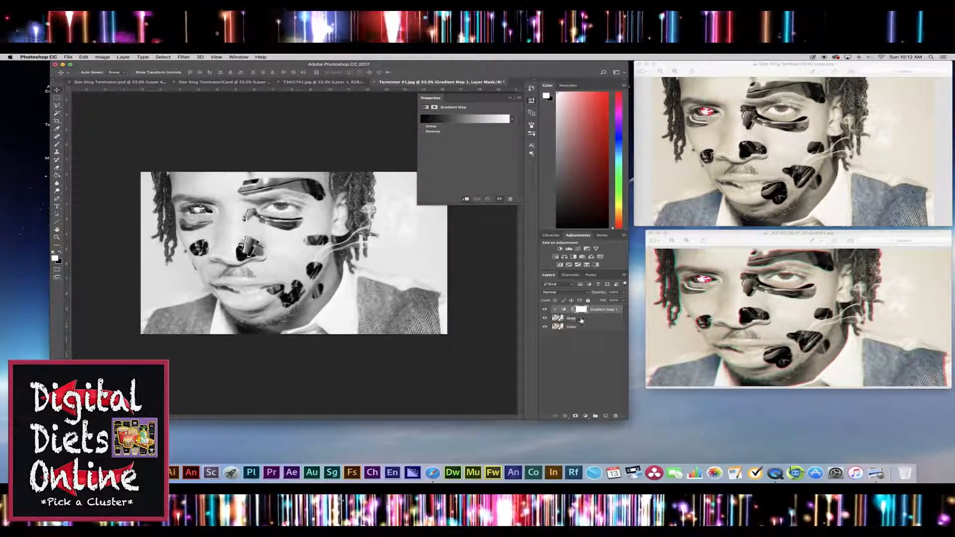
Edit the gradient map's gradient, try several sepia toning presets and select Sepia 1.
{"action": "left_click", "coordinate": [455, 119]}
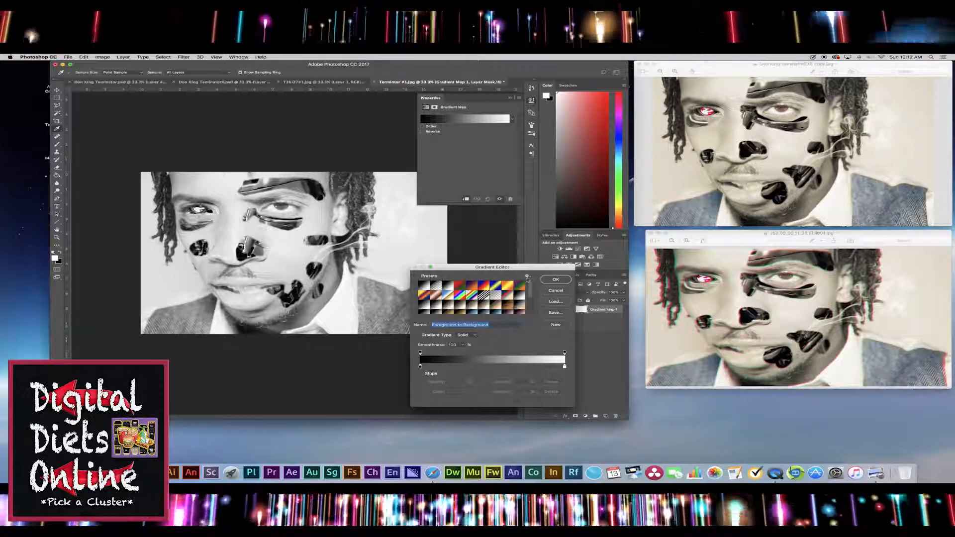
{"action": "left_click", "coordinate": [528, 277]}
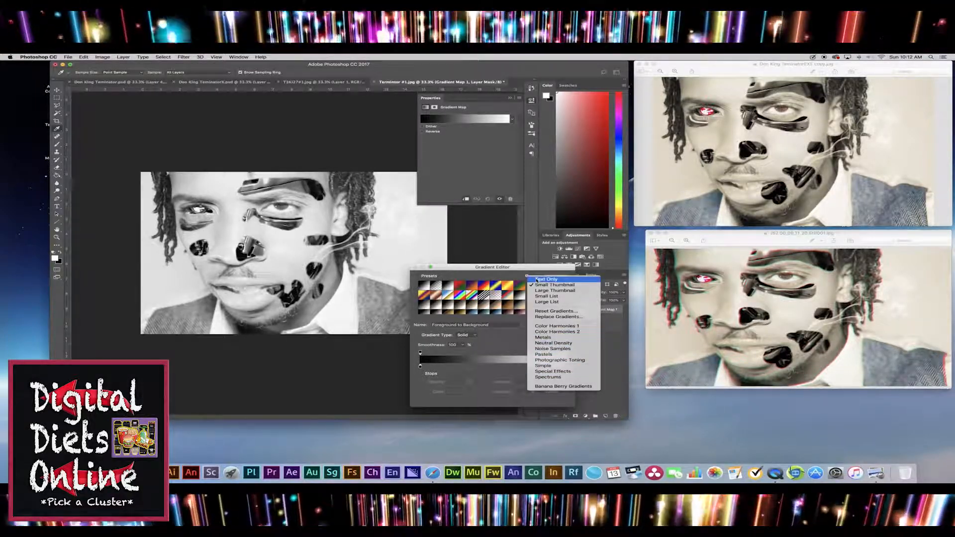
{"action": "left_click", "coordinate": [516, 271]}
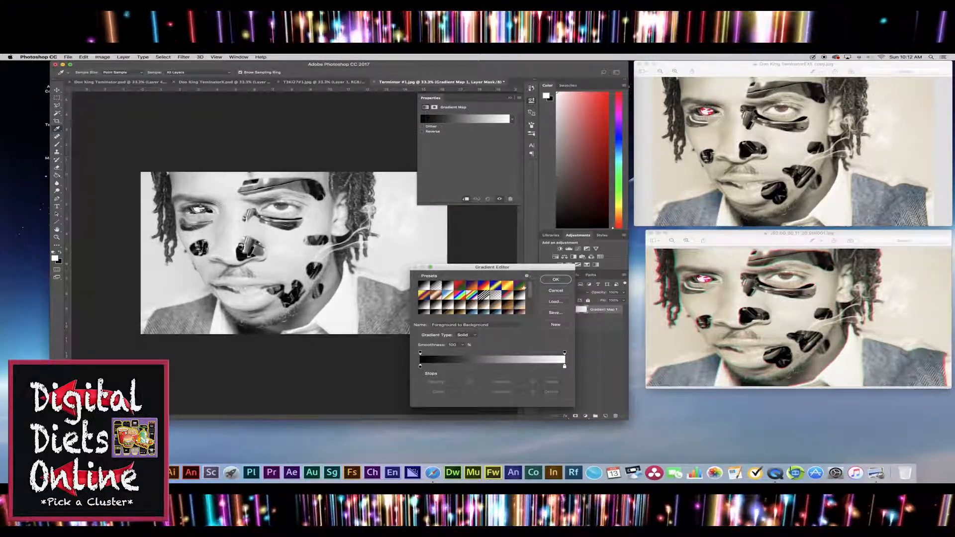
{"action": "scroll", "coordinate": [530, 297], "scroll_direction": "down", "scroll_amount": 1}
{"action": "left_click_drag", "start_coordinate": [531, 299], "coordinate": [535, 306]}
{"action": "left_click", "coordinate": [423, 295]}
{"action": "left_click", "coordinate": [432, 296]}
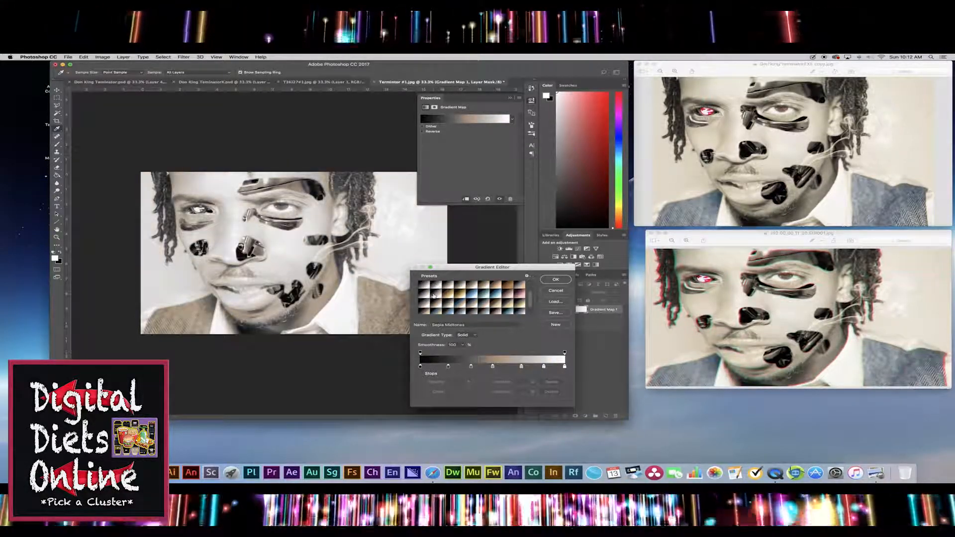
{"action": "scroll", "coordinate": [439, 291], "scroll_direction": "up", "scroll_amount": 5}
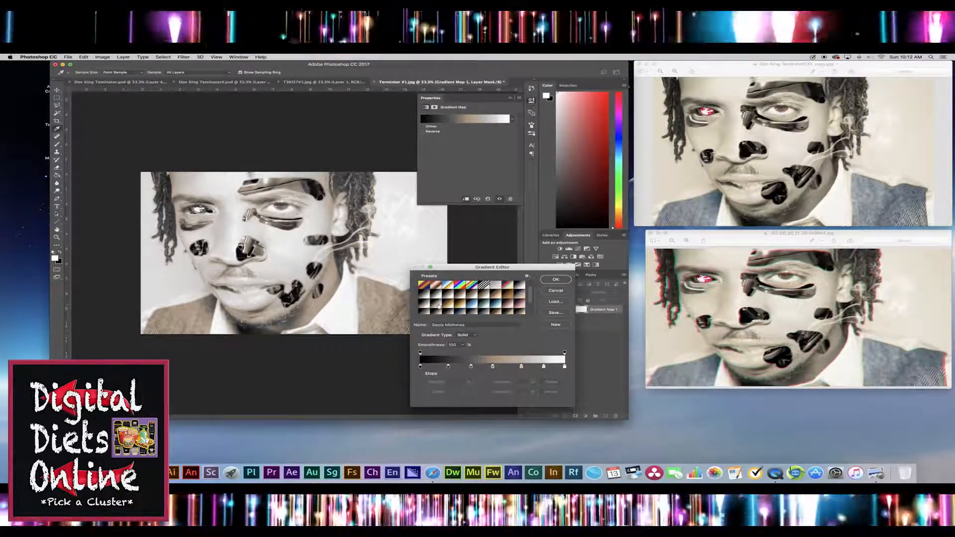
{"action": "left_click", "coordinate": [426, 305]}
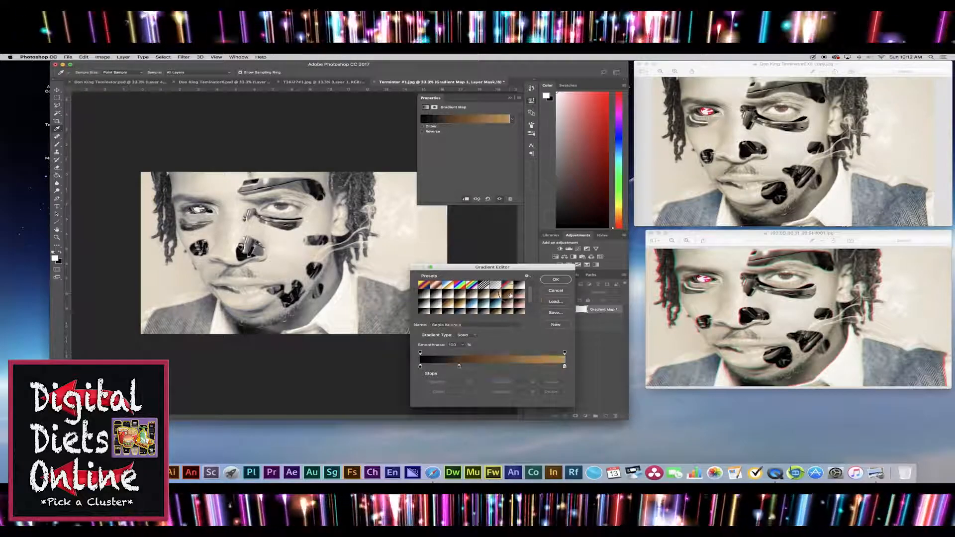
{"action": "left_click", "coordinate": [508, 294]}
{"action": "left_click", "coordinate": [451, 296]}
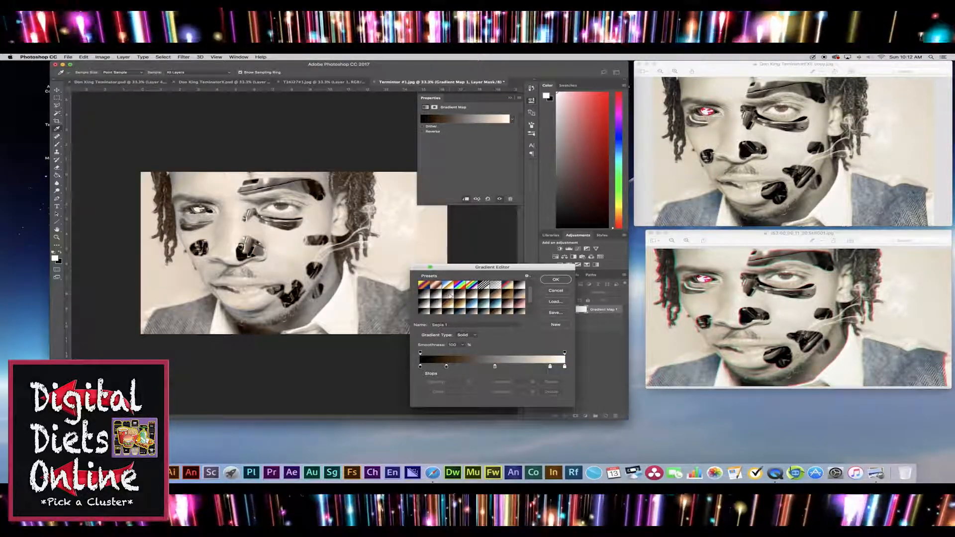
Try the Sepia-Selenium 1, Sepia Midtones, Gold 1, Sepia 4 and Sepia 2 presets on the gradient map.
{"action": "scroll", "coordinate": [425, 296], "scroll_direction": "down", "scroll_amount": 3}
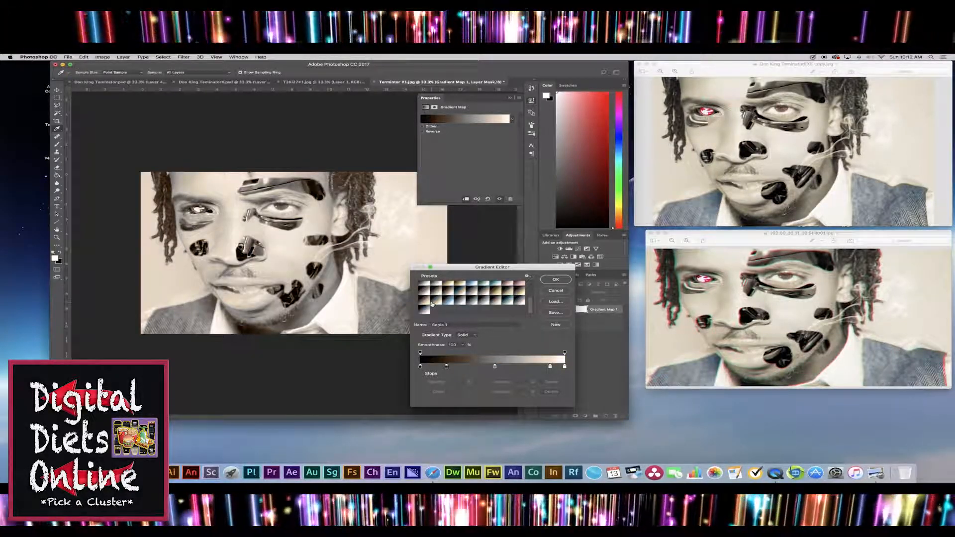
{"action": "left_click", "coordinate": [425, 300]}
{"action": "left_click", "coordinate": [425, 299]}
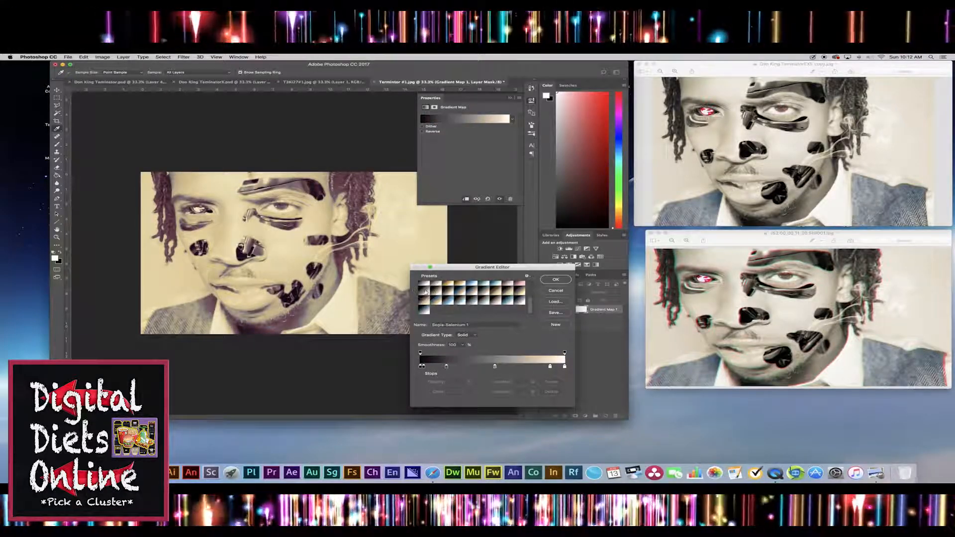
{"action": "scroll", "coordinate": [435, 294], "scroll_direction": "up", "scroll_amount": 3}
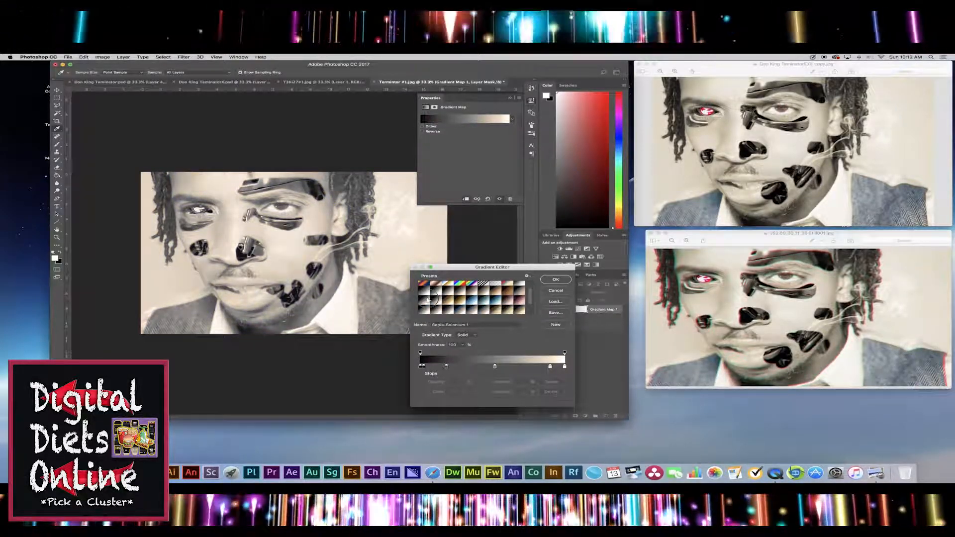
{"action": "left_click", "coordinate": [428, 299]}
{"action": "left_click", "coordinate": [435, 301]}
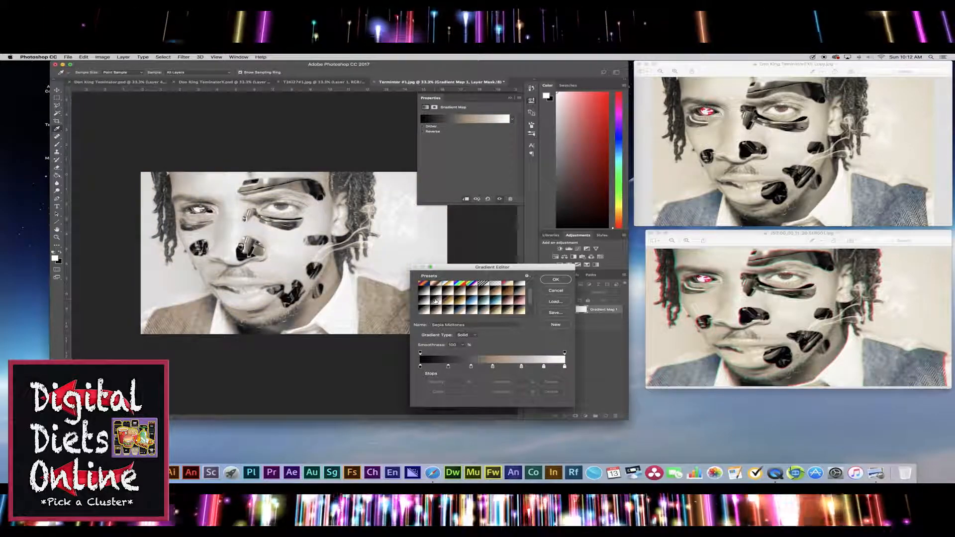
{"action": "left_click", "coordinate": [447, 302]}
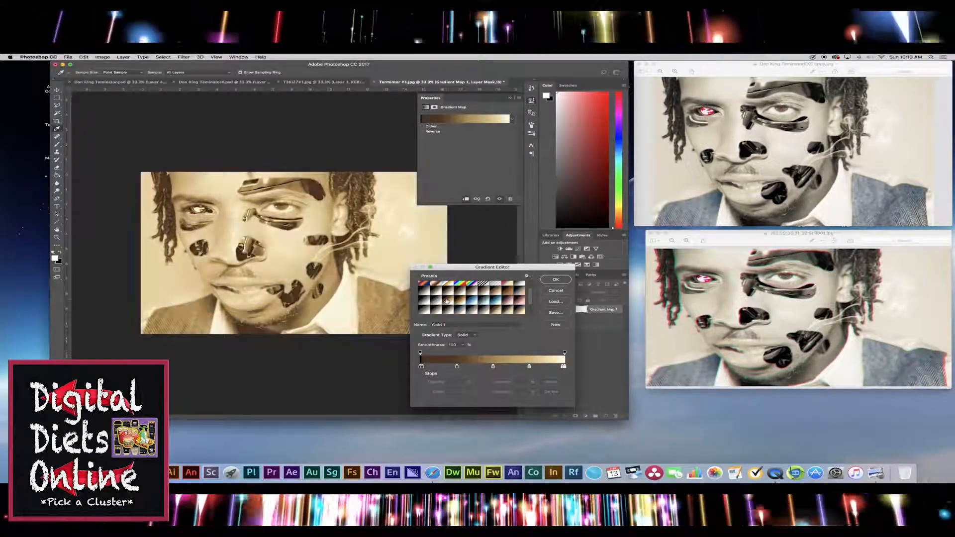
{"action": "left_click", "coordinate": [458, 301]}
{"action": "left_click", "coordinate": [492, 293]}
{"action": "left_click", "coordinate": [494, 293]}
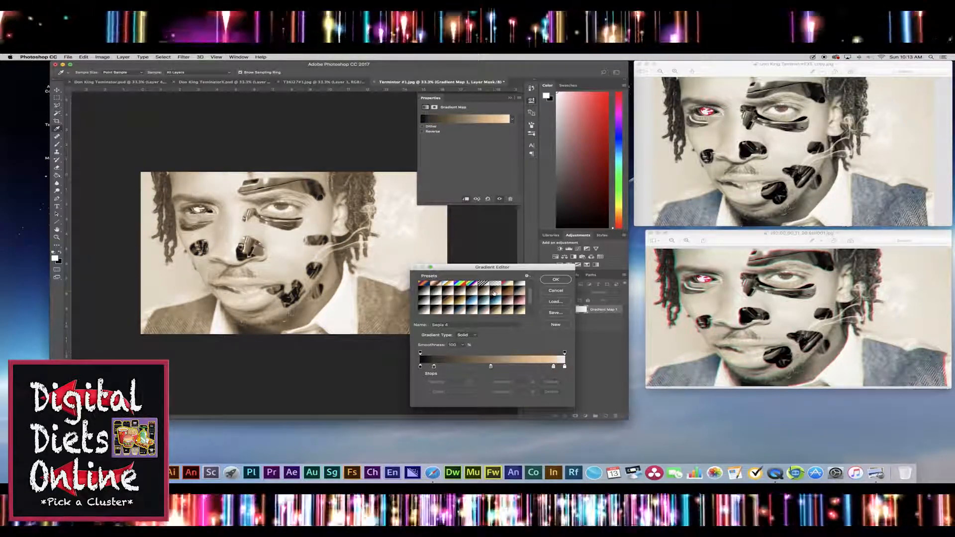
{"action": "left_click", "coordinate": [455, 294]}
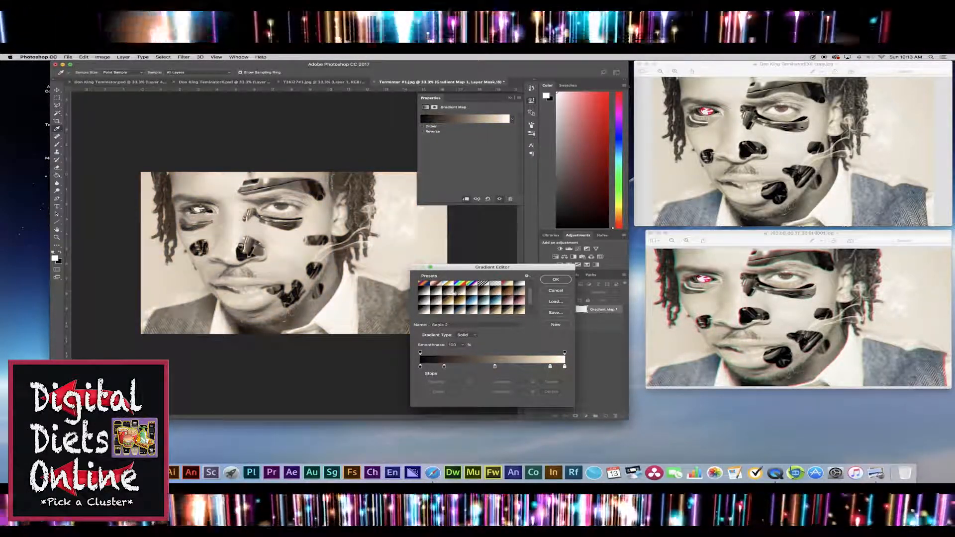
Set the gradient map back to the Sepia 1 preset and accept the gradient.
{"action": "left_click", "coordinate": [451, 293]}
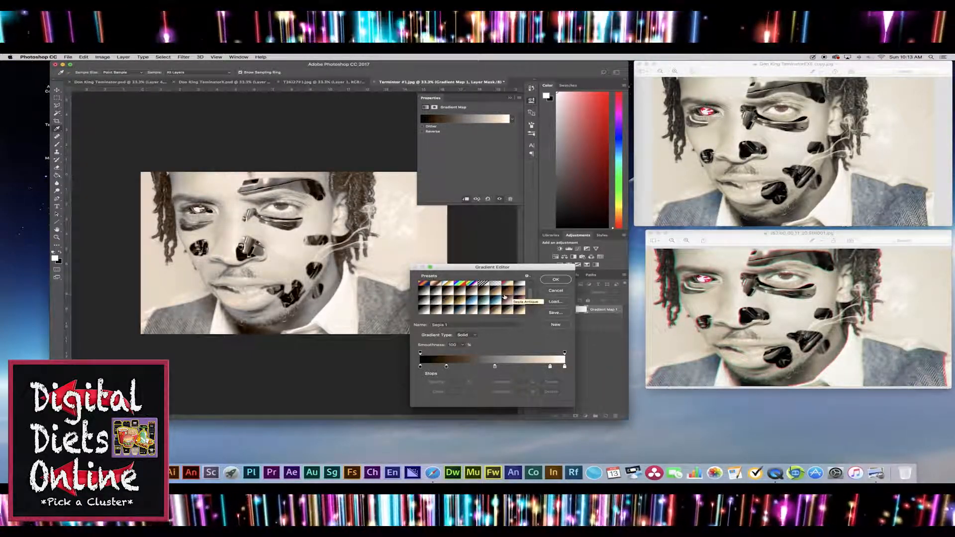
{"action": "left_click", "coordinate": [556, 280]}
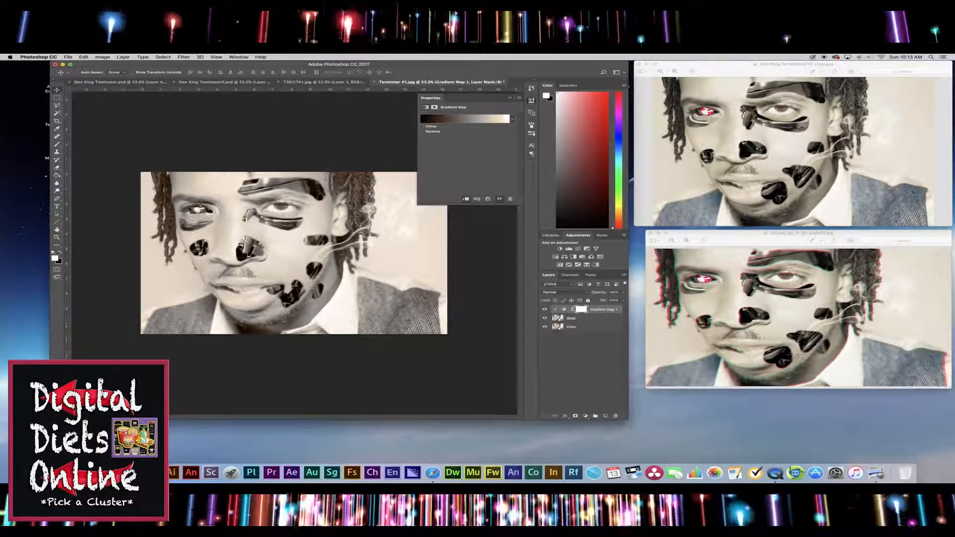
Add a single Vibrance adjustment above the gradient map, raise its vibrance about two-thirds of the way to maximum, and set saturation to +10.
{"action": "left_click", "coordinate": [596, 249]}
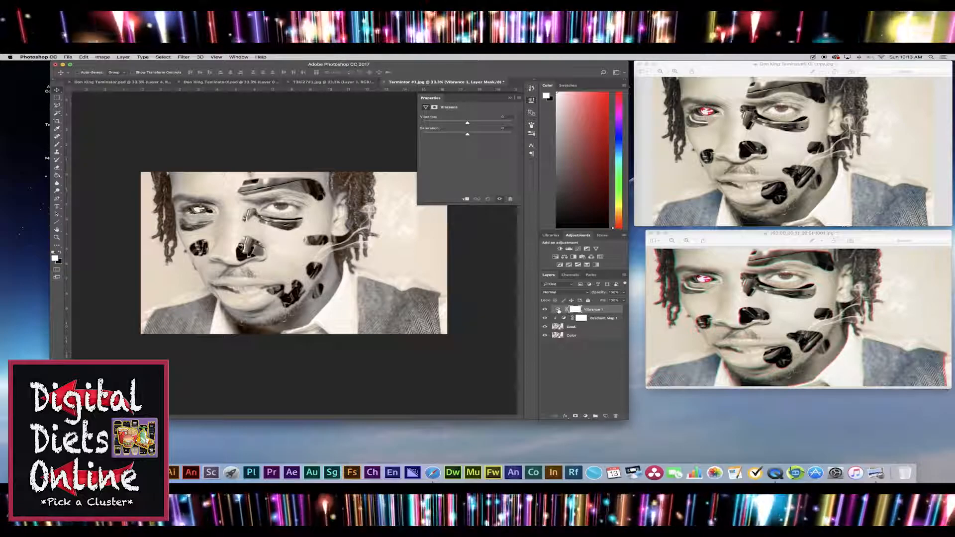
{"action": "left_click", "coordinate": [595, 249]}
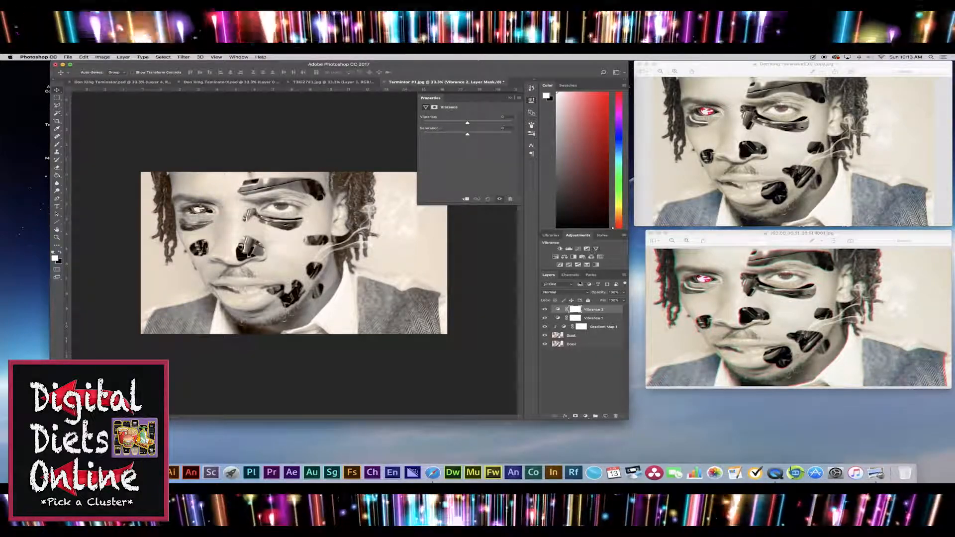
{"action": "left_click_drag", "start_coordinate": [582, 309], "coordinate": [615, 416]}
{"action": "left_click_drag", "start_coordinate": [468, 123], "coordinate": [497, 124]}
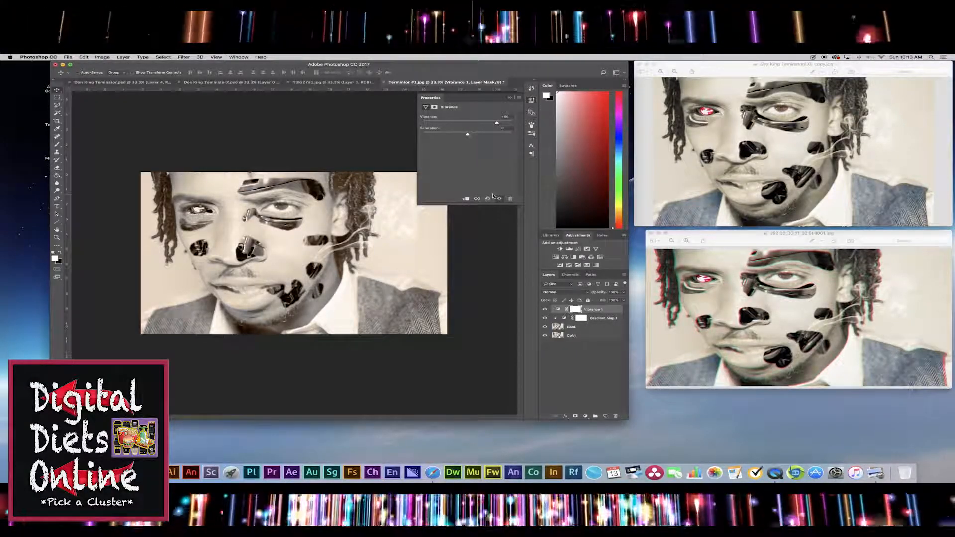
{"action": "mouse_move", "coordinate": [468, 136]}
{"action": "left_mouse_down"}
{"action": "mouse_move", "coordinate": [491, 135]}
{"action": "mouse_move", "coordinate": [457, 135]}
{"action": "mouse_move", "coordinate": [486, 134]}
{"action": "mouse_move", "coordinate": [472, 135]}
{"action": "left_mouse_up"}
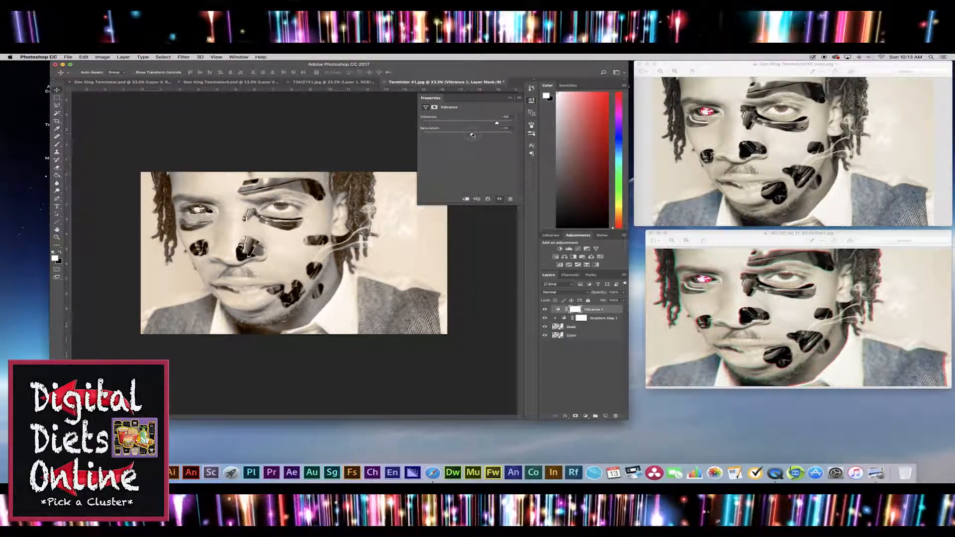
{"action": "left_click", "coordinate": [510, 97]}
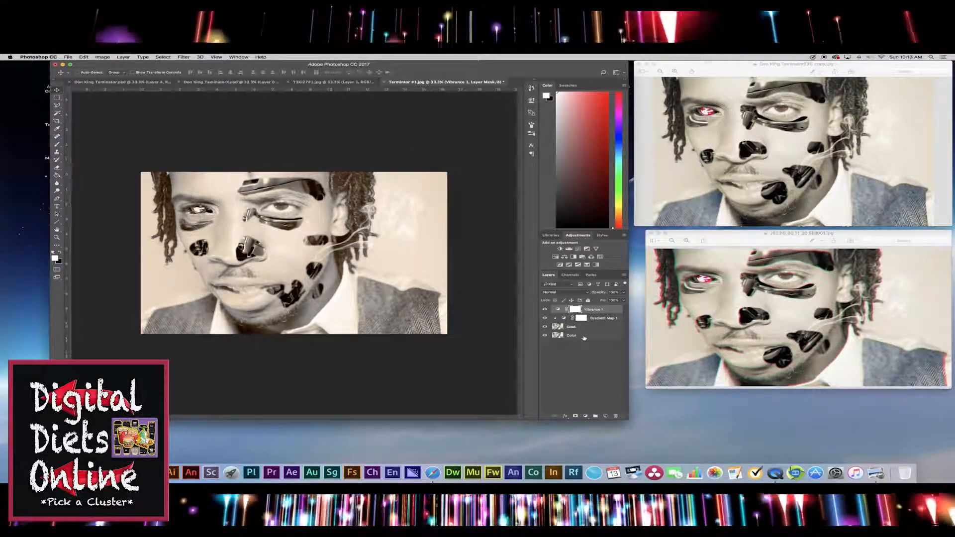
Erase the Grad layer over the red eye and the metal patches on the nose, cheek and jaw to reveal the Color layer.
{"action": "left_click", "coordinate": [583, 338]}
{"action": "left_click", "coordinate": [583, 328]}
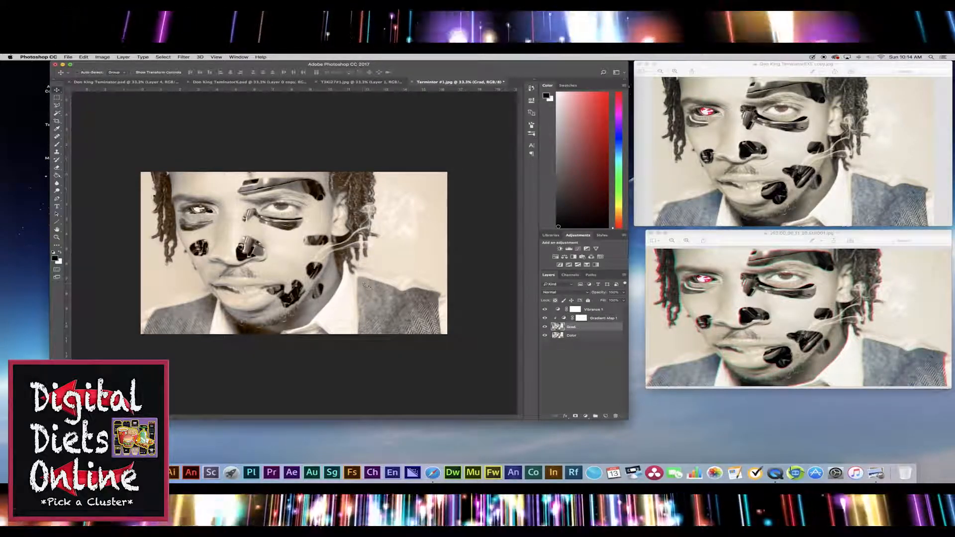
{"action": "left_click", "coordinate": [57, 168]}
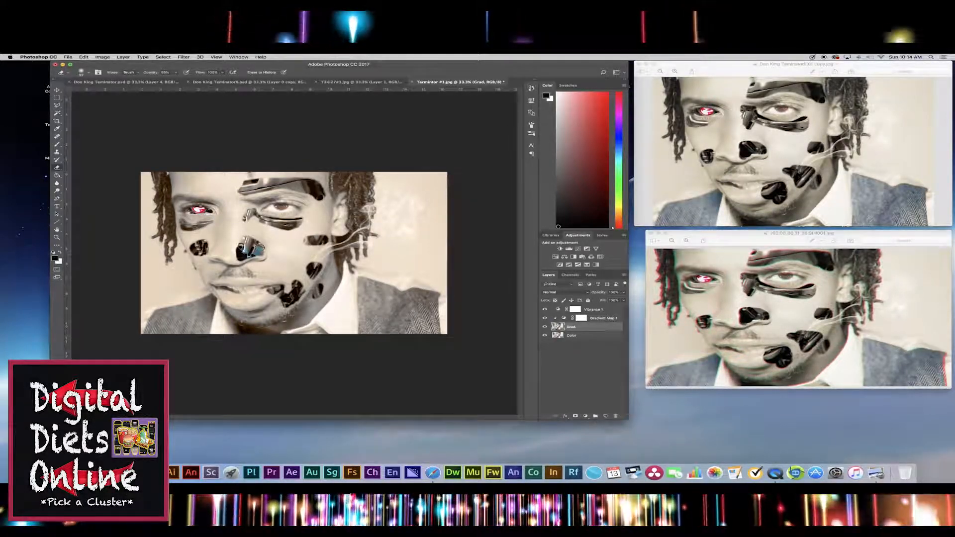
{"action": "mouse_move", "coordinate": [261, 252]}
{"action": "left_mouse_down"}
{"action": "mouse_move", "coordinate": [247, 240]}
{"action": "mouse_move", "coordinate": [258, 243]}
{"action": "mouse_move", "coordinate": [246, 251]}
{"action": "left_mouse_up"}
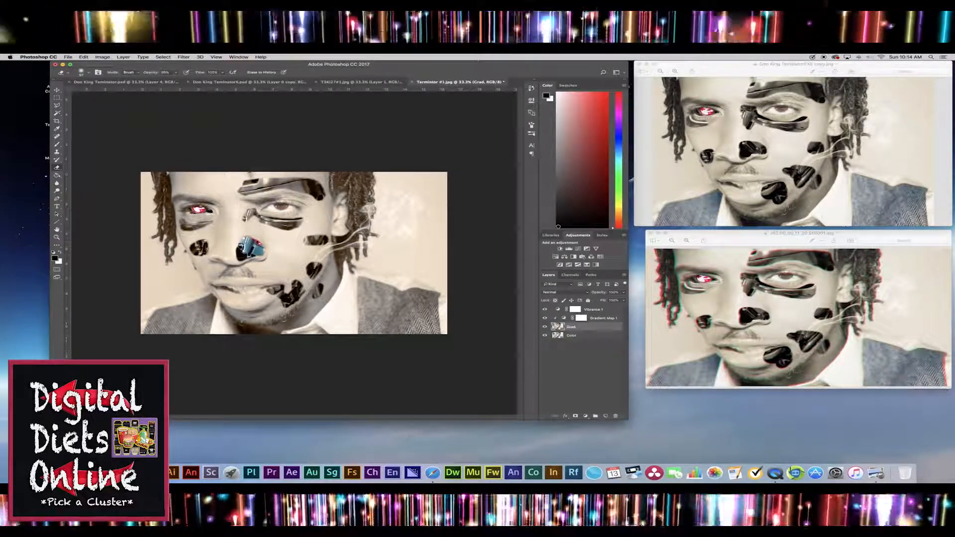
{"action": "mouse_move", "coordinate": [313, 236]}
{"action": "left_mouse_down"}
{"action": "mouse_move", "coordinate": [328, 242]}
{"action": "mouse_move", "coordinate": [316, 241]}
{"action": "left_mouse_up"}
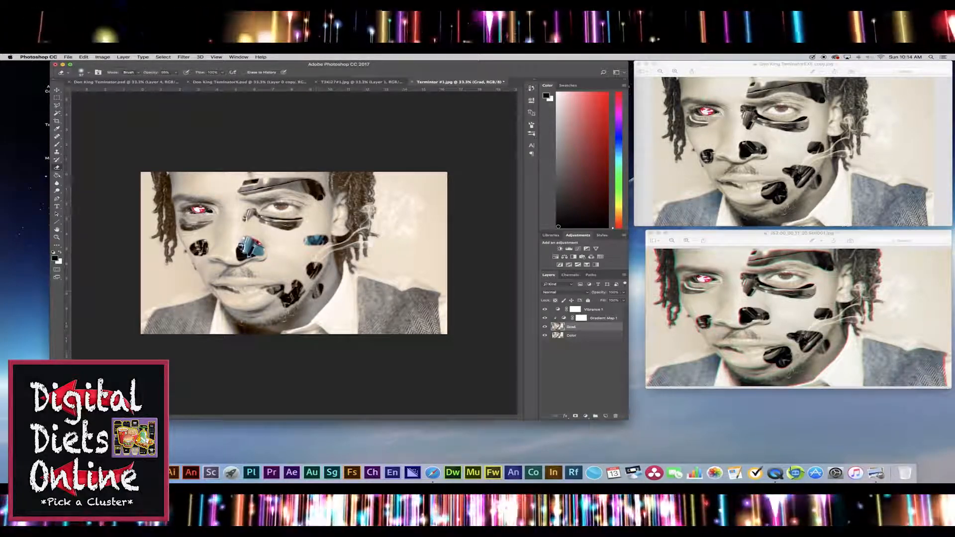
{"action": "left_click", "coordinate": [318, 291]}
{"action": "left_click_drag", "start_coordinate": [320, 290], "coordinate": [319, 291]}
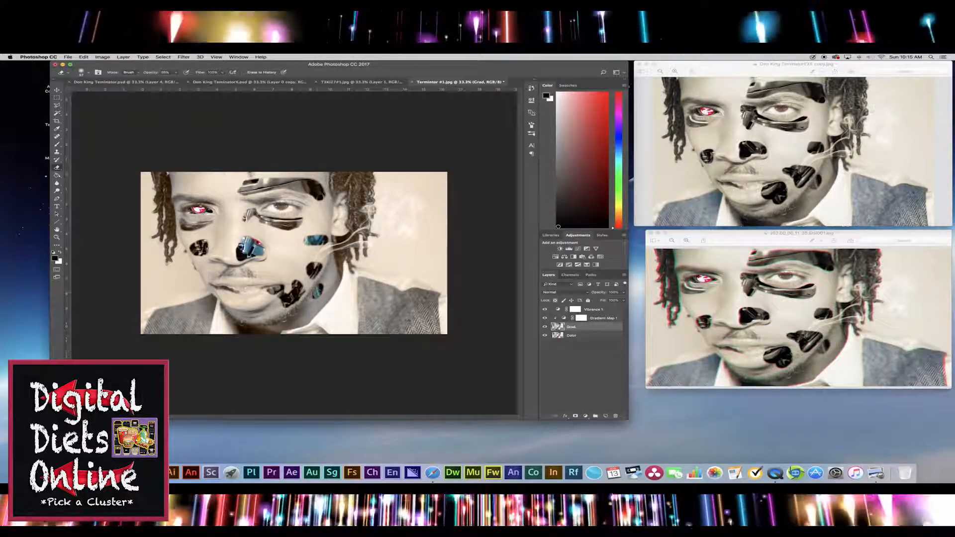